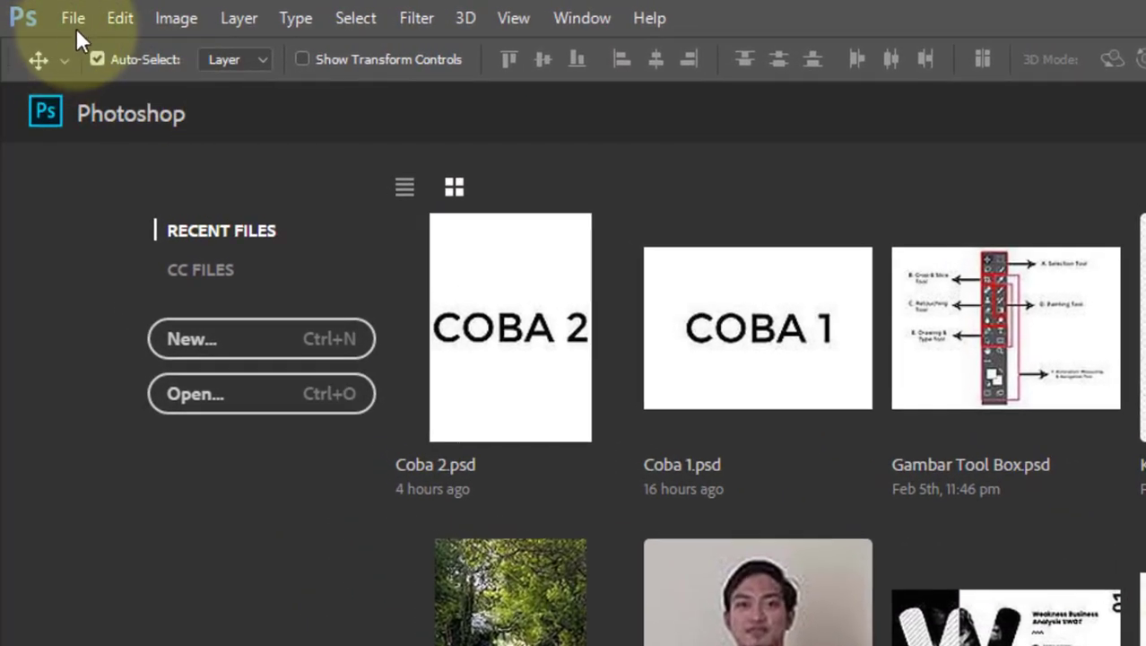
Step: Start a new document and name it Trial
left_click(79, 18)
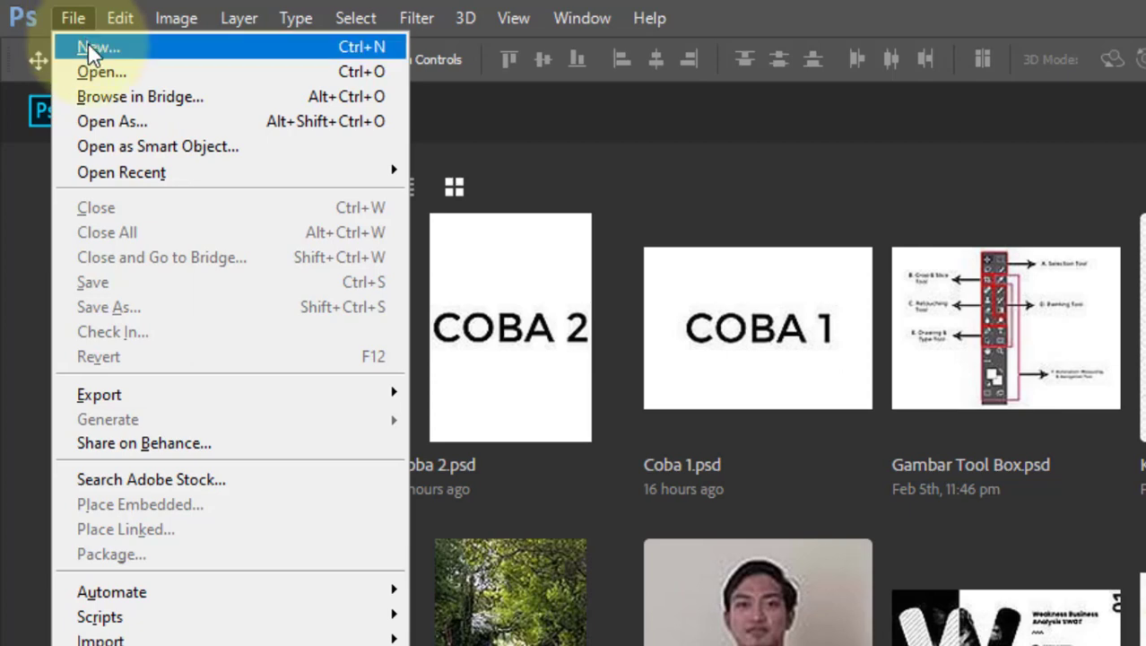
left_click(88, 42)
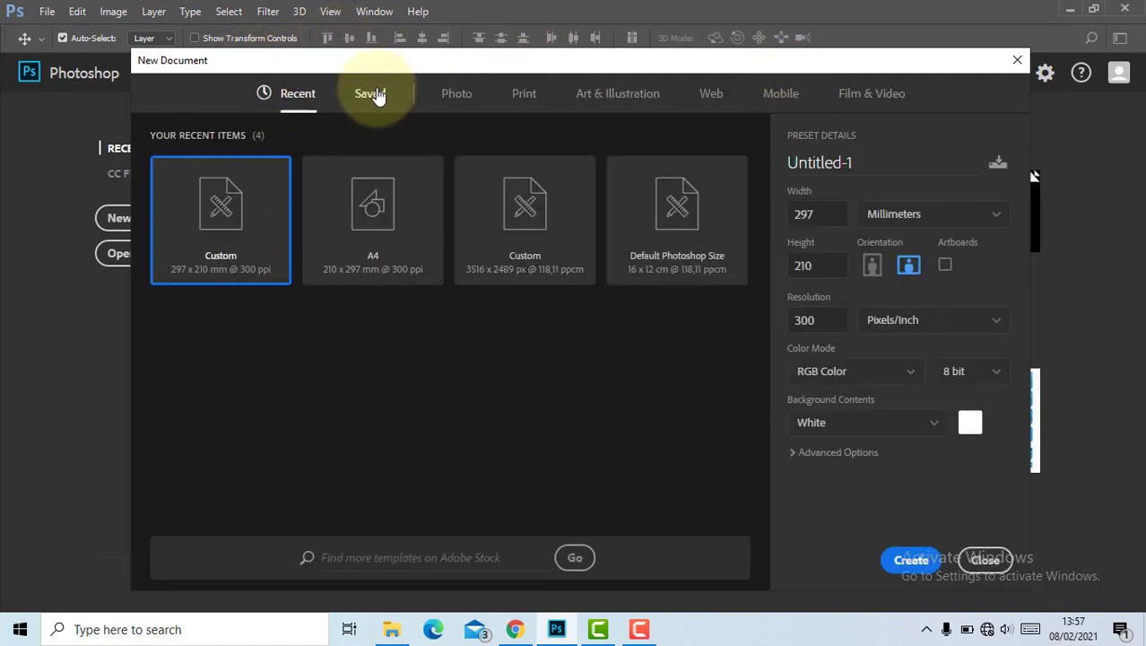
left_click(864, 161)
left_click_drag(864, 162, 746, 166)
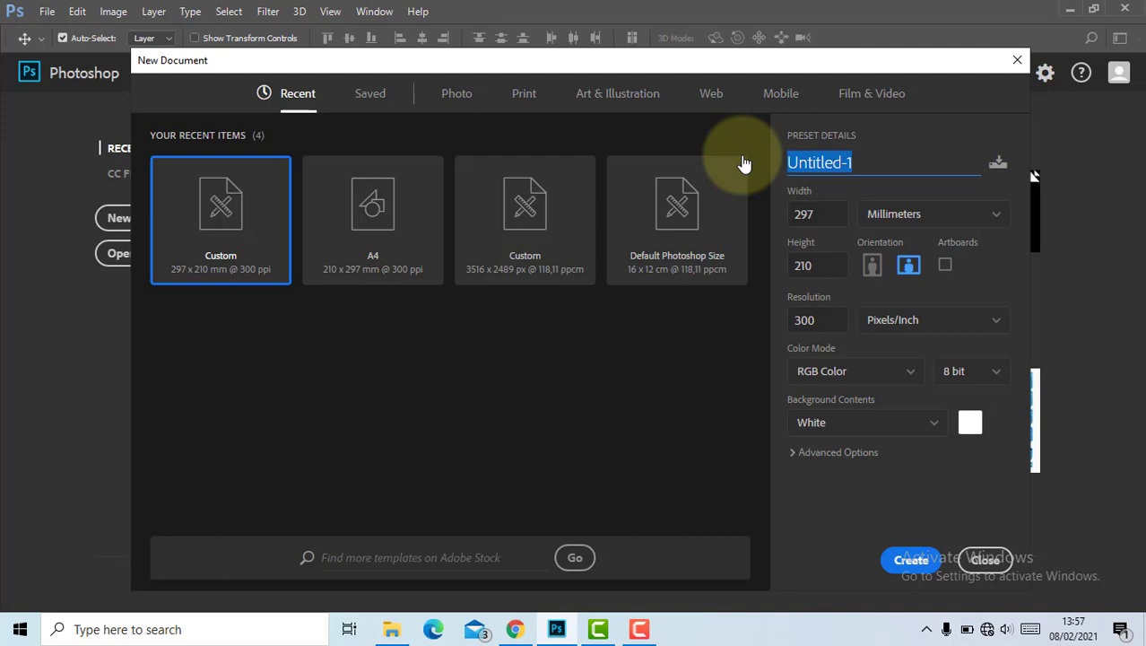
type("C")
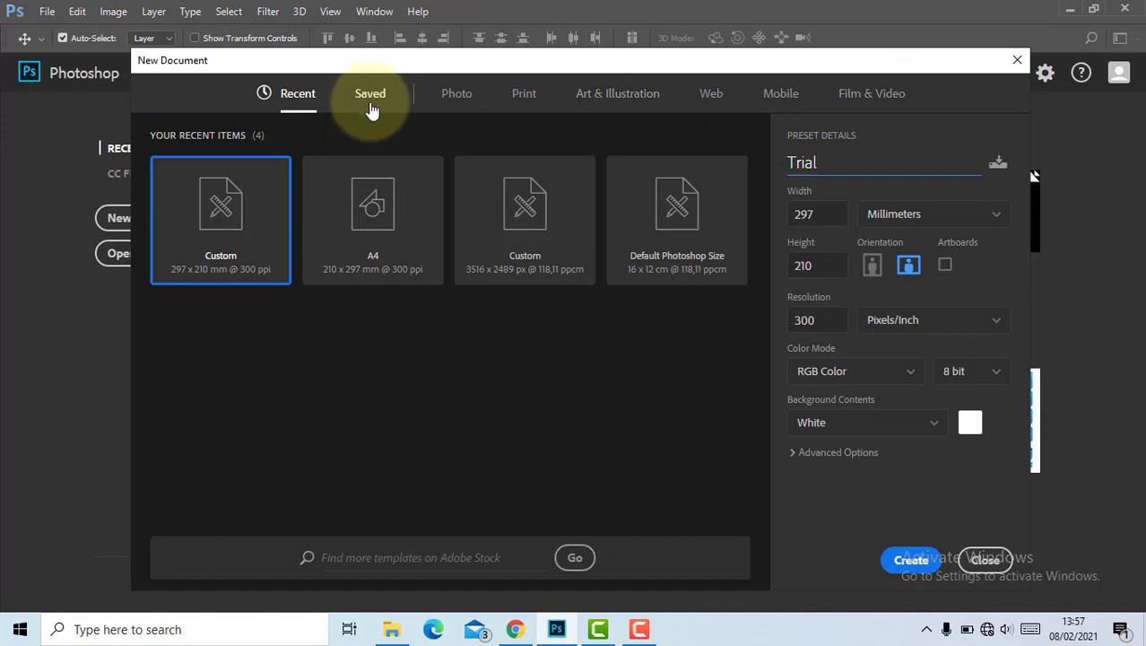
Step: Examine the blank document presets in the Photo, Print, Art & Illustration, Web, Mobile, and Film & Video categories, plus the saved and recent ones
left_click(462, 92)
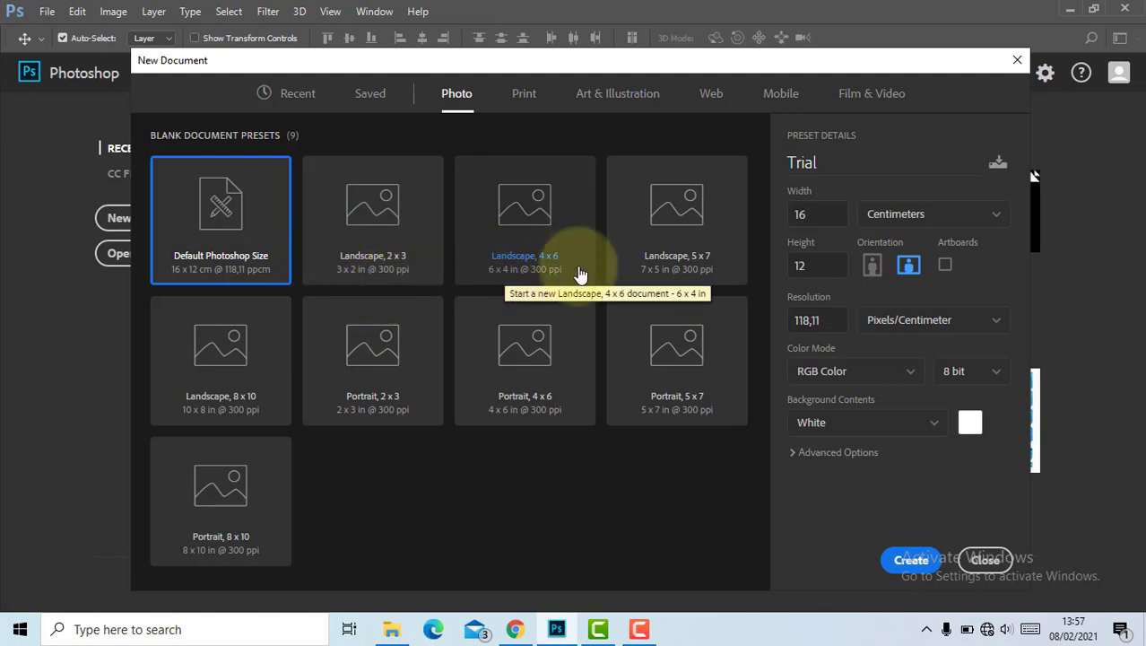
left_click(527, 93)
scroll(484, 325, "down", 2)
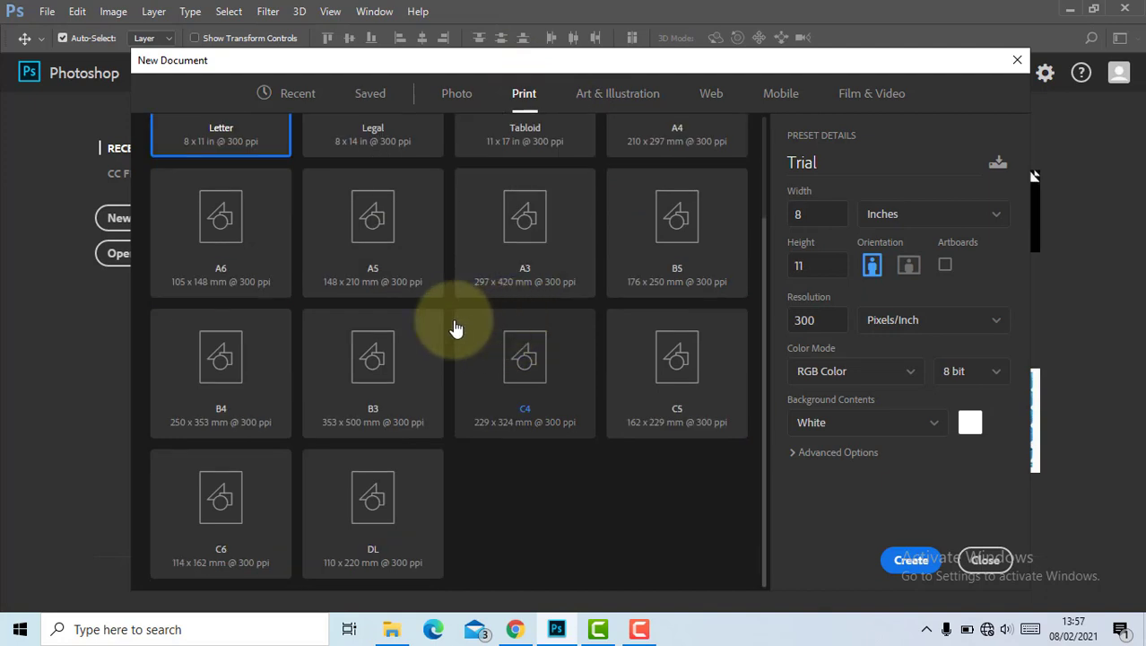
left_click(617, 92)
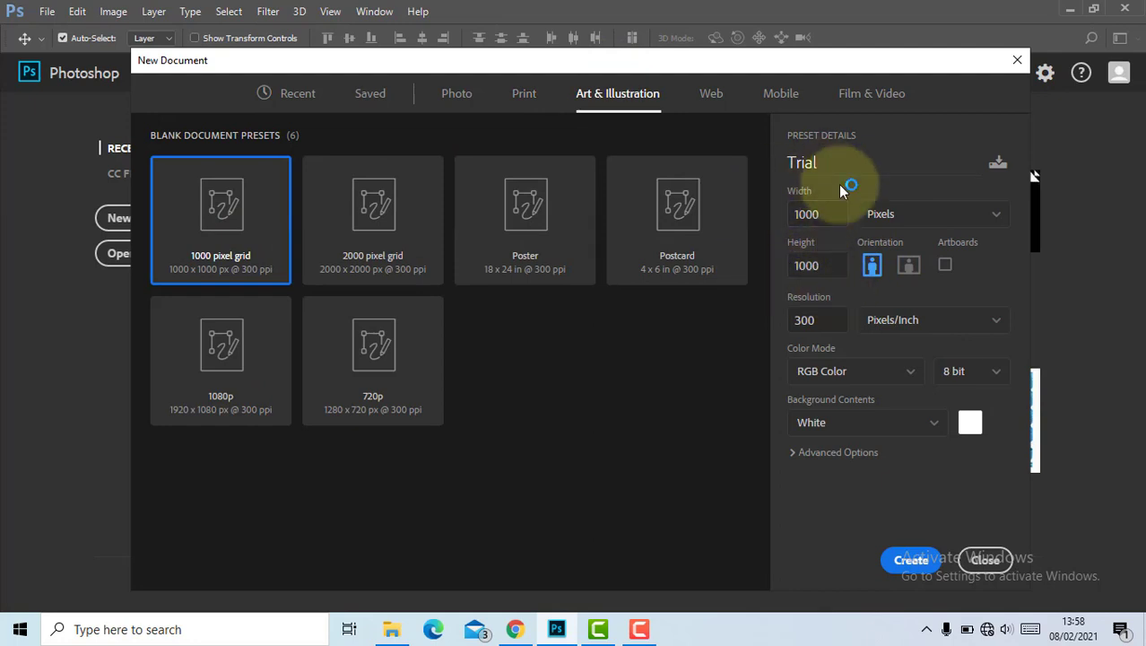
left_click(712, 95)
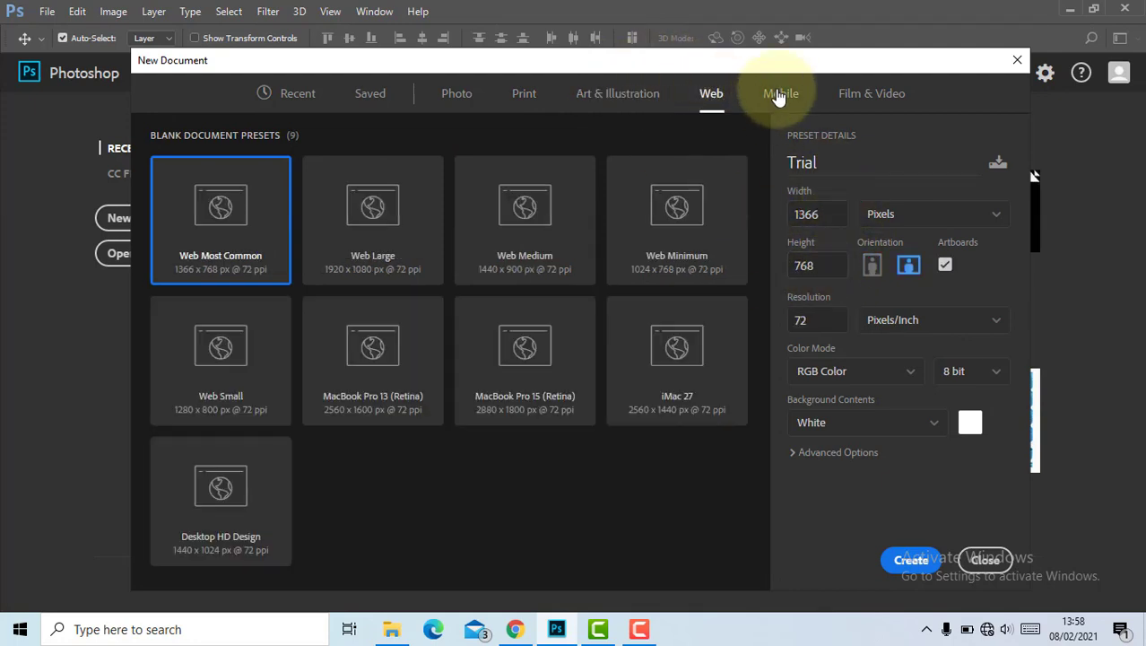
left_click(778, 93)
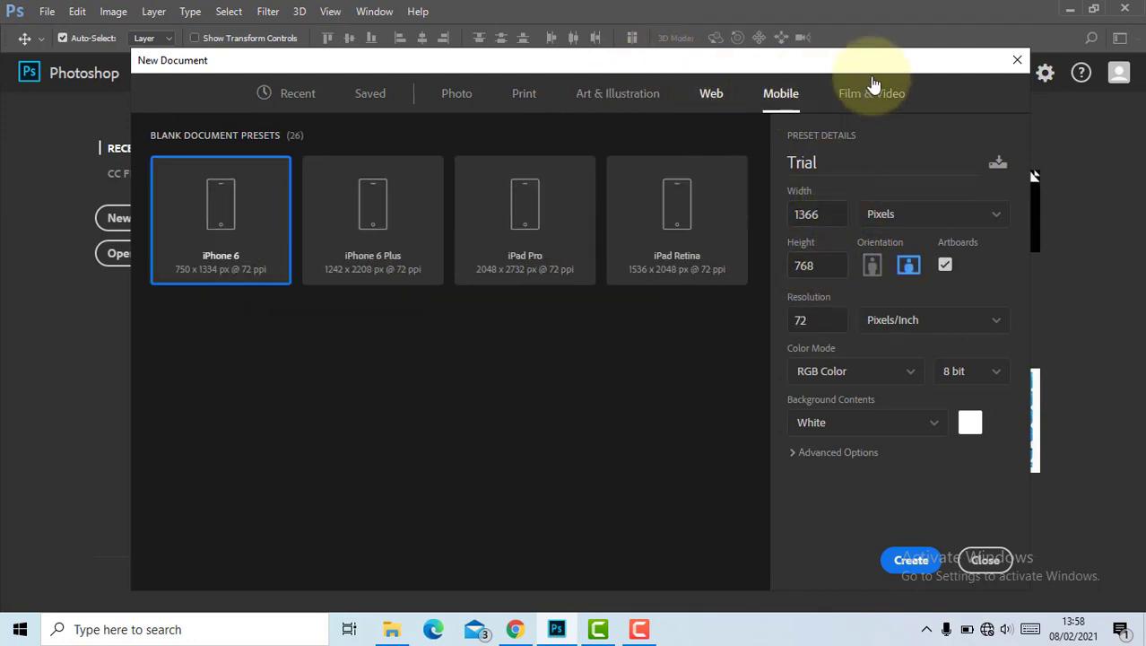
left_click(869, 86)
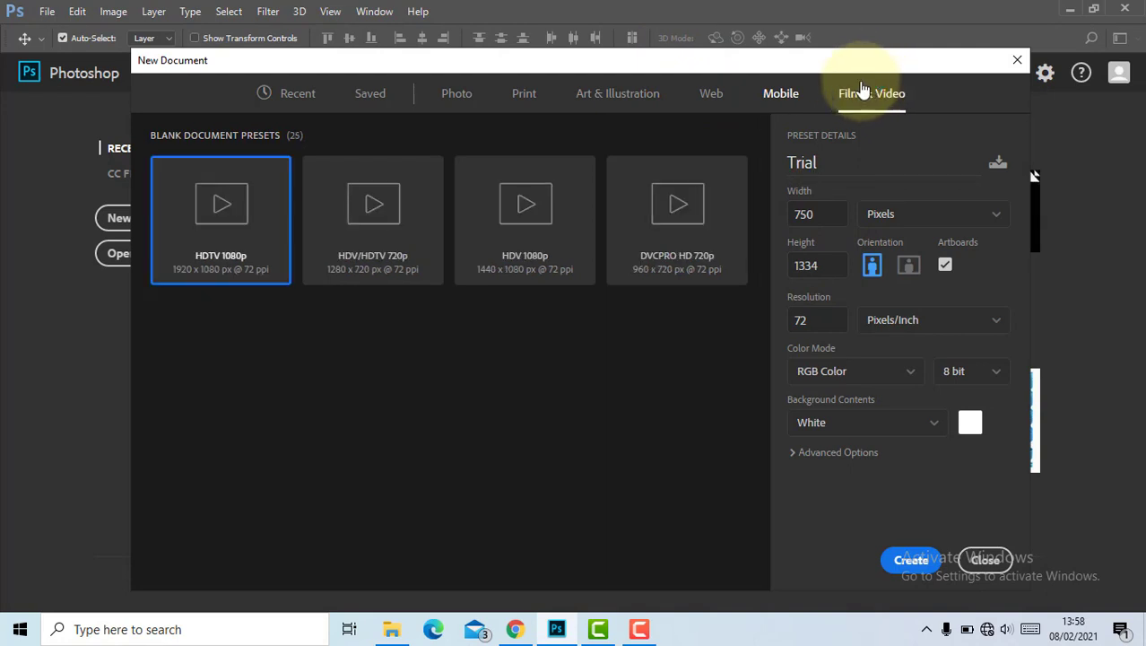
left_click(457, 90)
left_click(382, 97)
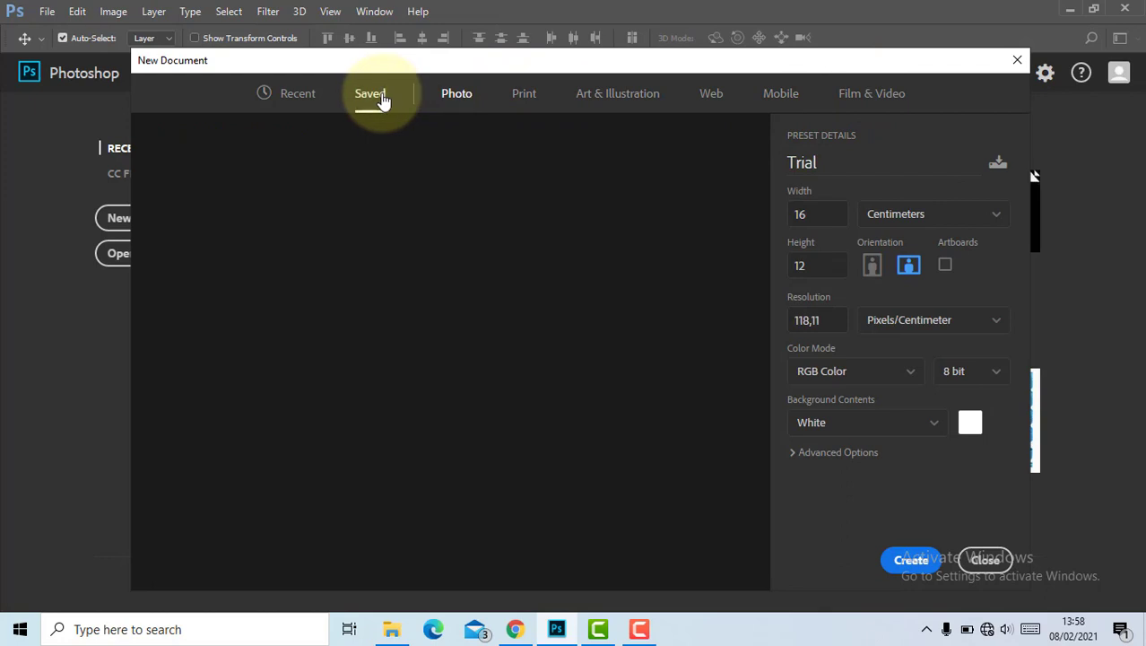
left_click(303, 98)
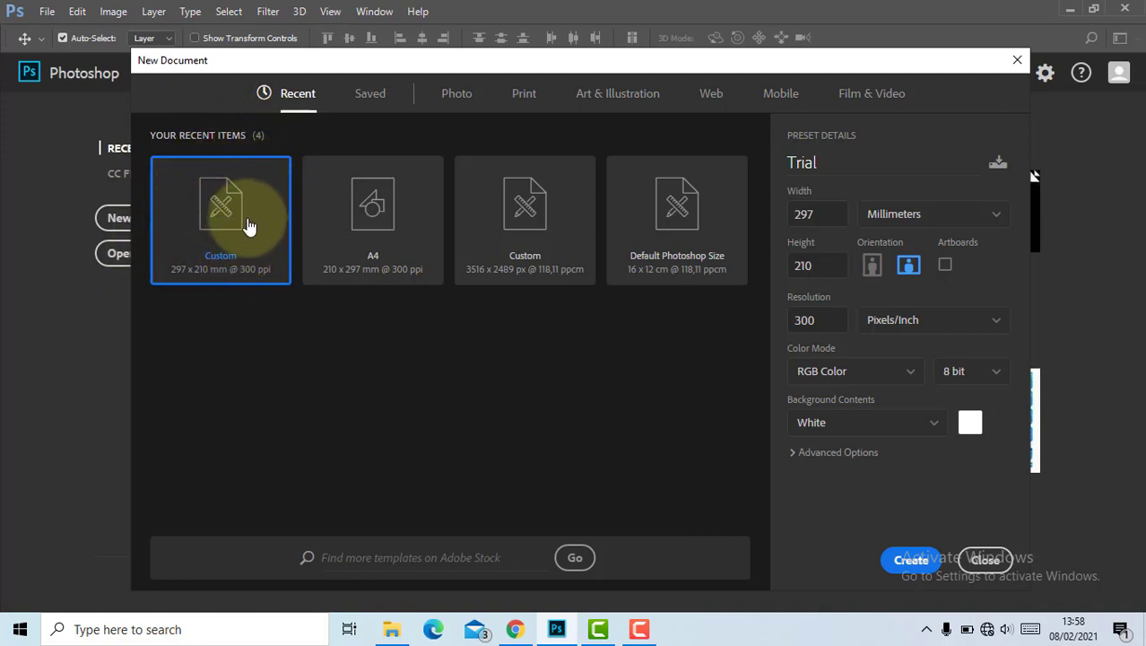
Step: Choose the A4 preset from the Print category for the new document
left_click(524, 92)
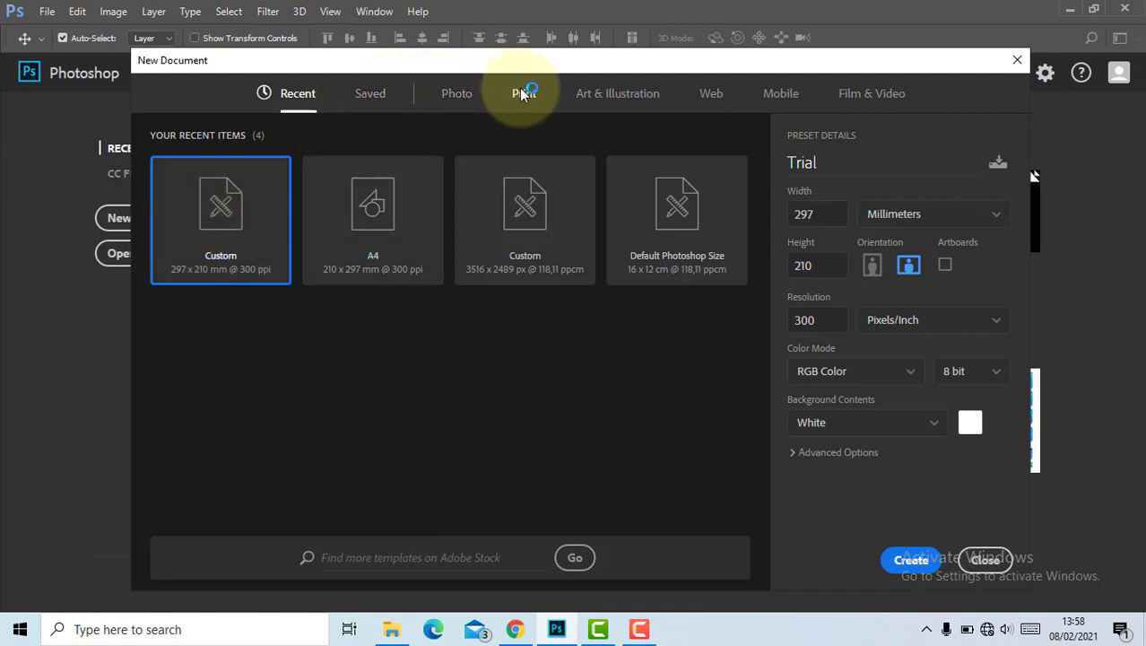
left_click(462, 95)
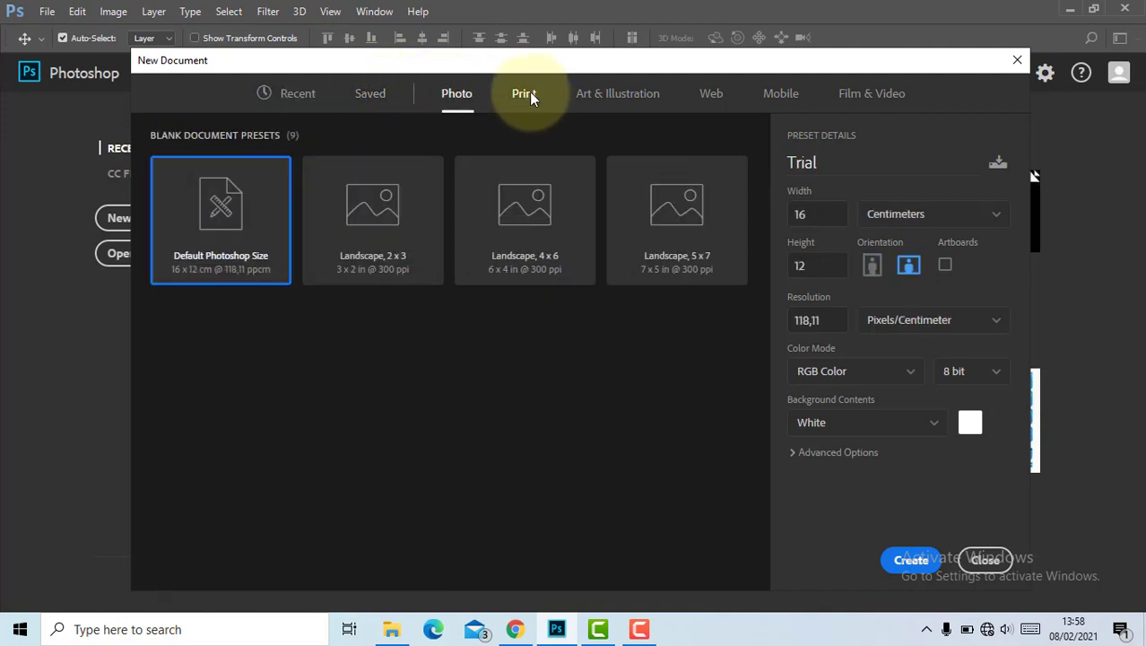
left_click(529, 93)
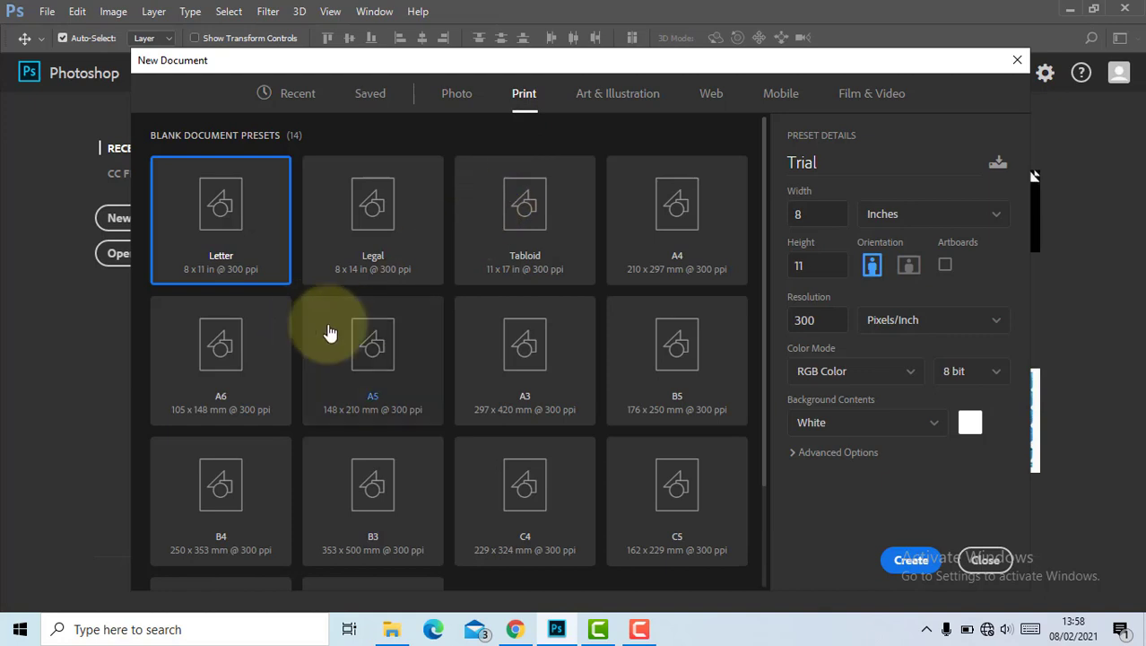
scroll(359, 323, "down", 3)
scroll(646, 204, "up", 3)
left_click(687, 198)
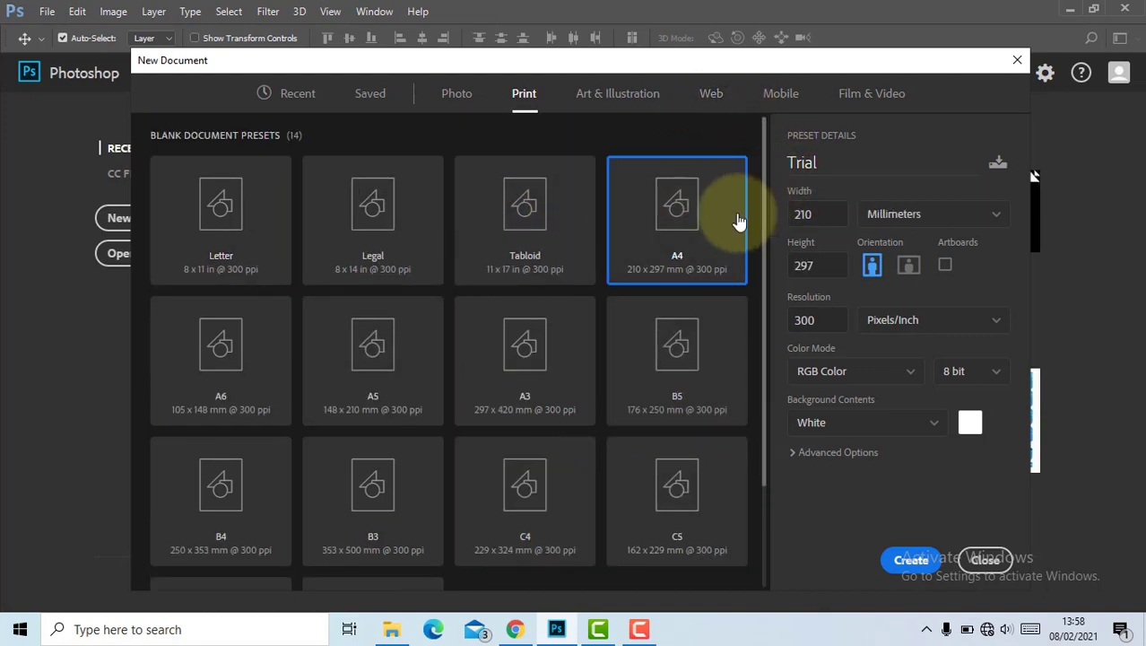
Step: Try landscape orientation on the A4 page and return it to portrait, comparing the width and height
double_click(821, 215)
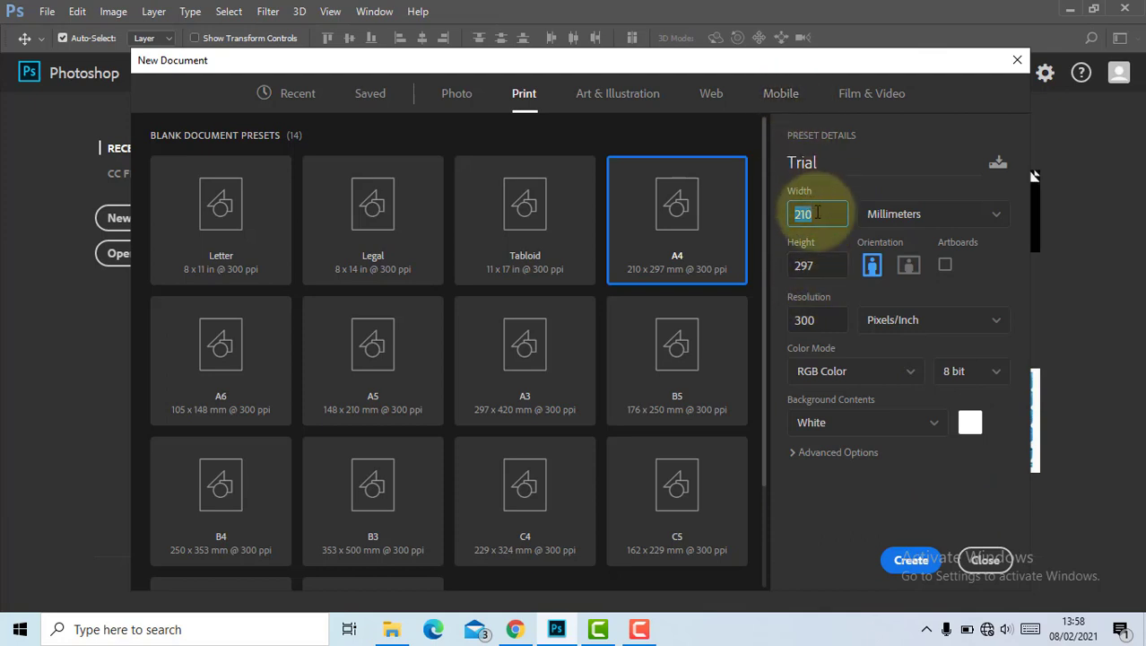
double_click(803, 265)
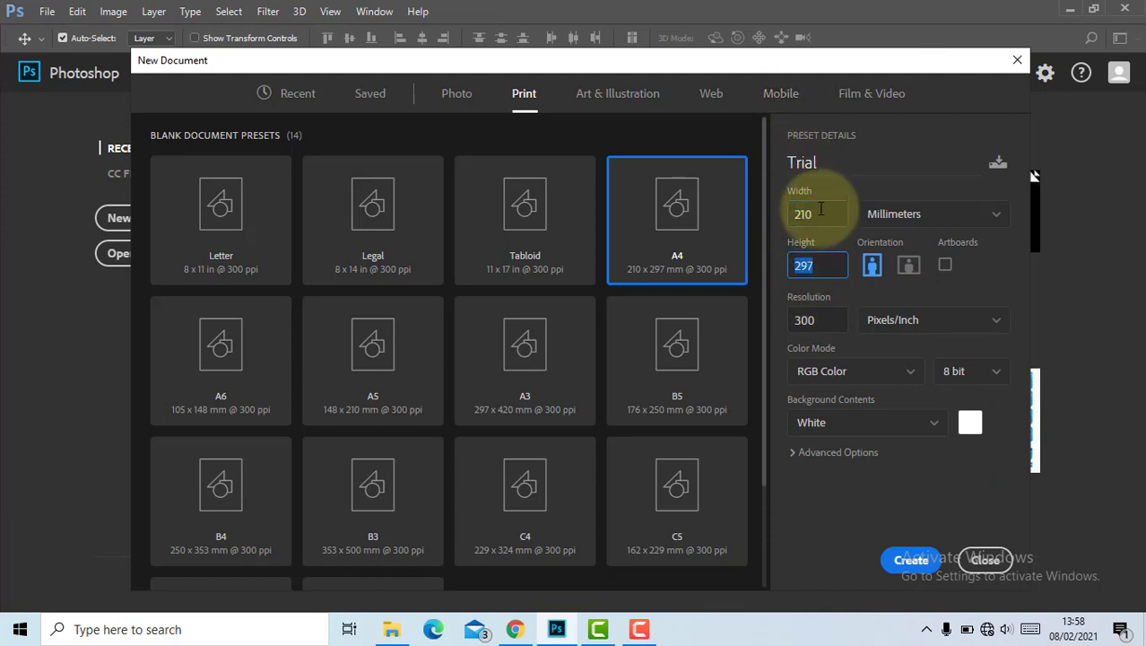
double_click(819, 212)
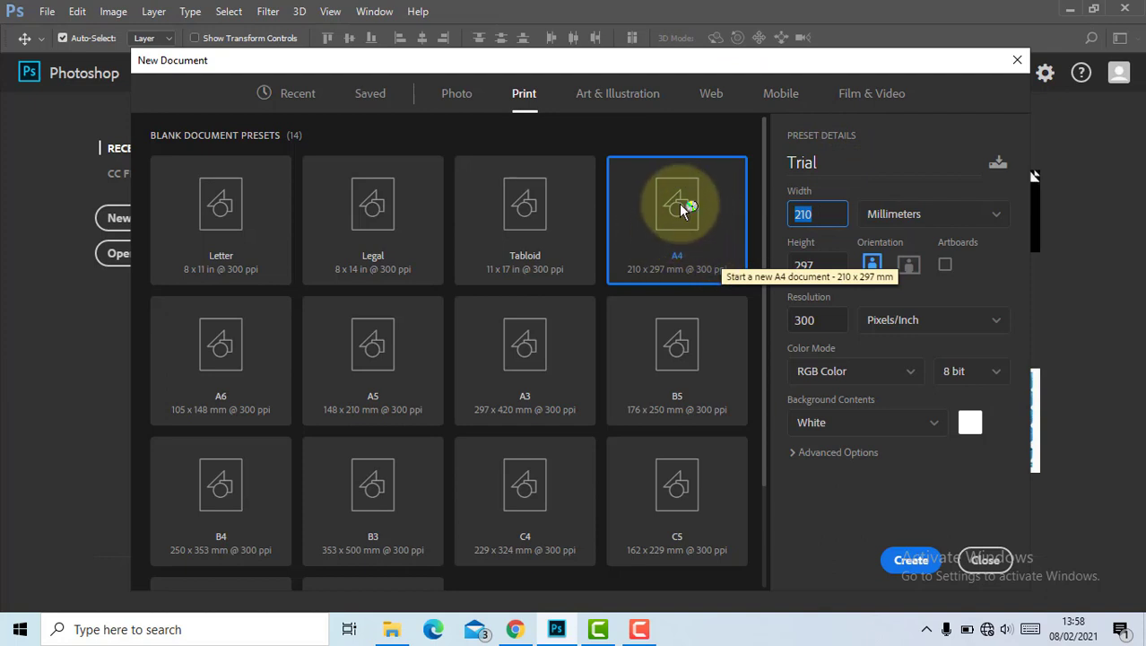
left_click(822, 215)
double_click(822, 215)
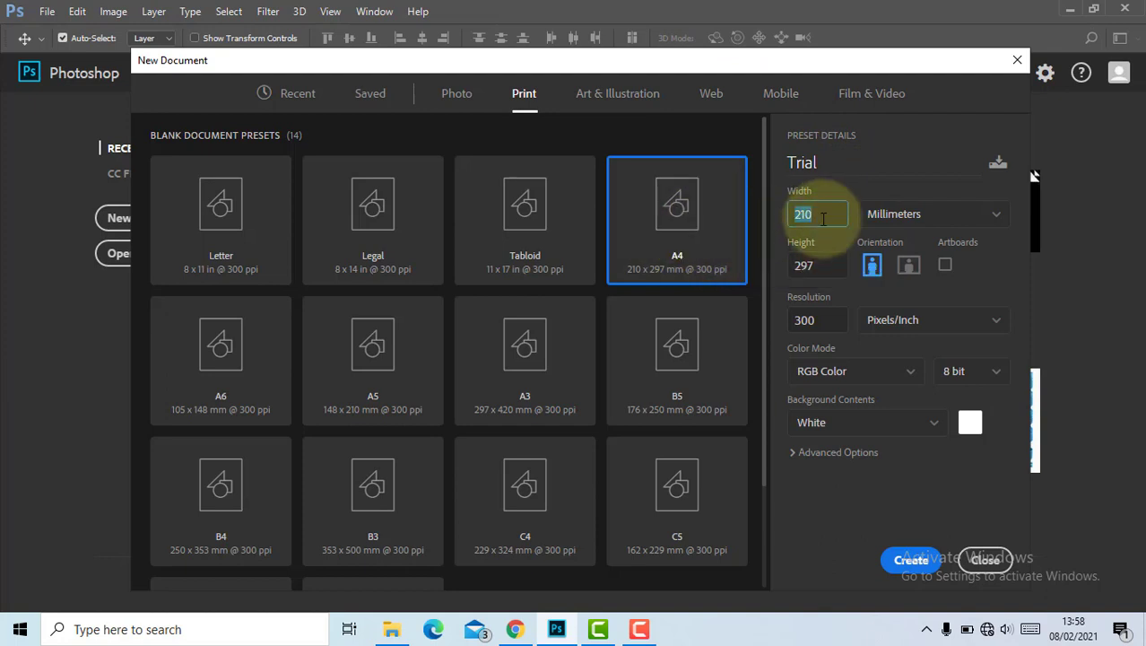
left_click(907, 271)
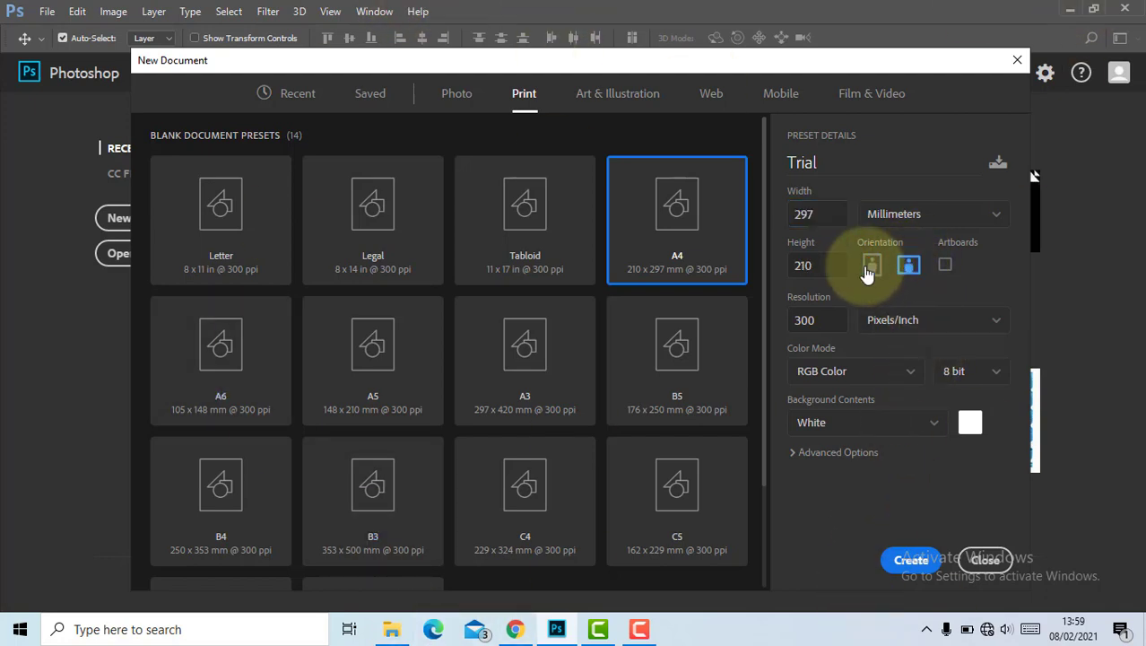
left_click(875, 265)
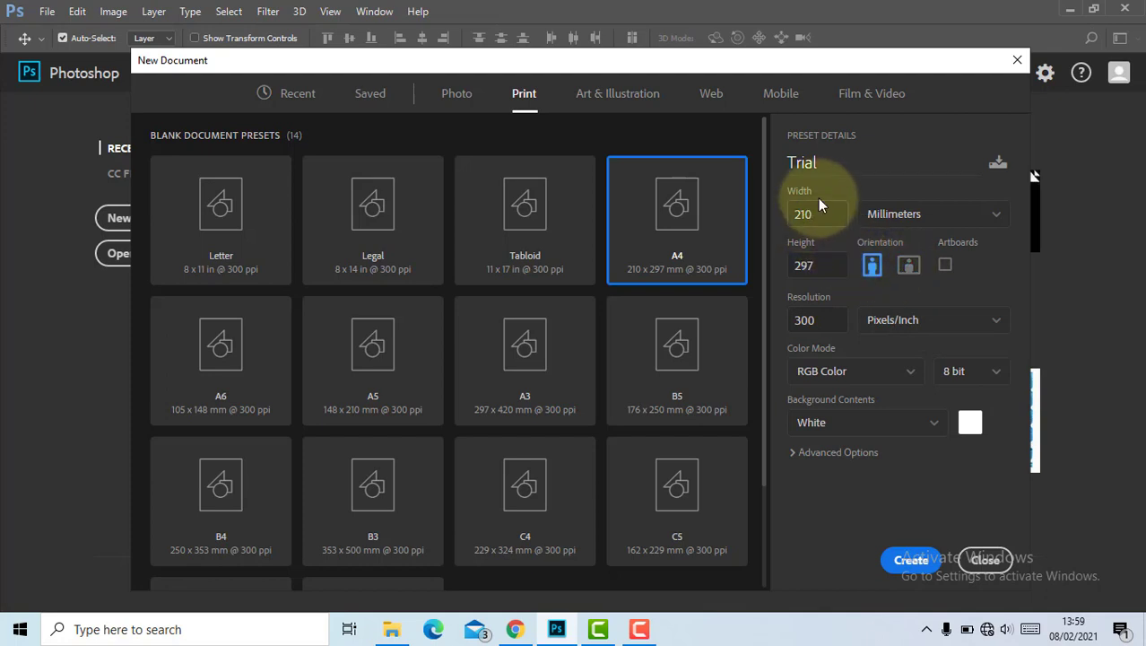
left_click(917, 266)
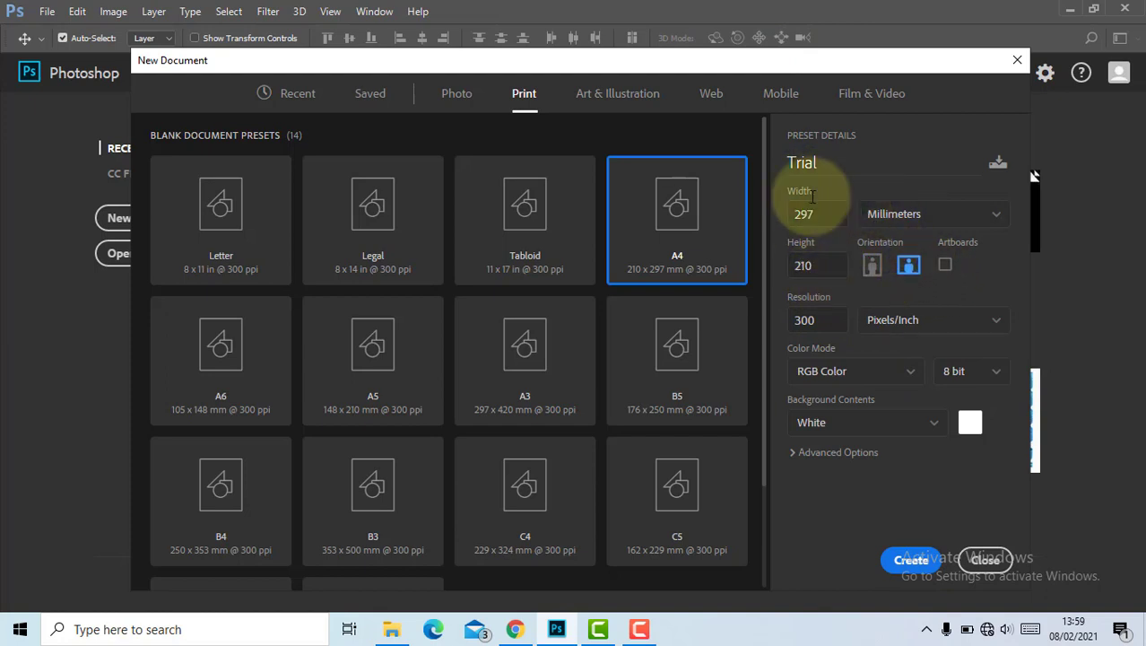
left_click(877, 266)
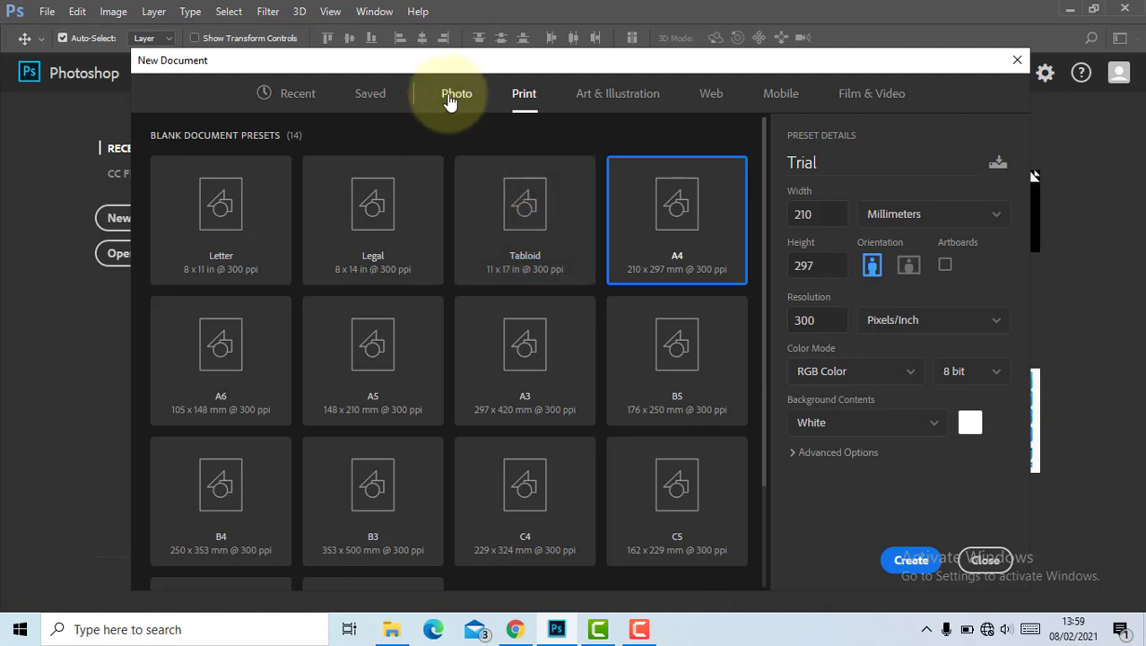
Step: Compare the resolution of the Web and Mobile presets and select the A4 preset in the Print category
left_click(705, 89)
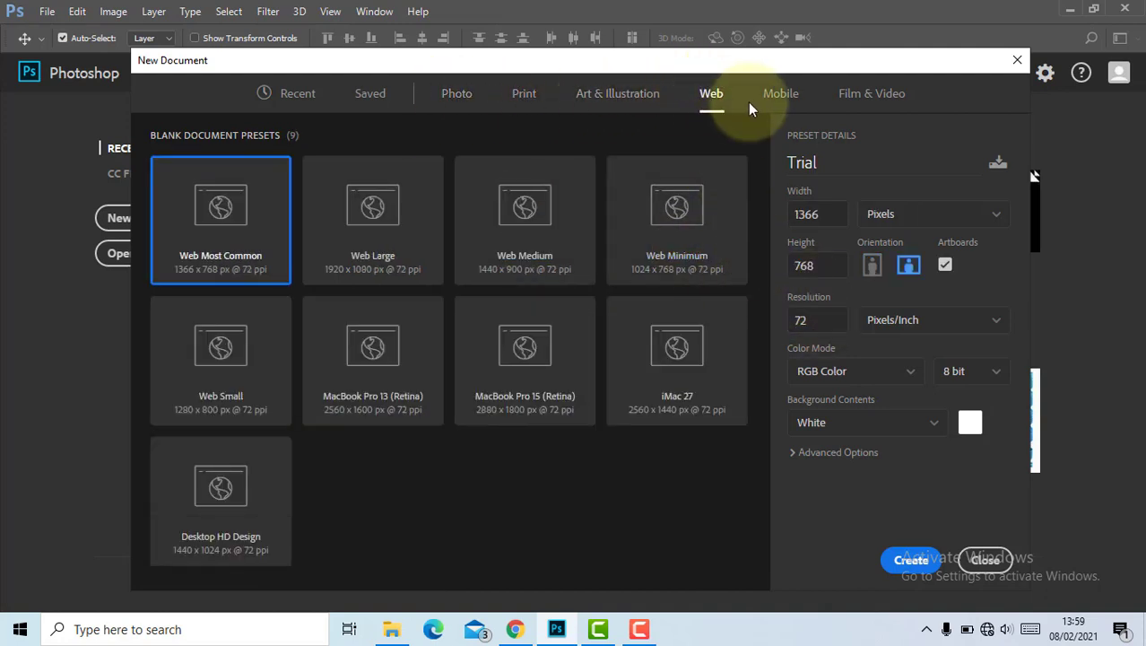
left_click(772, 95)
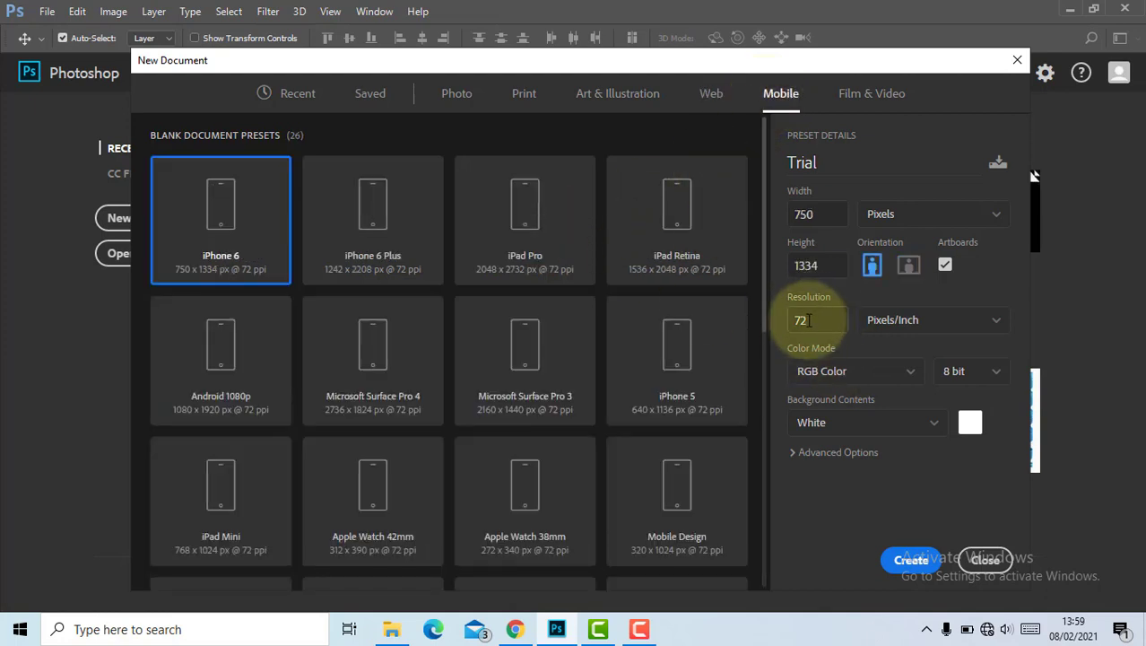
left_click(712, 96)
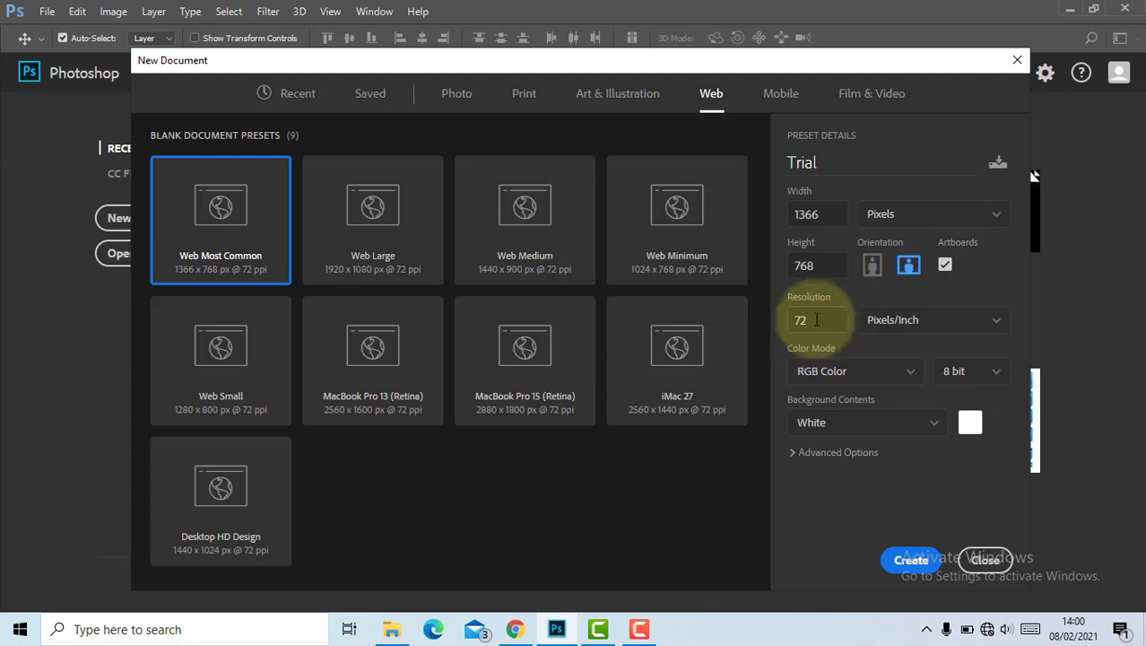
left_click(518, 93)
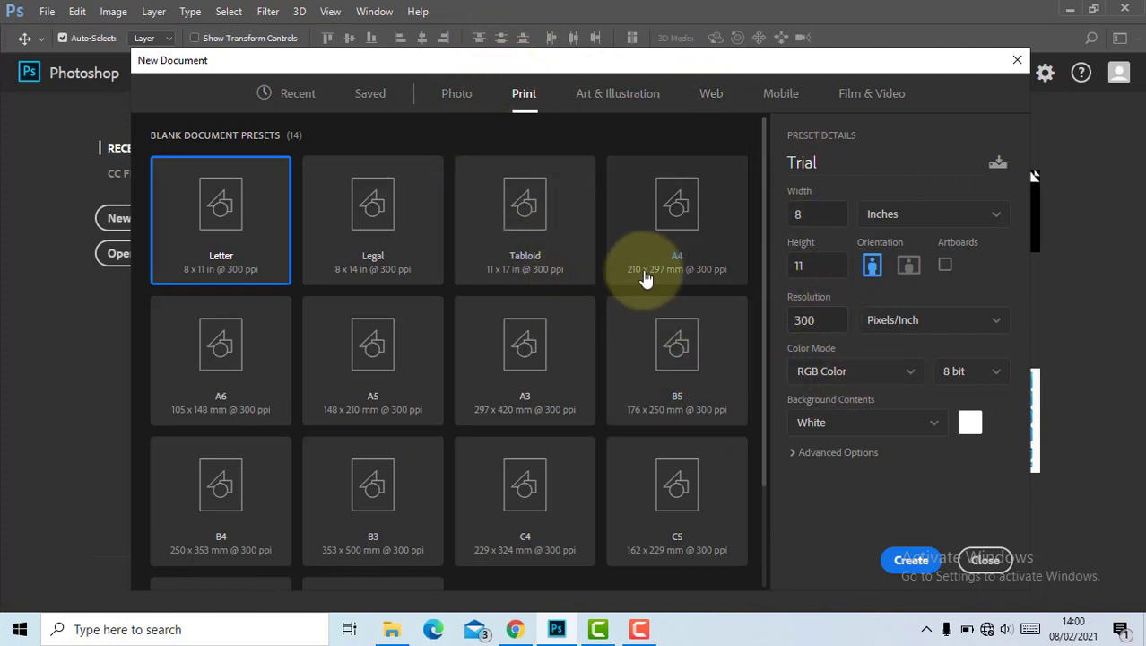
left_click(682, 249)
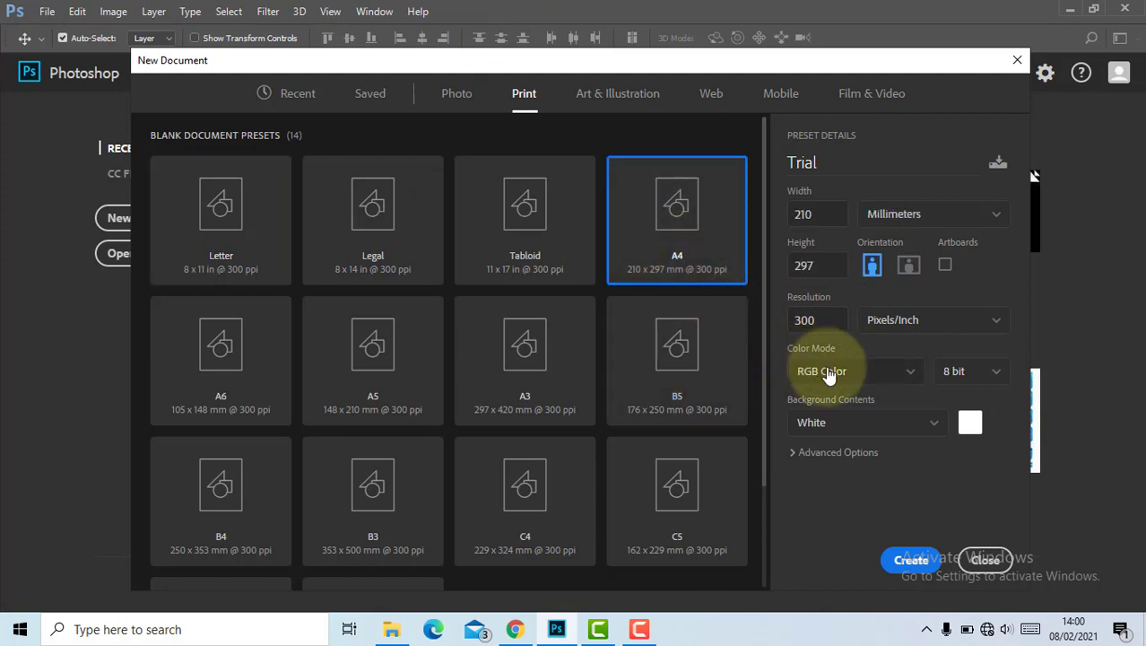
Step: Examine the resolution unit choices and the available color modes for the A4 document
left_click(935, 328)
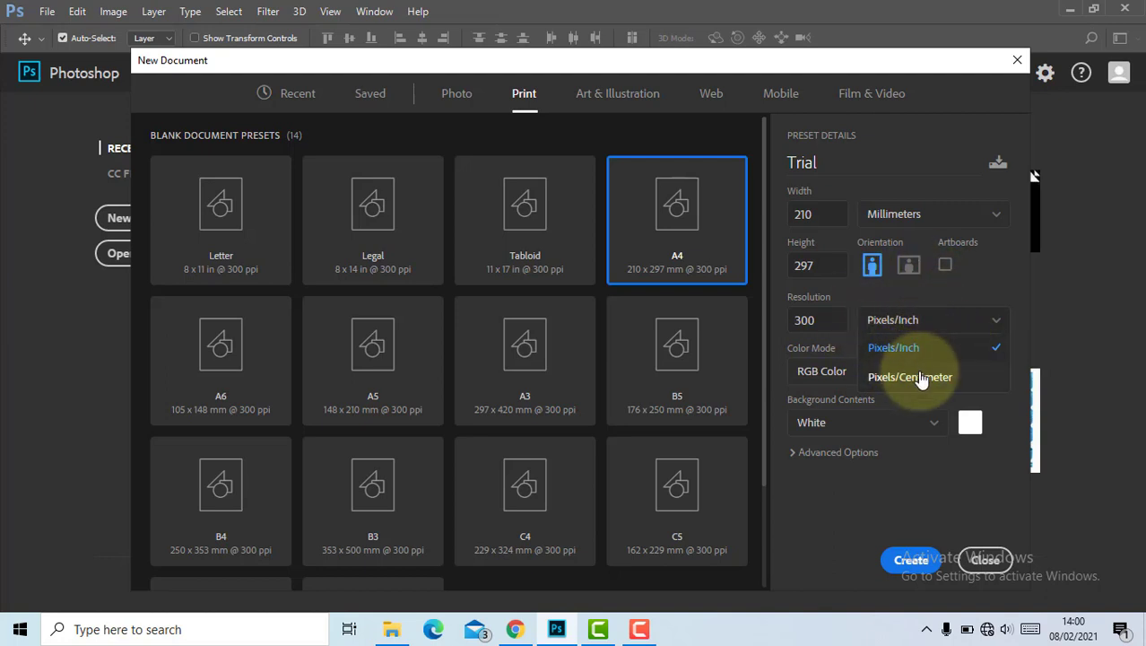
left_click(945, 350)
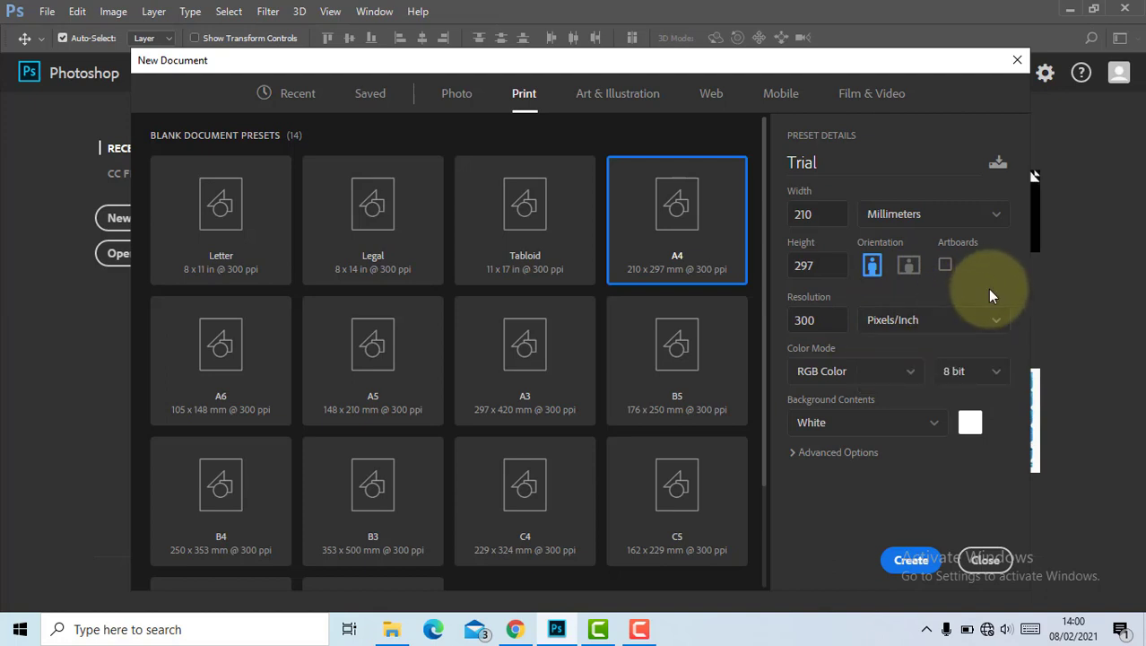
left_click(861, 370)
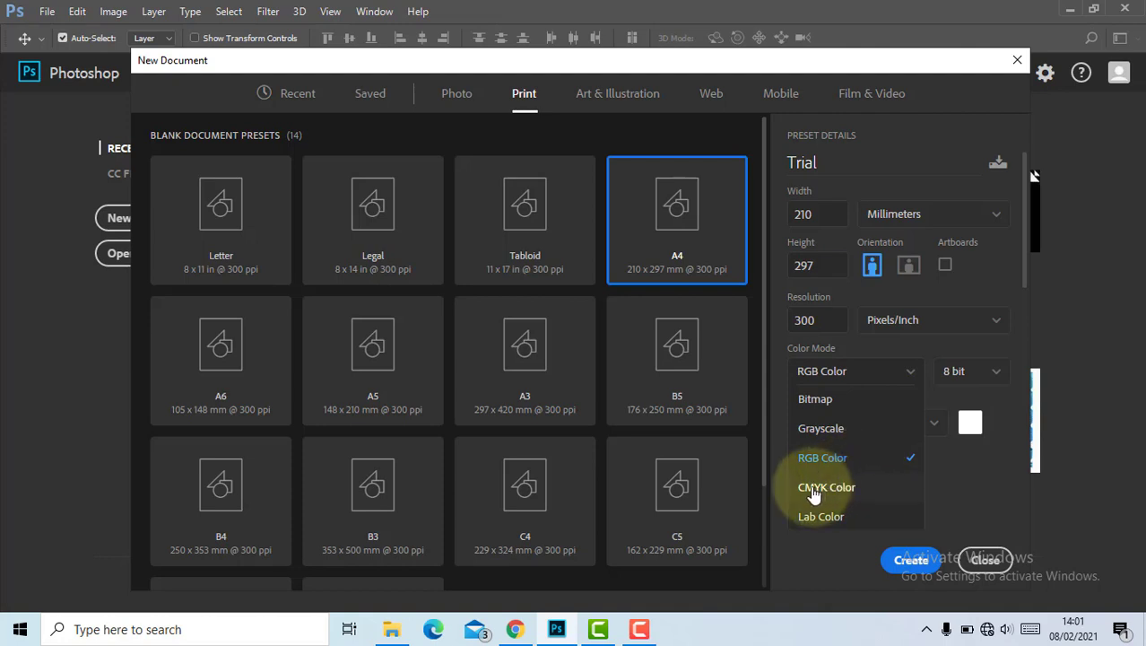
left_click(963, 375)
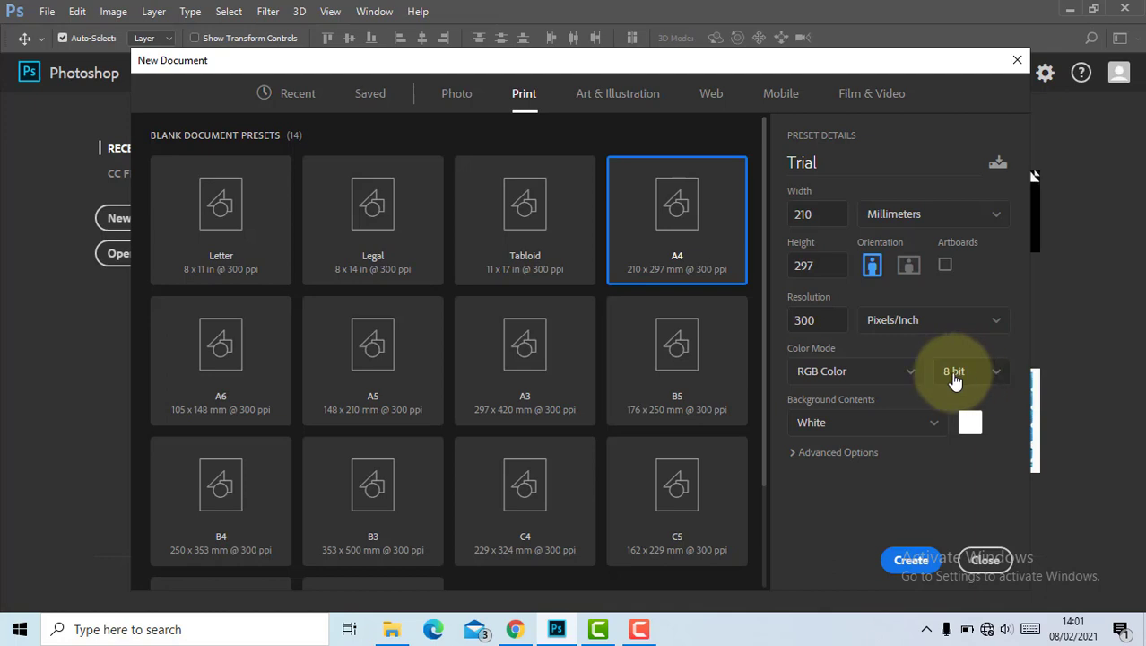
Step: Try Black and Transparent as the background contents of the new document
left_click(894, 423)
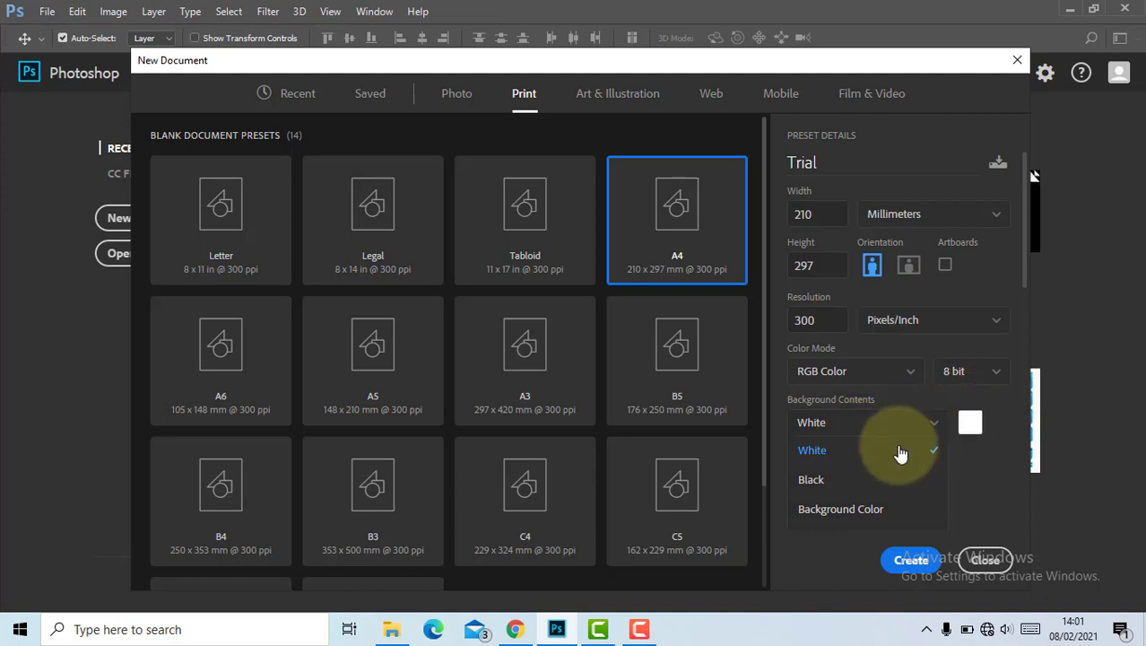
scroll(877, 441, "down", 1)
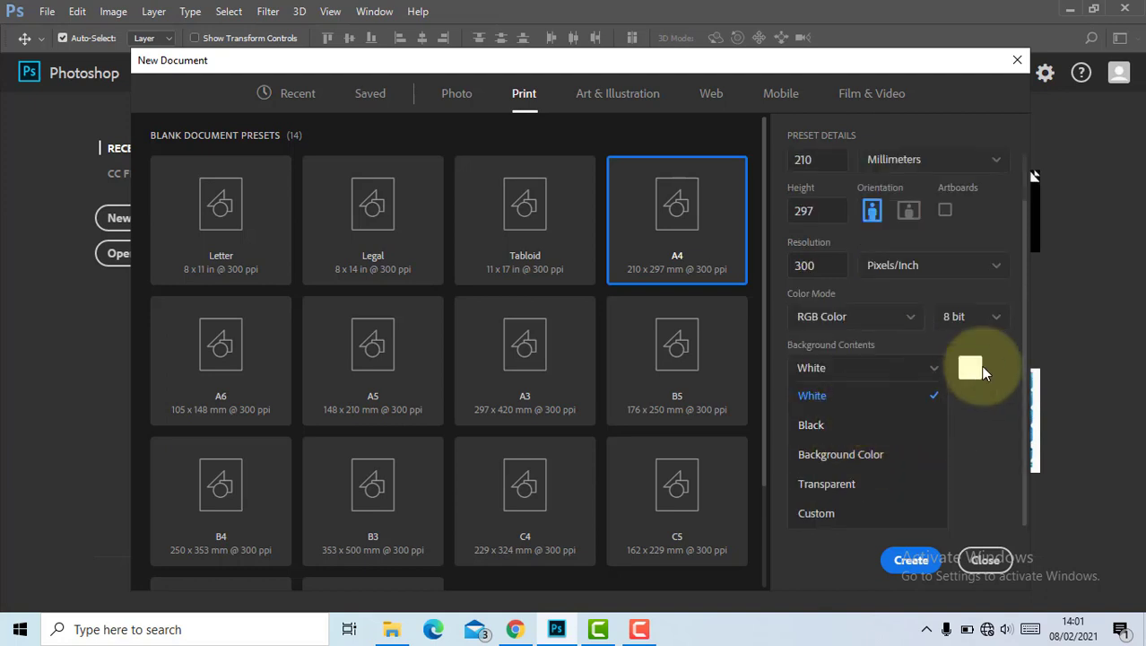
left_click(854, 430)
left_click(904, 421)
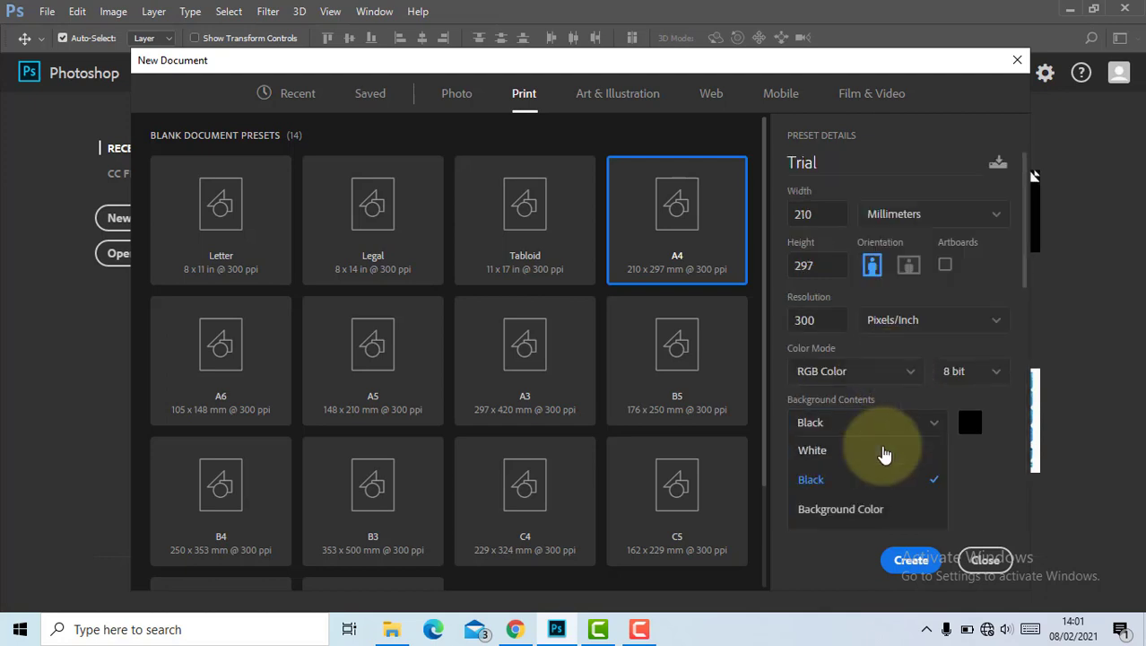
scroll(883, 455, "down", 1)
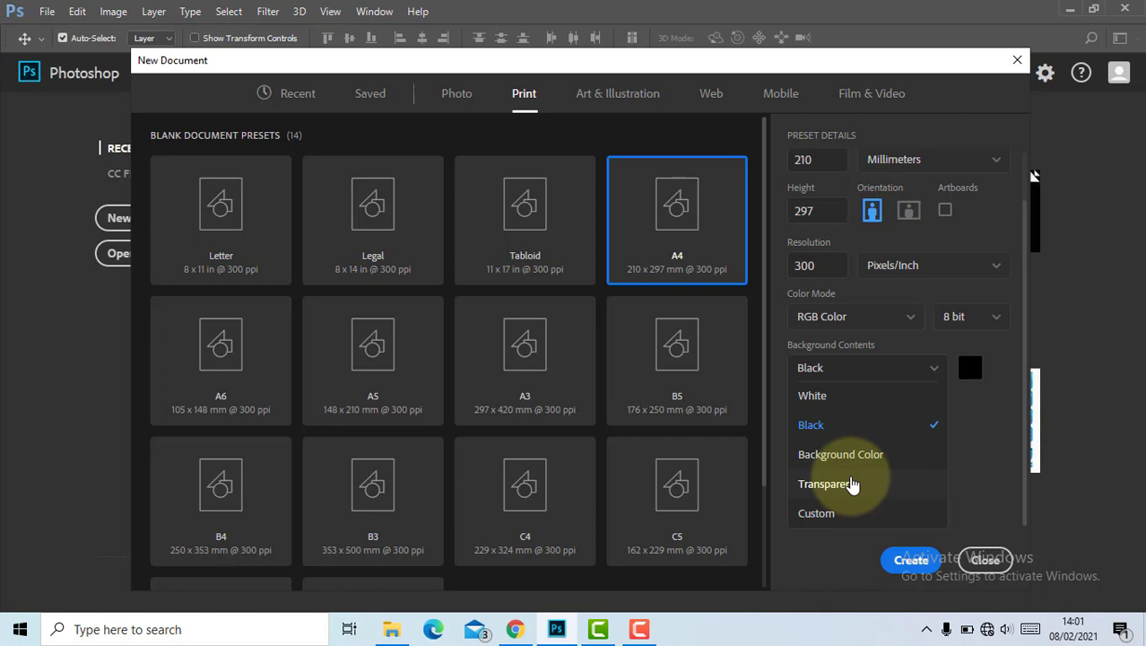
left_click(852, 484)
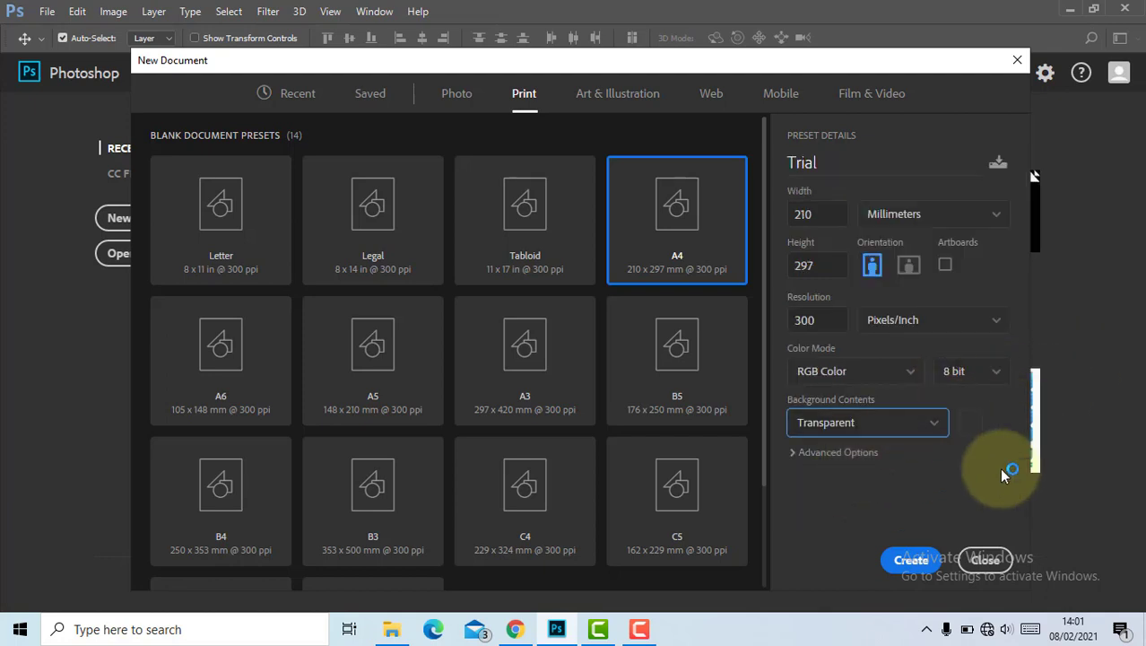
left_click(924, 422)
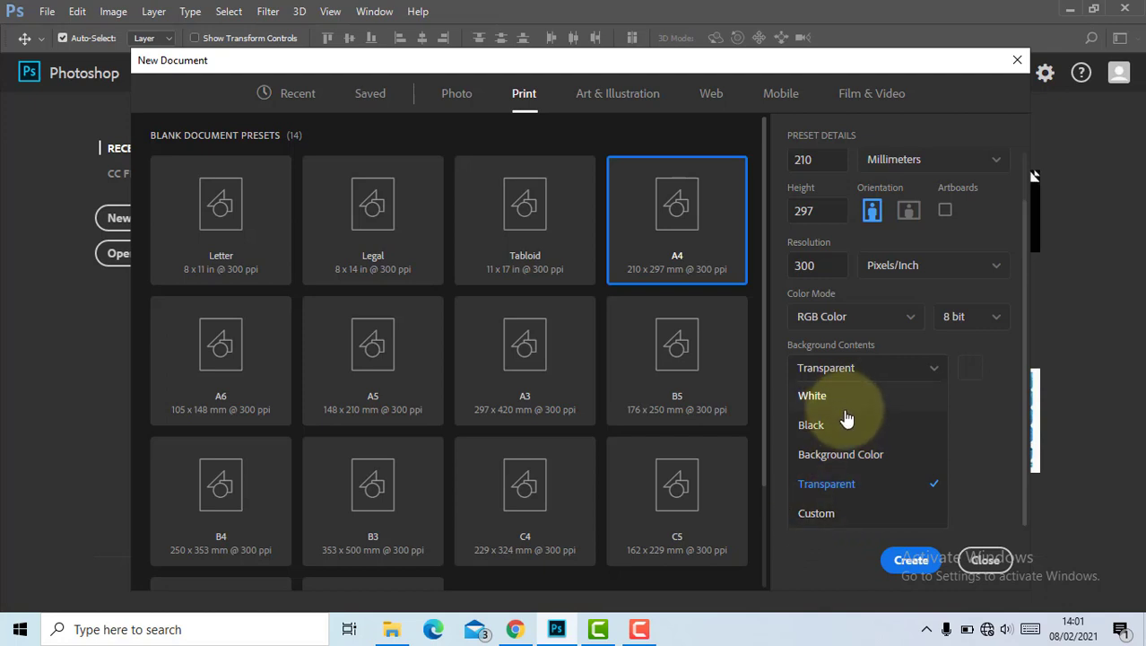
left_click(827, 507)
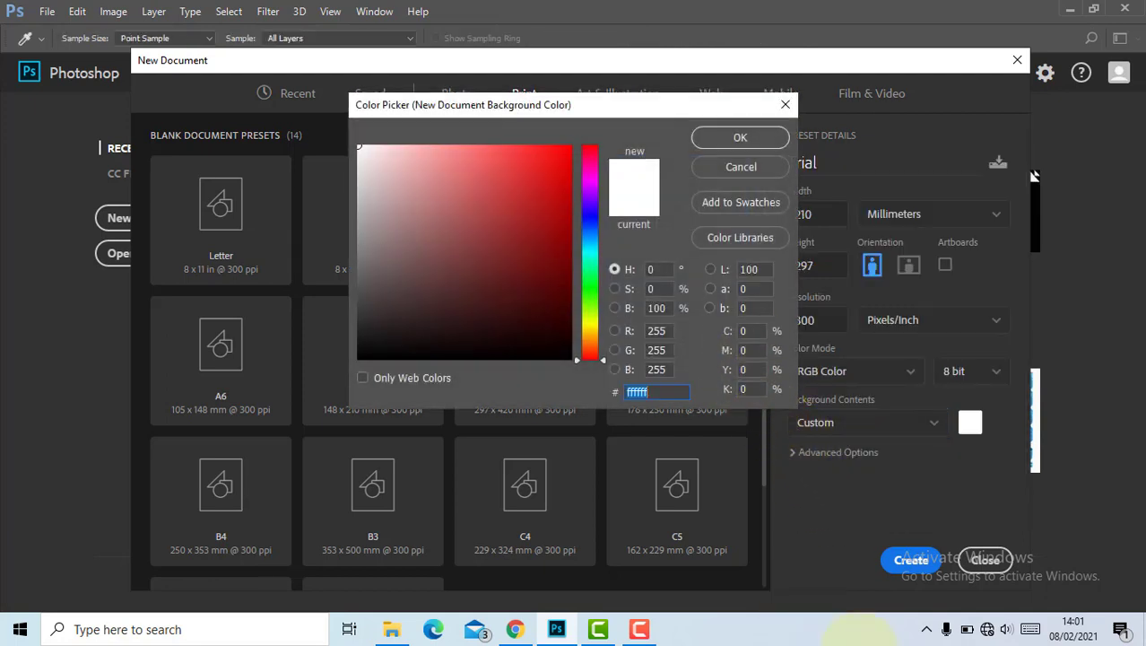
left_click(590, 213)
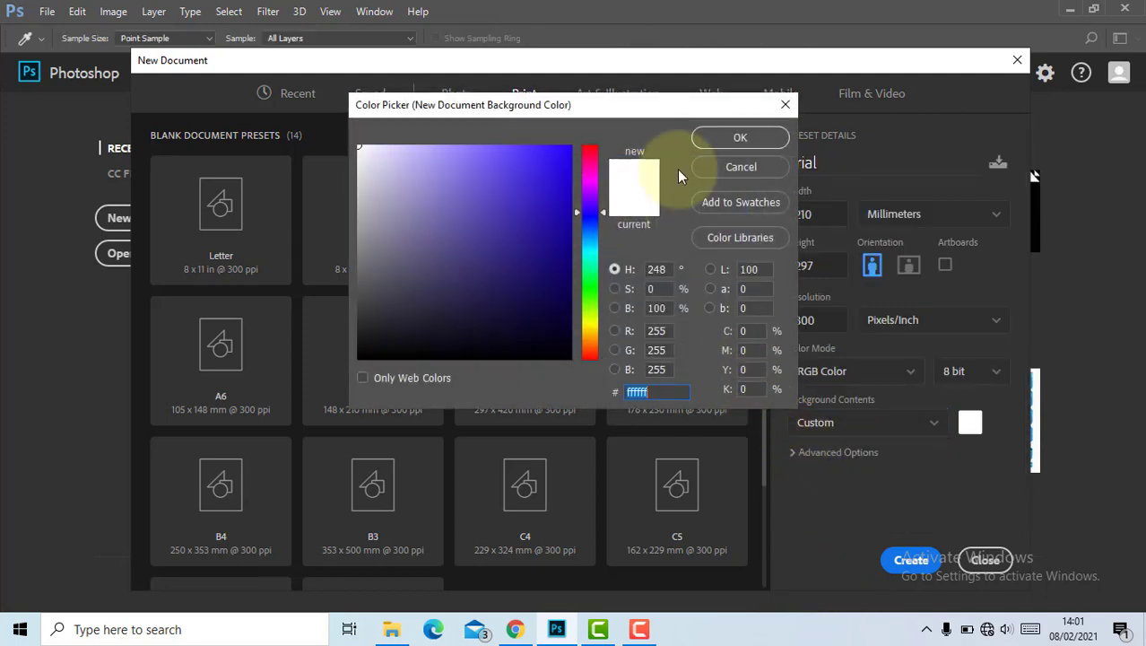
left_click(784, 106)
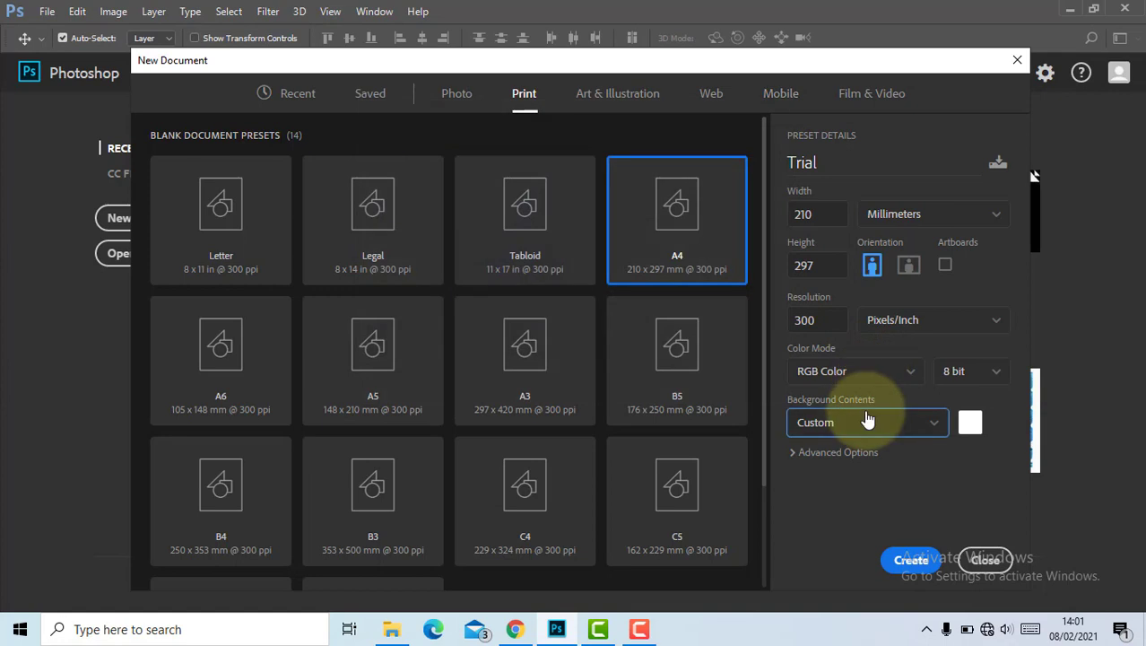
Step: Set the background contents to a custom blue-violet color, #4605ff
left_click(868, 421)
scroll(825, 519, "down", 1)
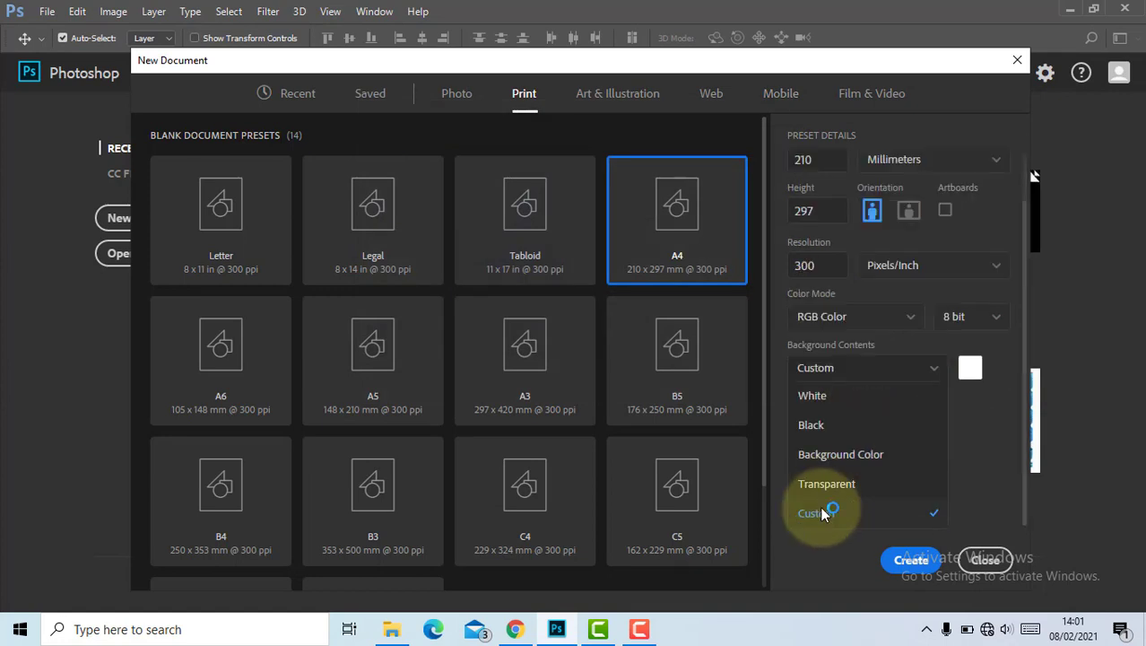
left_click(821, 511)
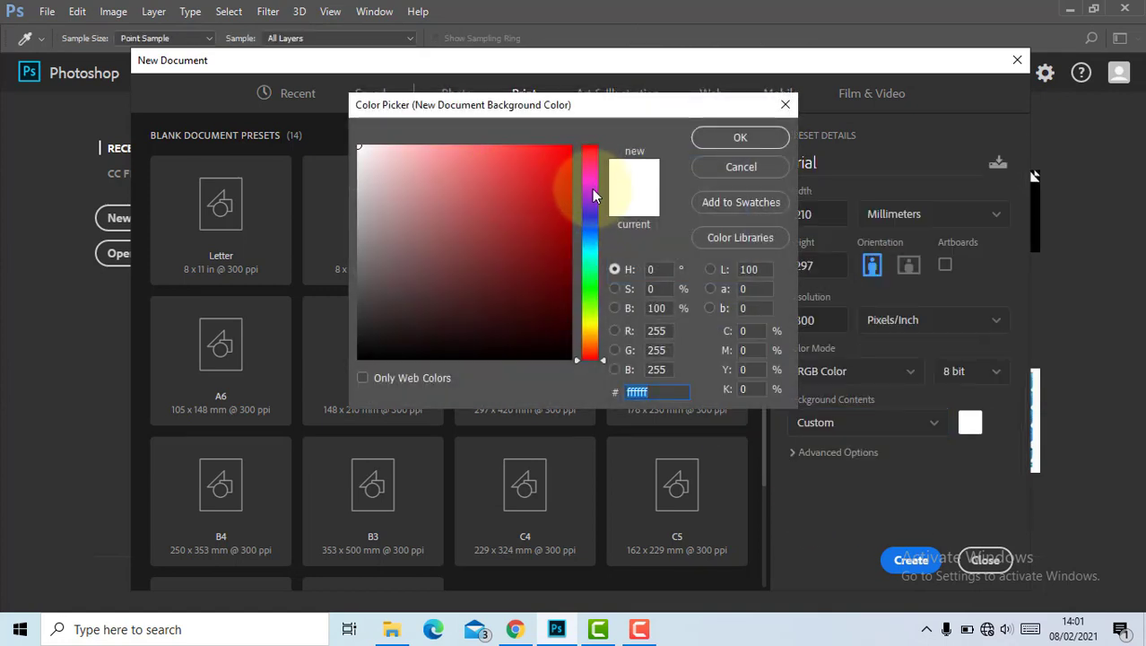
left_click(592, 208)
left_click(567, 147)
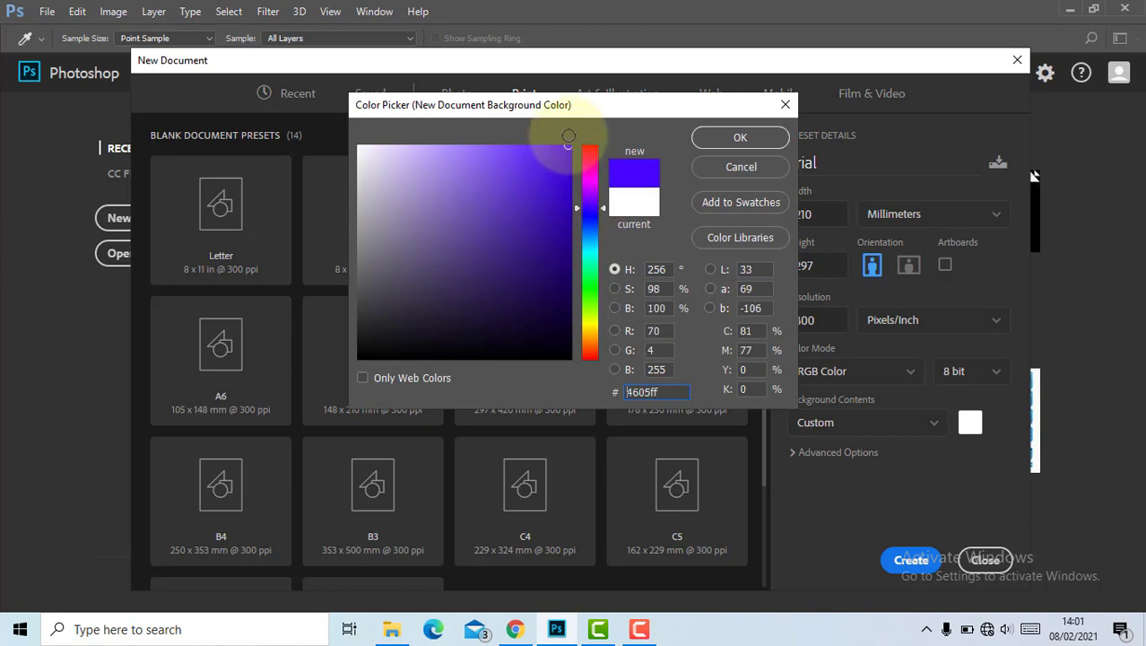
left_click(760, 133)
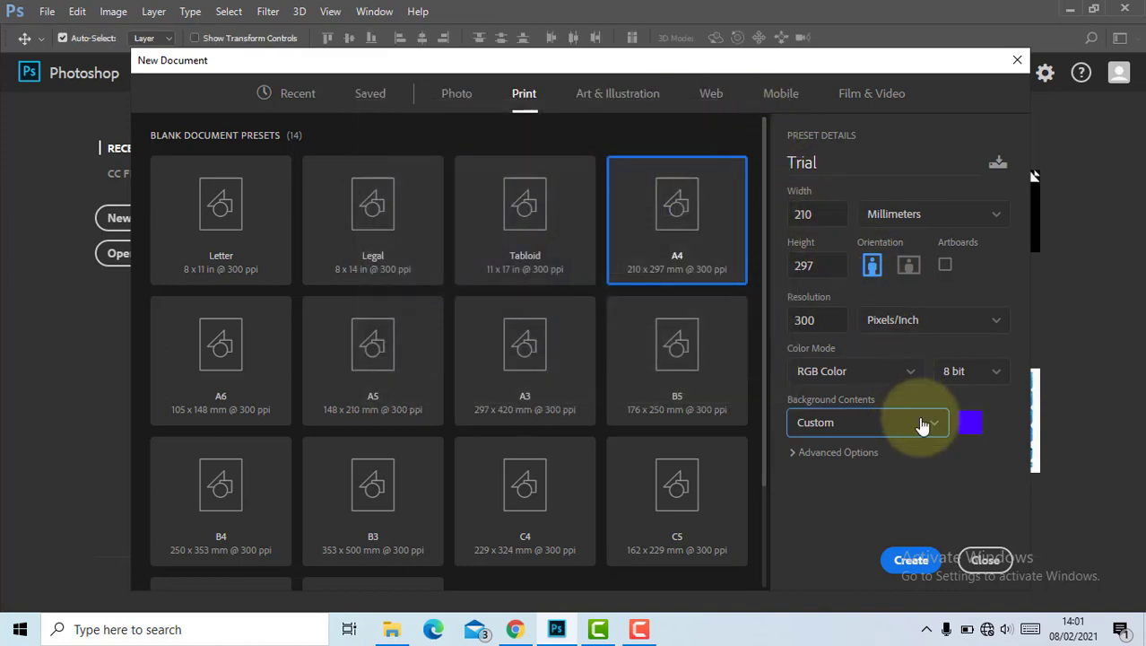
Step: Check the advanced color profile and pixel aspect ratio options, and create the Trial document
left_click(846, 453)
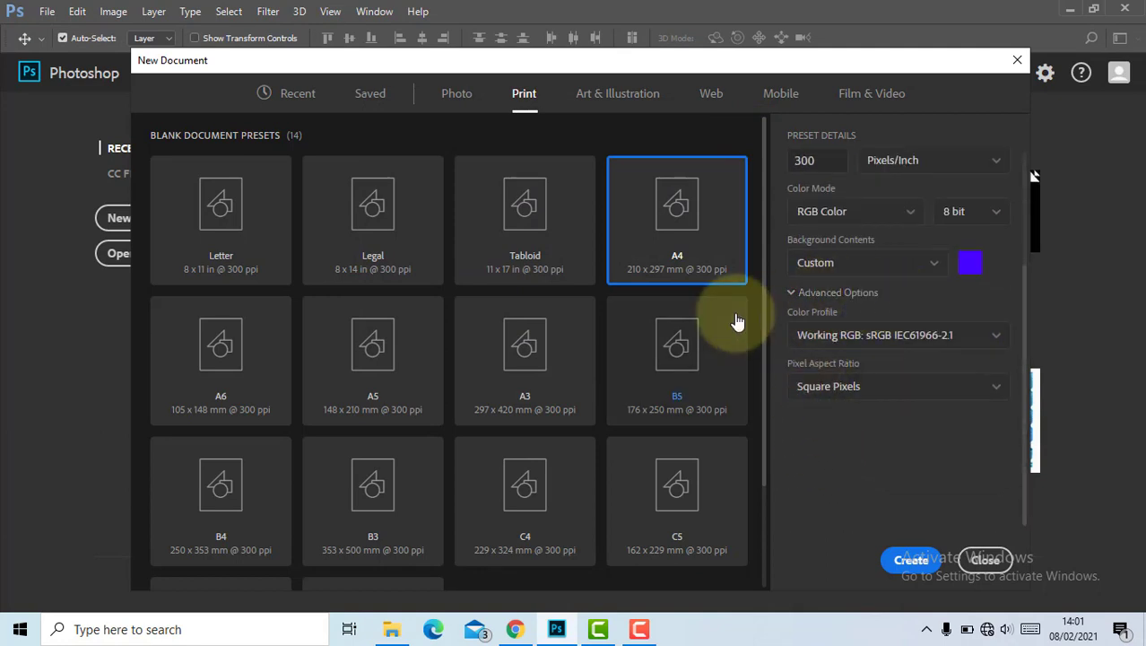
left_click(795, 292)
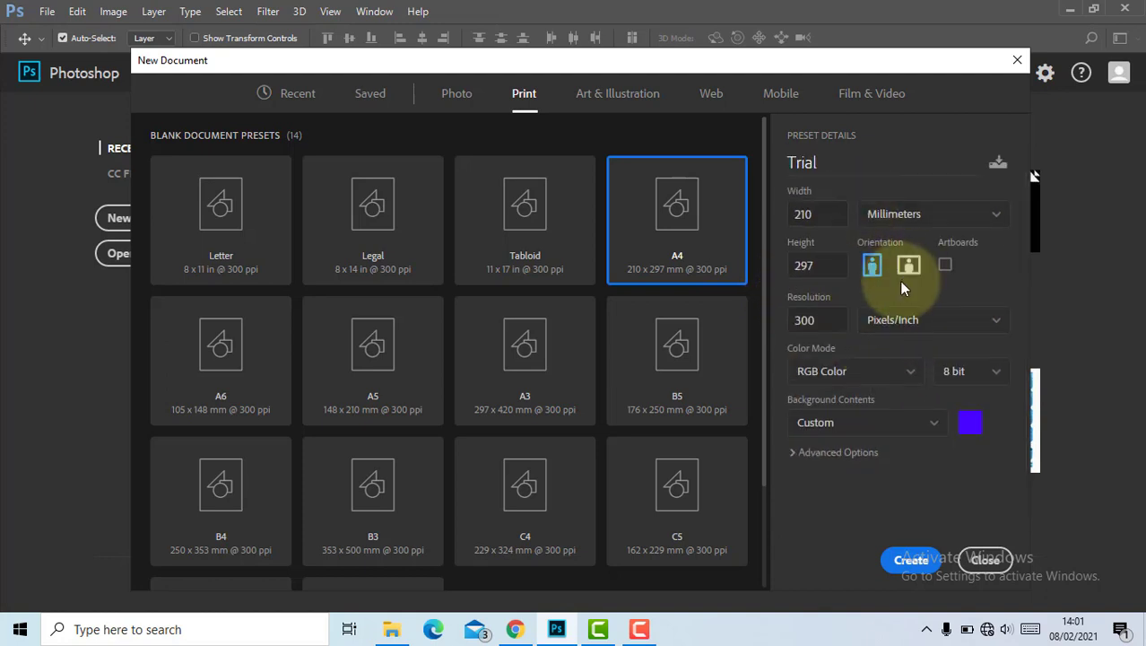
left_click(903, 566)
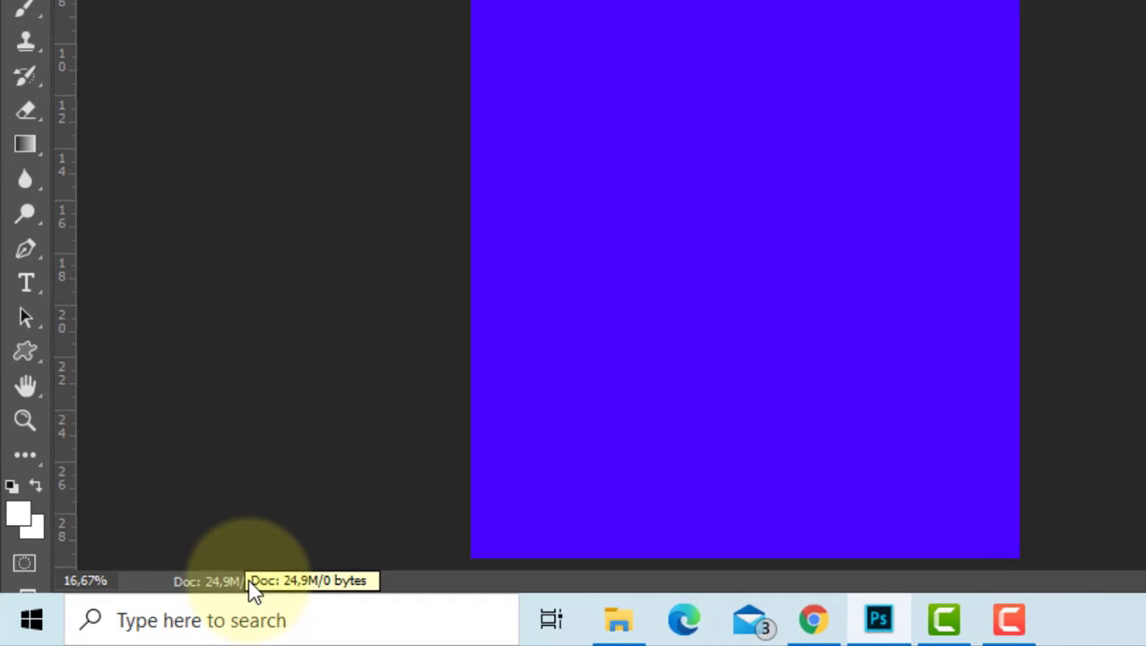
Step: Inspect the new document's dimensions, channels and resolution in the status bar info and the document properties
left_click(160, 605)
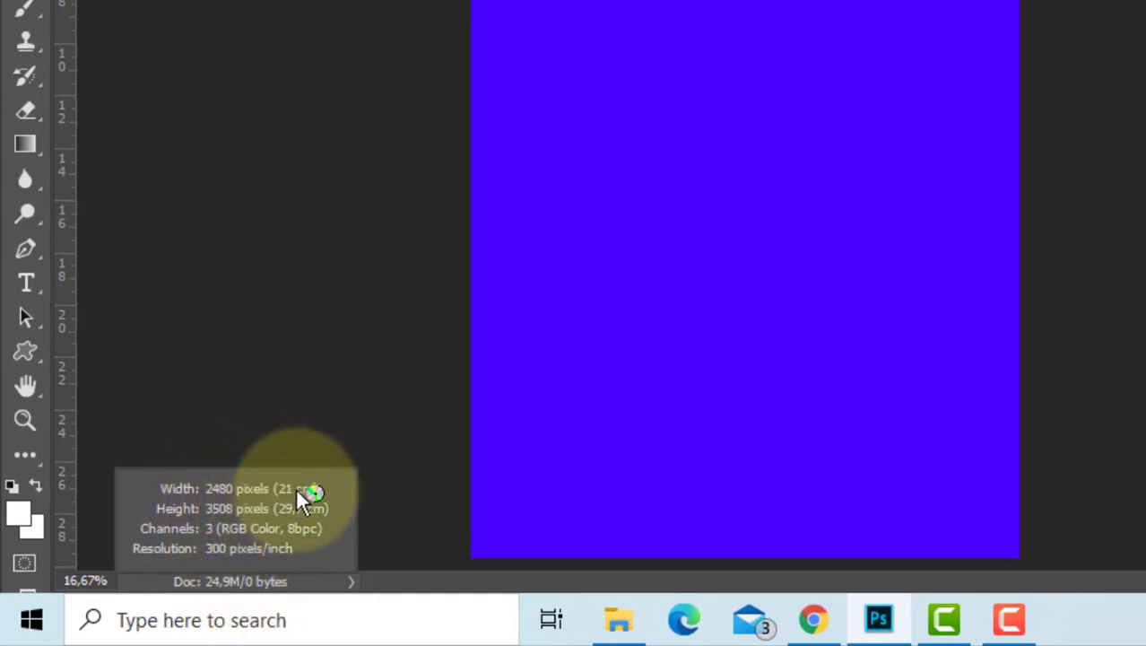
left_click(258, 546)
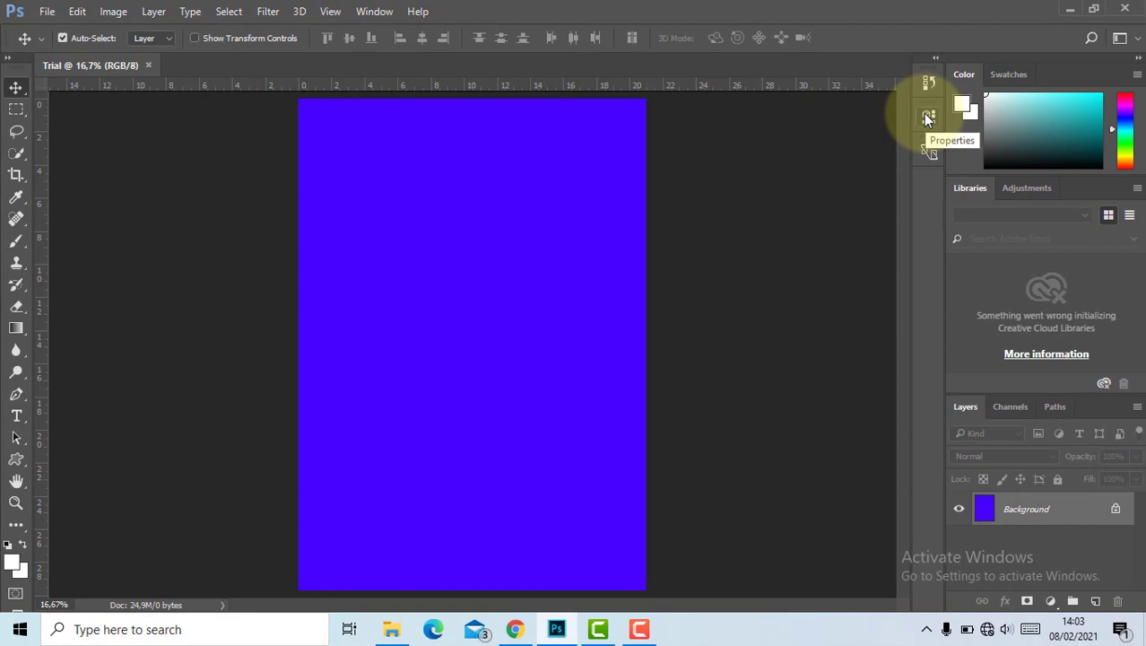
left_click(928, 118)
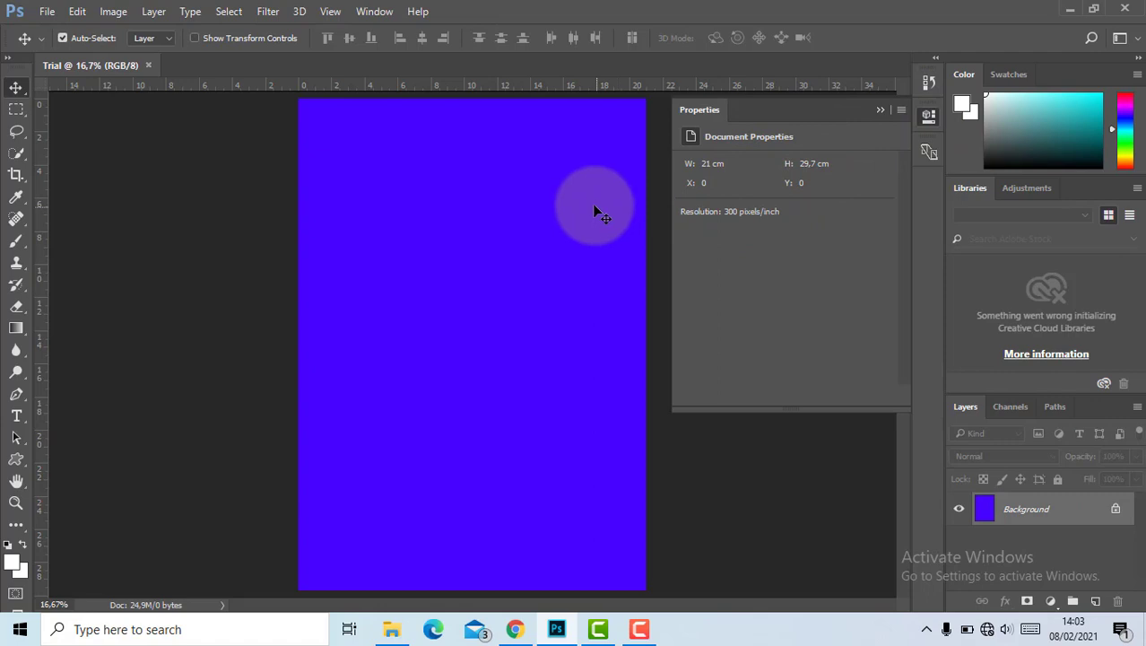
left_click(879, 109)
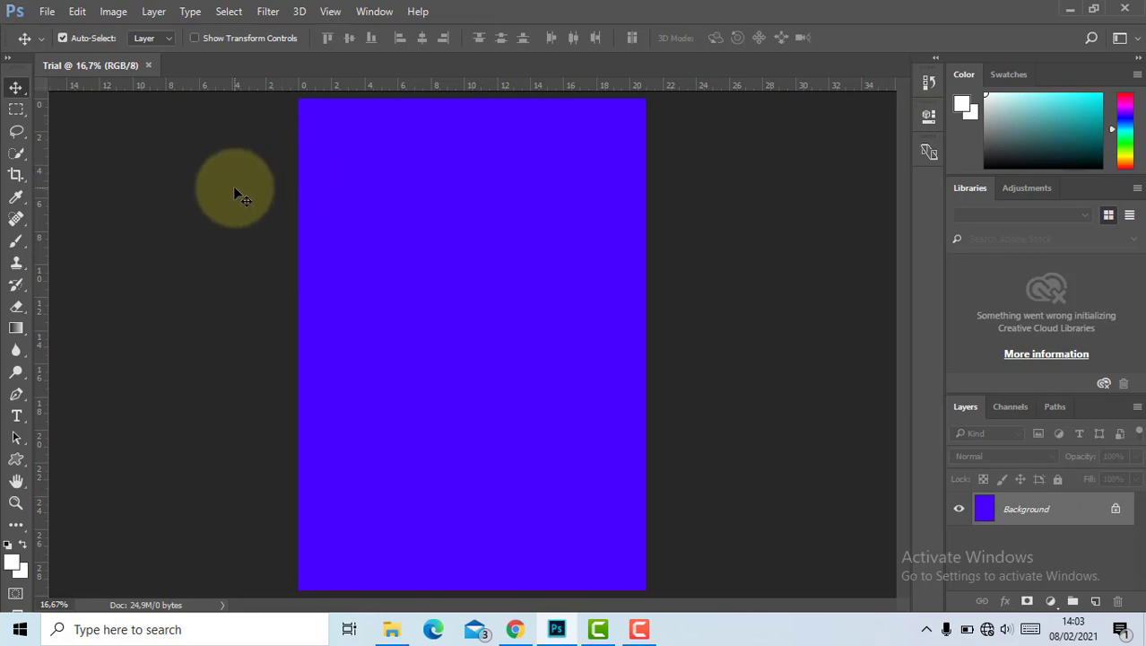
Step: Review the width, height and resolution in the Image Size settings and close them without applying changes
left_click(115, 12)
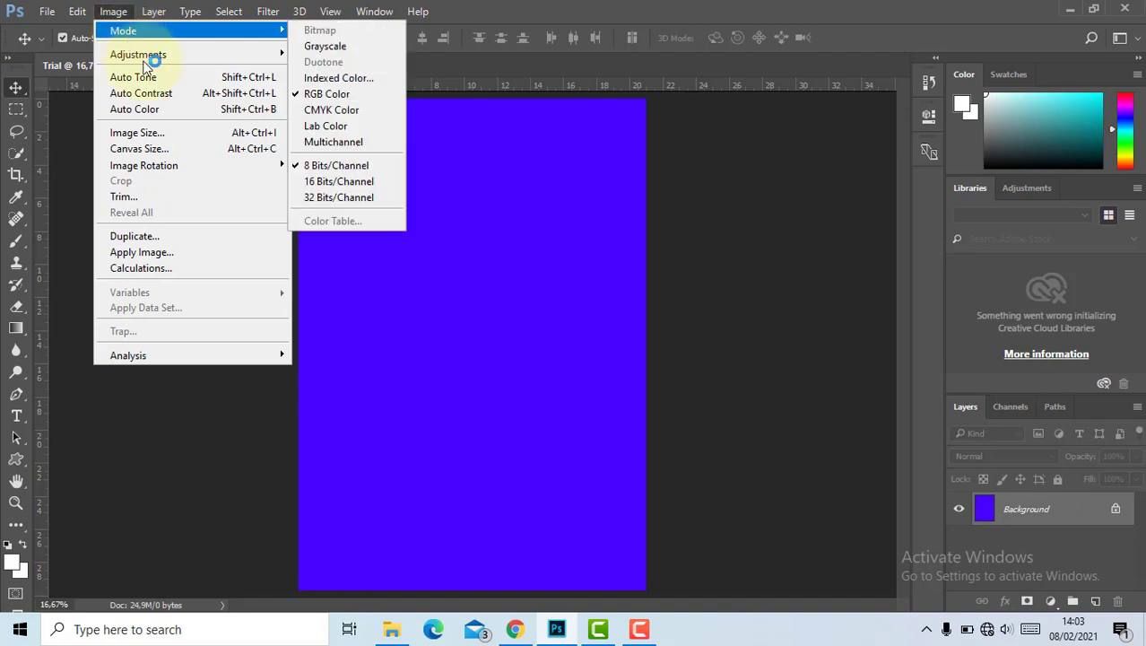
left_click(160, 134)
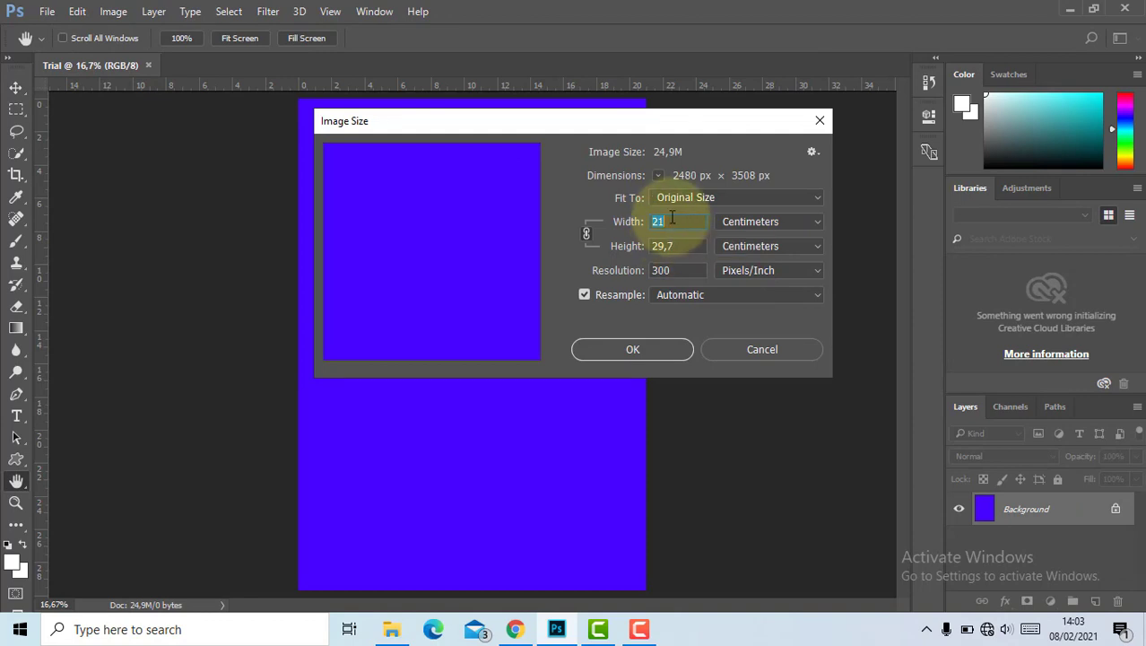
left_click(678, 248)
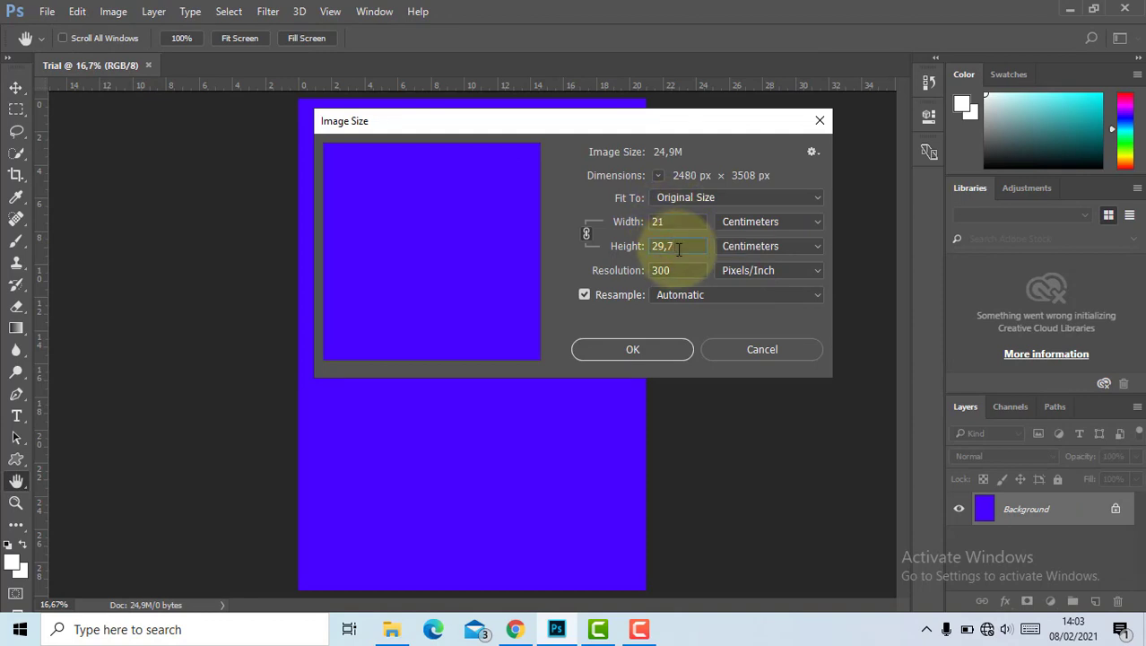
left_click_drag(671, 270, 634, 271)
left_click(667, 270)
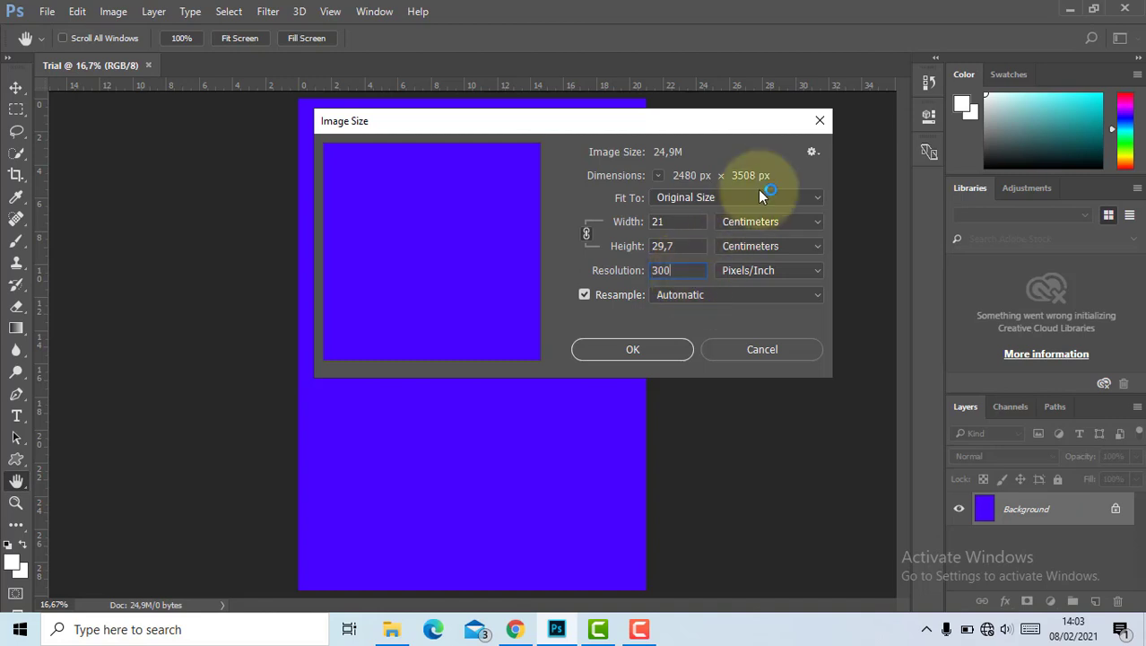
left_click(821, 121)
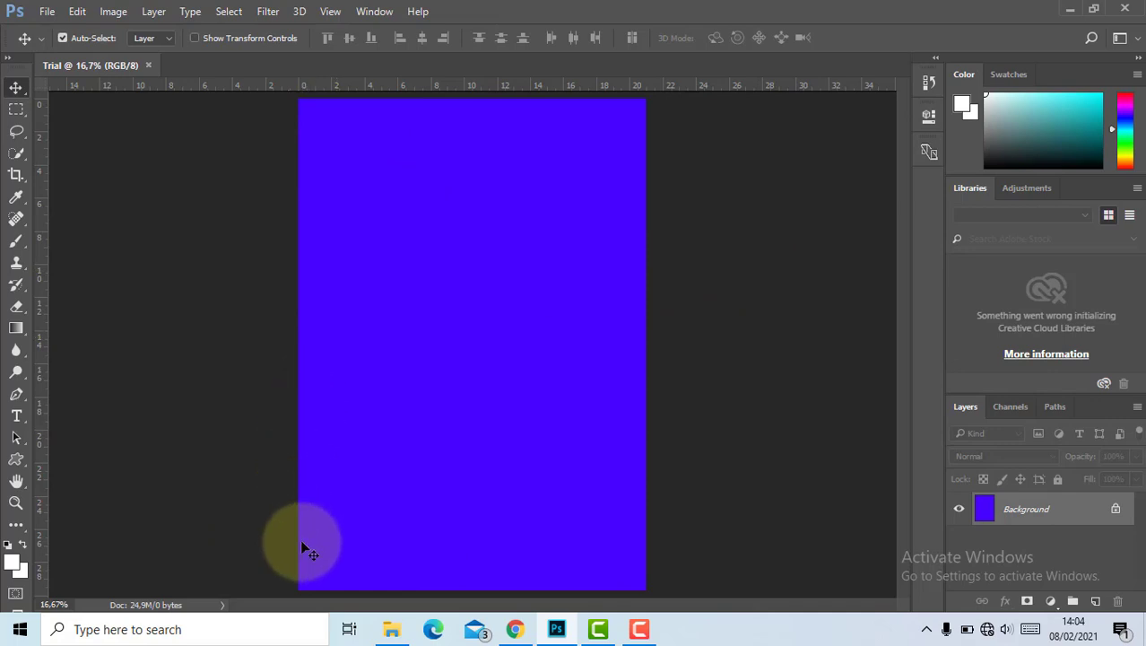
Step: Switch to File Explorer with the Postingan 5 folder and place its window beside the canvas, keeping the image files in reach
left_click(392, 631)
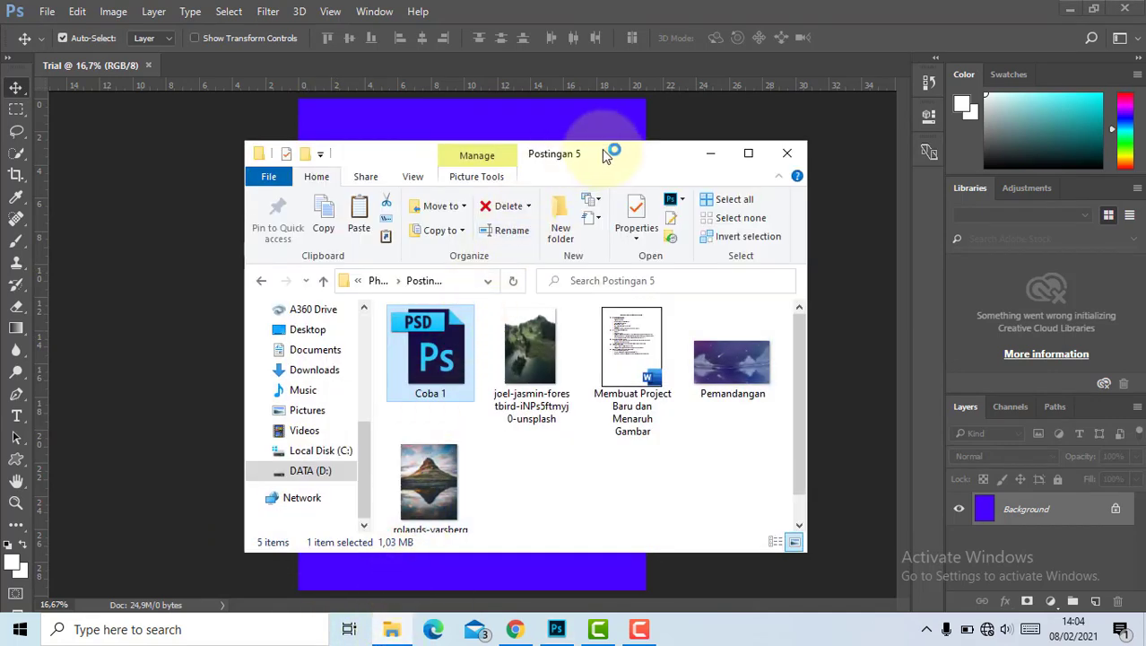
left_click_drag(588, 149, 376, 86)
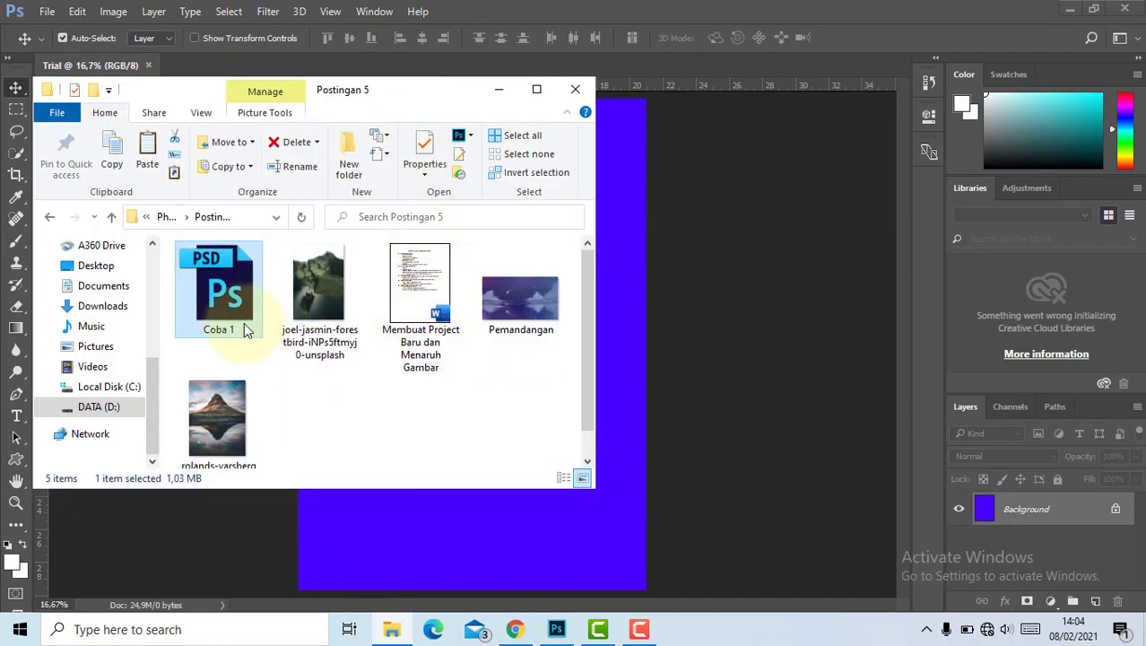
left_click(316, 310)
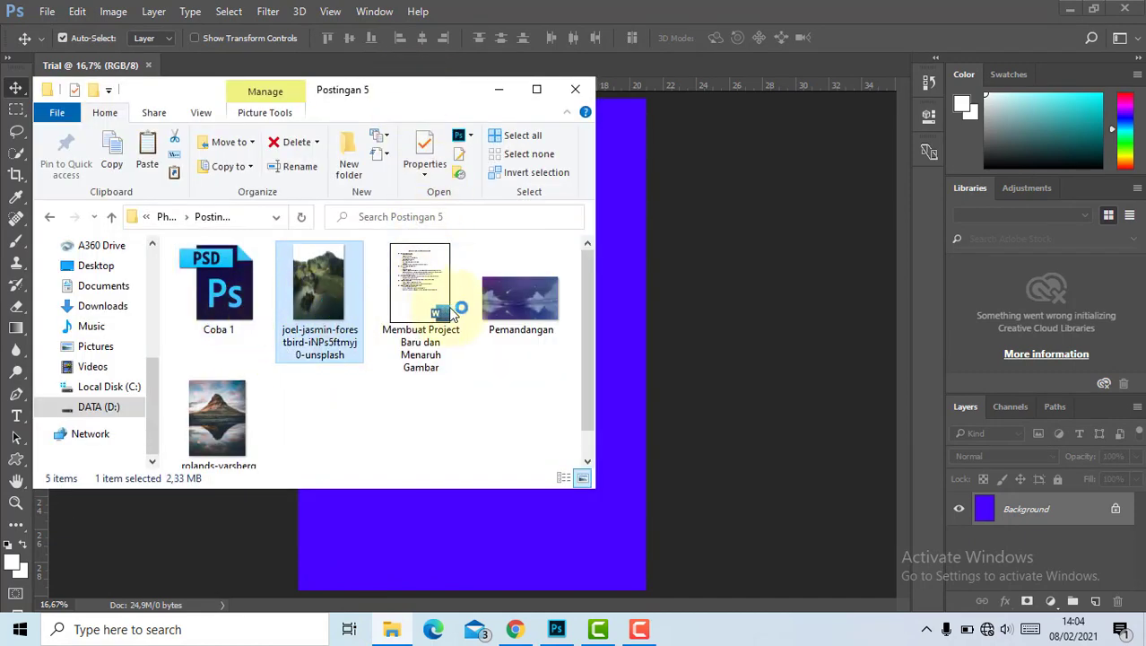
left_click(249, 308)
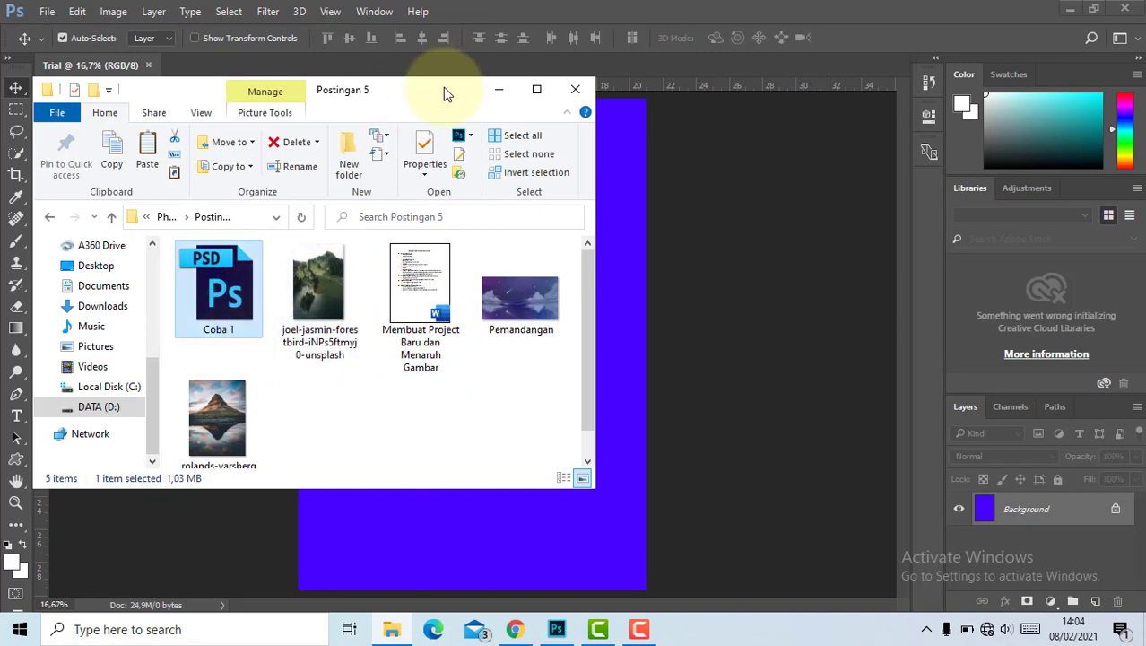
left_click_drag(446, 93, 688, 160)
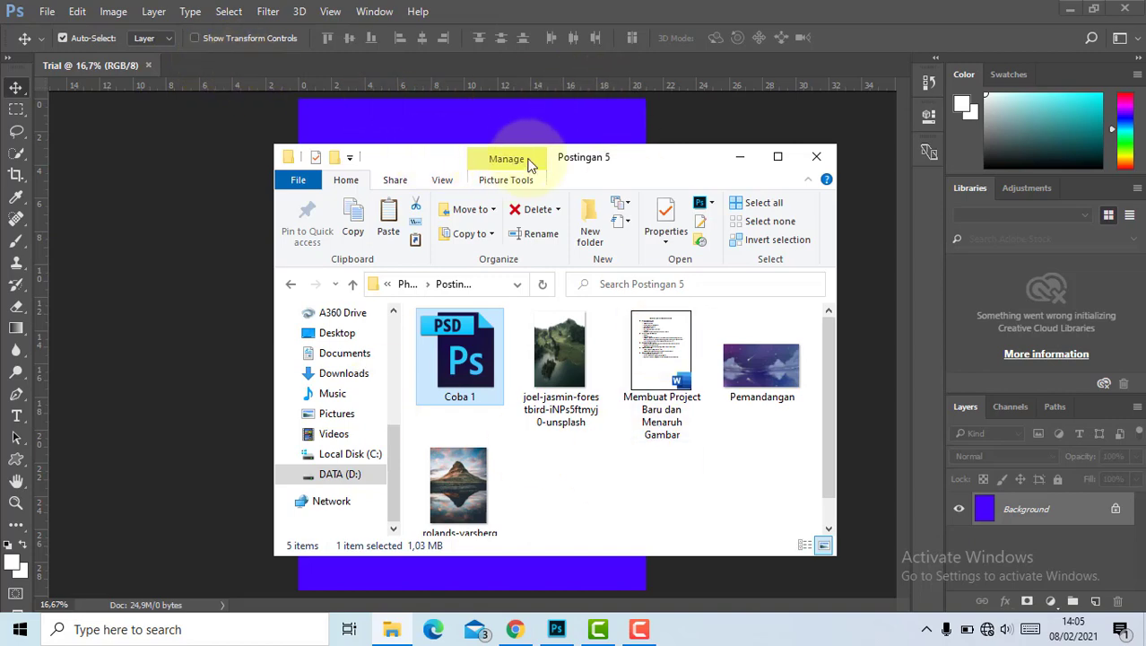
left_click_drag(507, 161, 803, 139)
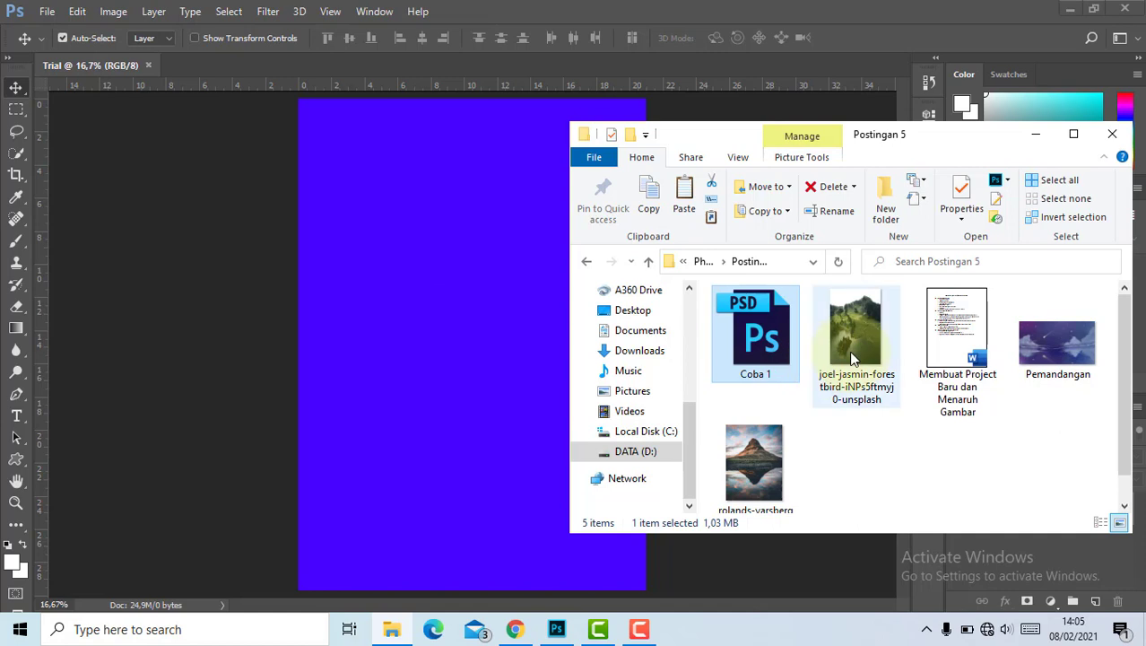
Step: Open the mountain lake JPG and Coba 1.psd from the Postingan 5 folder as separate documents, dismissing the library import offer
left_click_drag(856, 341, 283, 65)
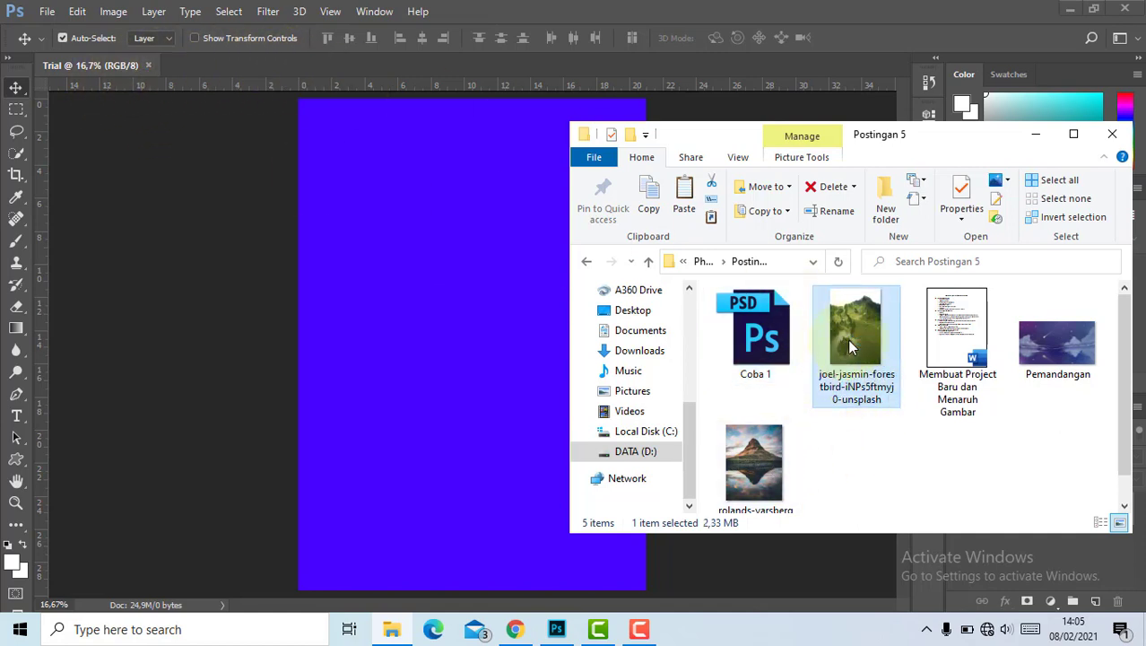
left_click_drag(848, 338, 203, 62)
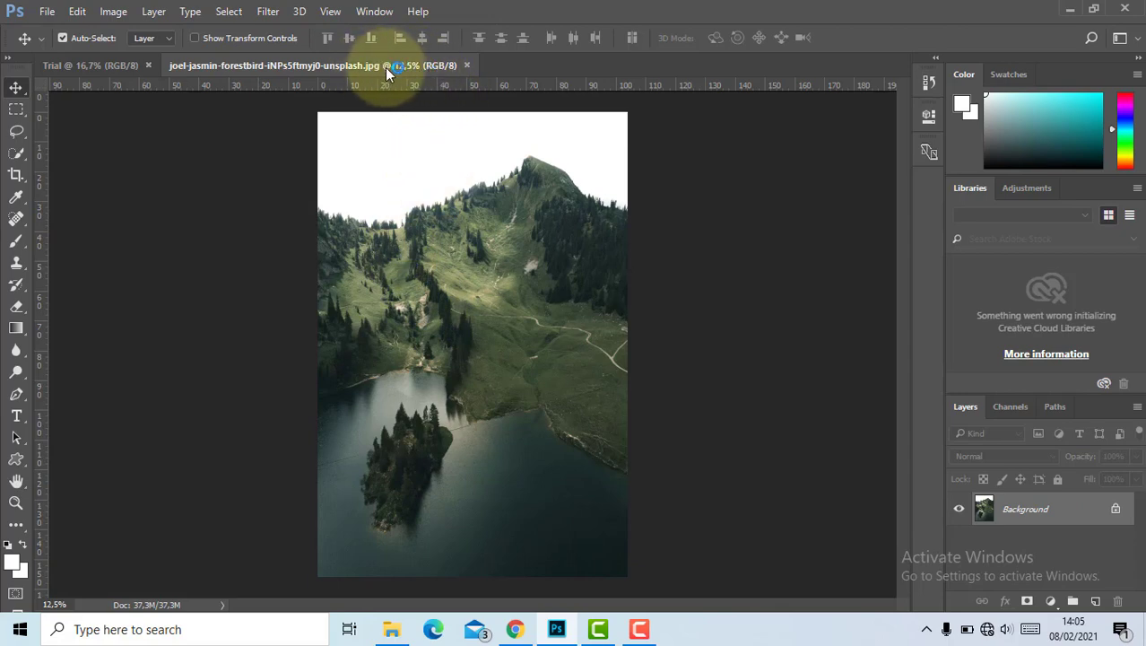
left_click(391, 630)
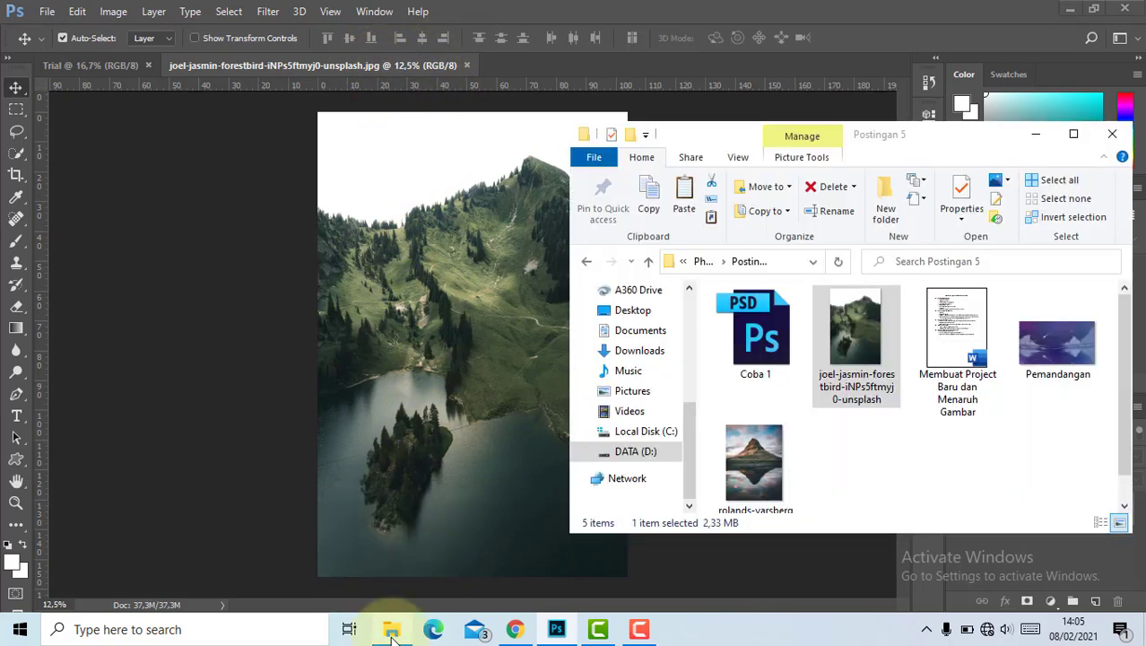
left_click(758, 350)
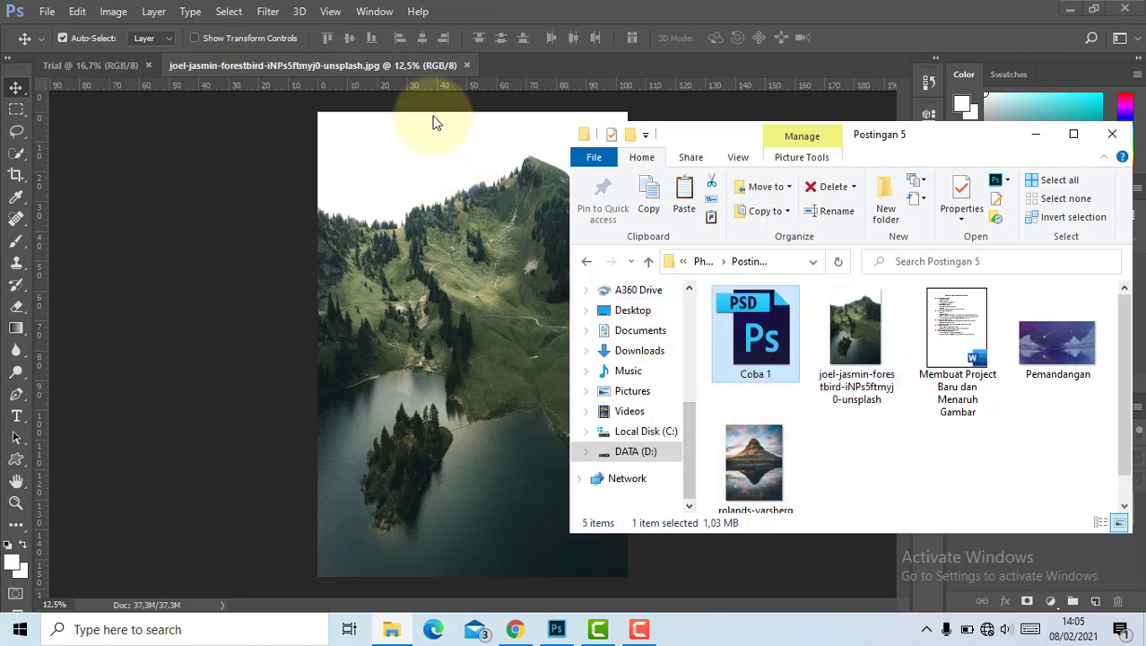
double_click(718, 373)
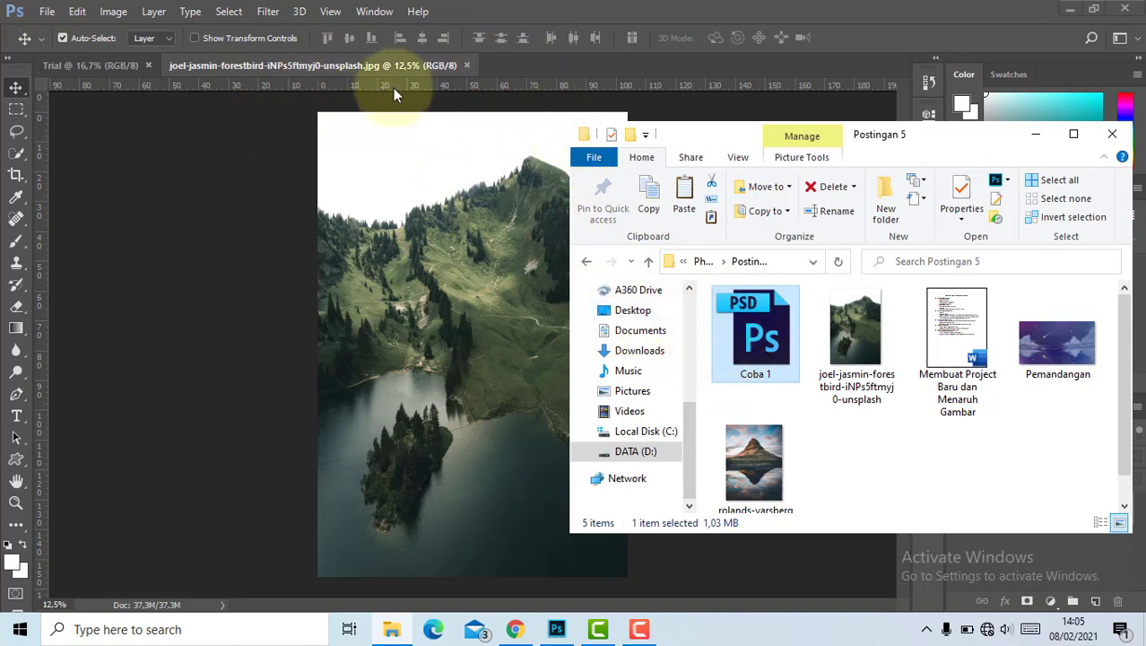
left_click_drag(758, 350, 523, 60)
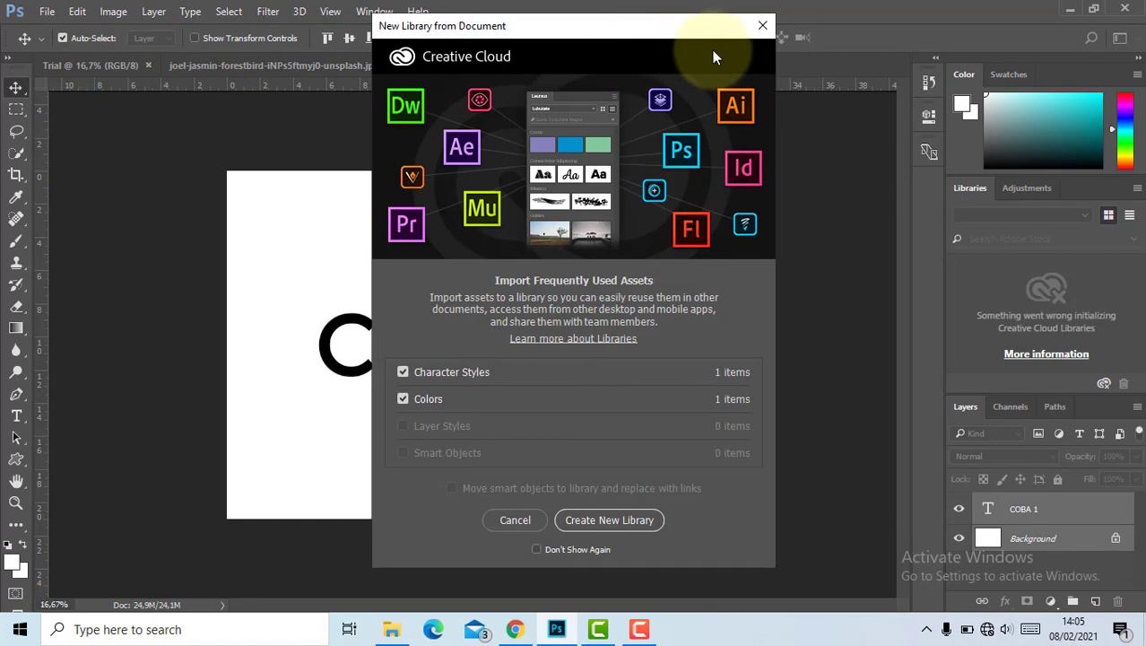
left_click(763, 26)
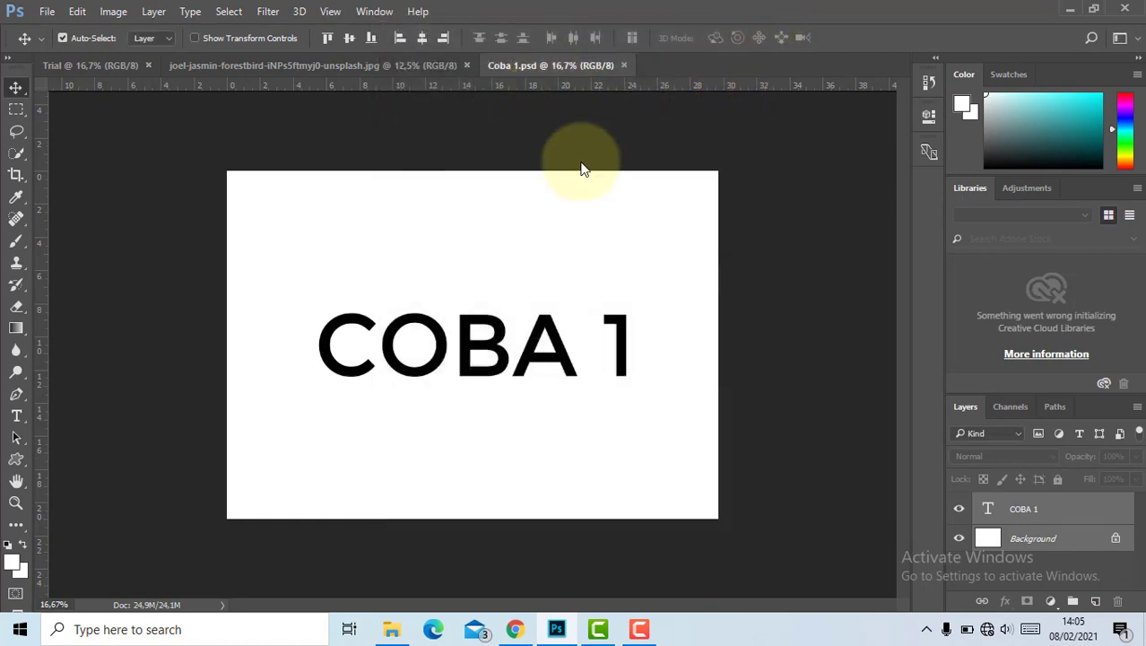
Step: Return to the Trial document and place the Pemandangan image from the Postingan 5 folder onto its canvas
left_click(370, 68)
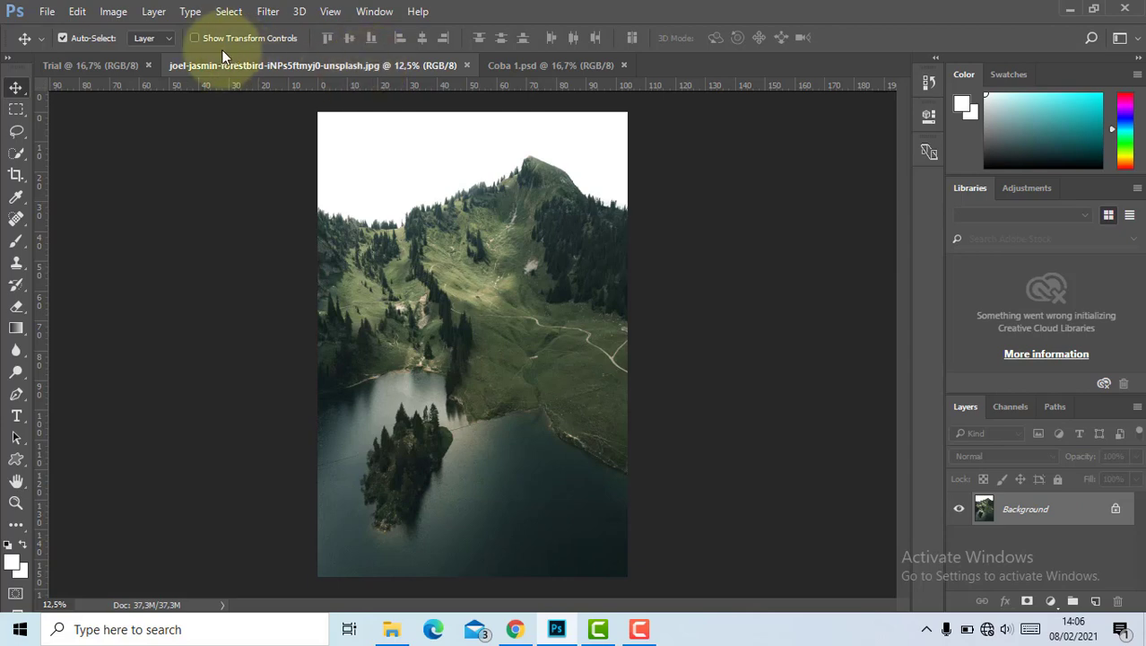
left_click(108, 64)
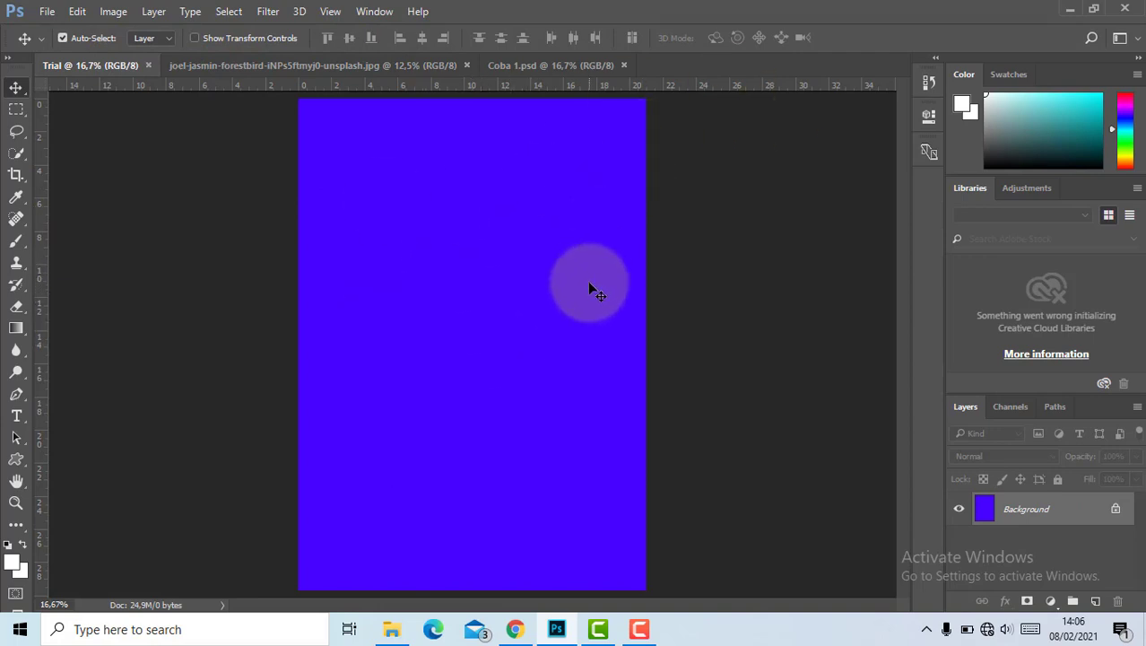
left_click(304, 67)
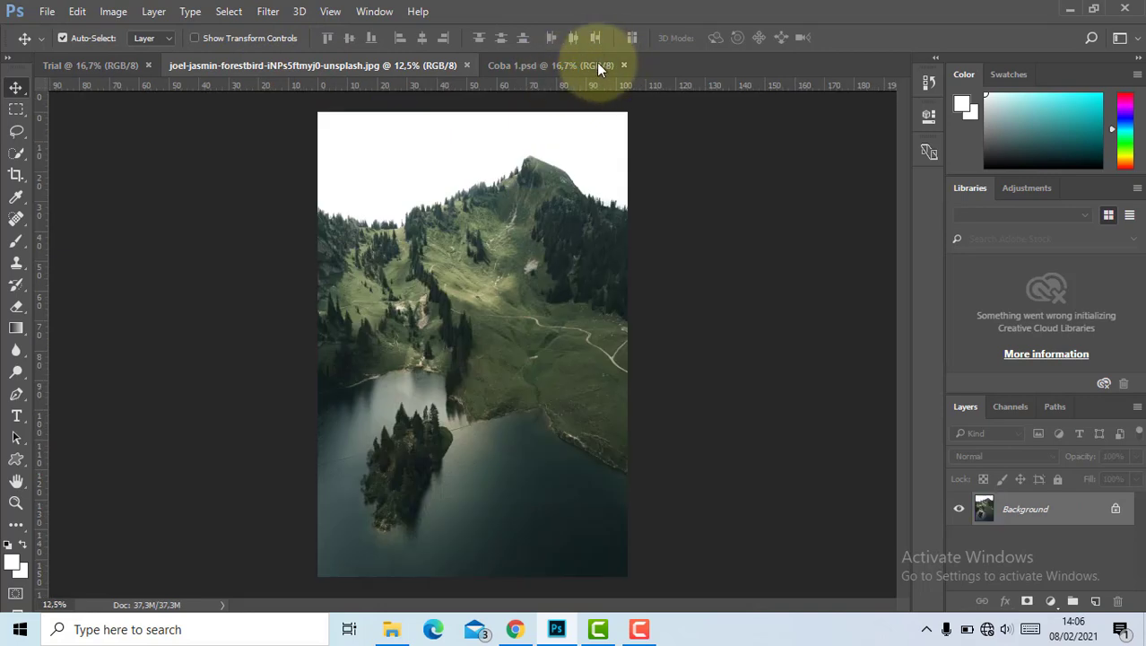
left_click(120, 68)
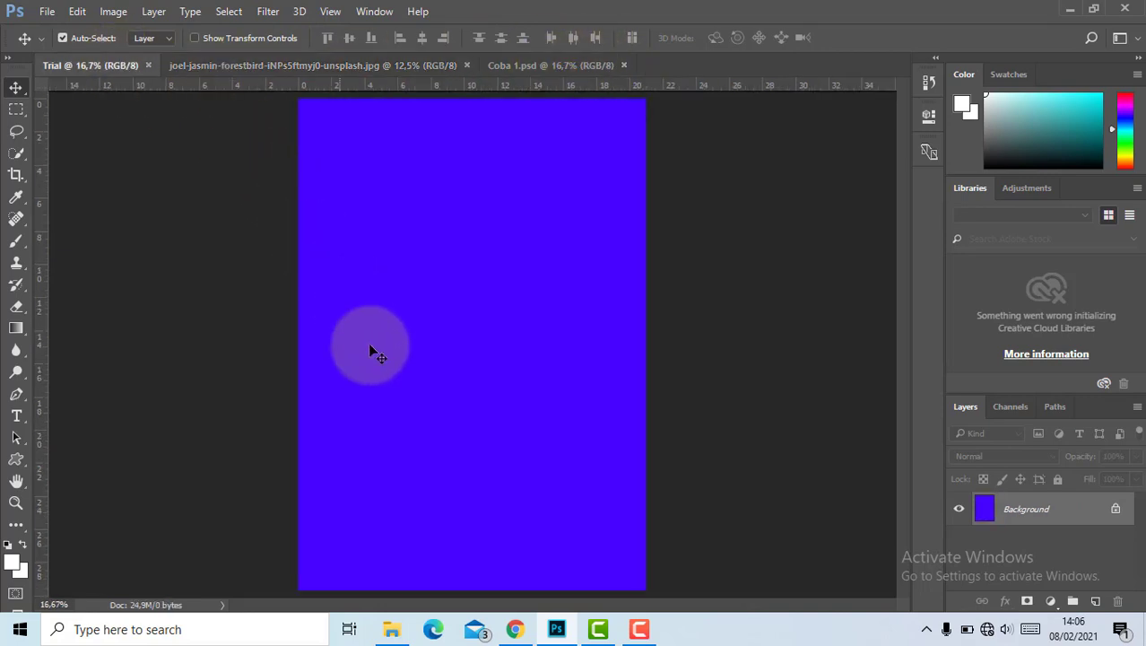
left_click(392, 629)
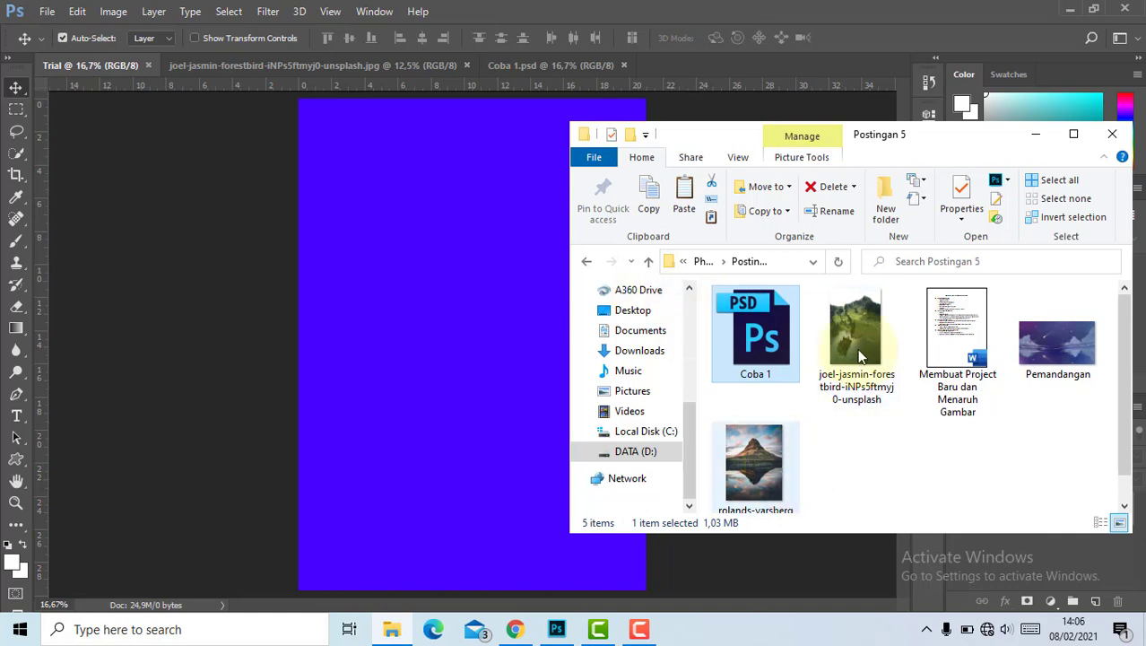
scroll(858, 356, "down", 1)
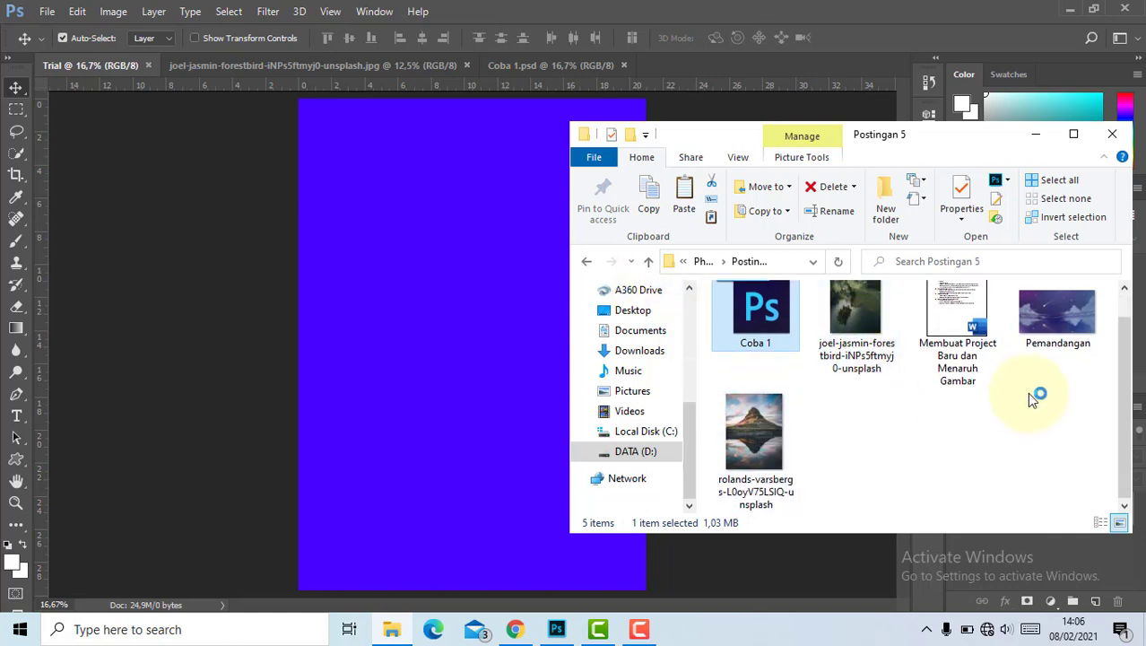
left_click(1059, 329)
left_click_drag(1059, 330, 448, 306)
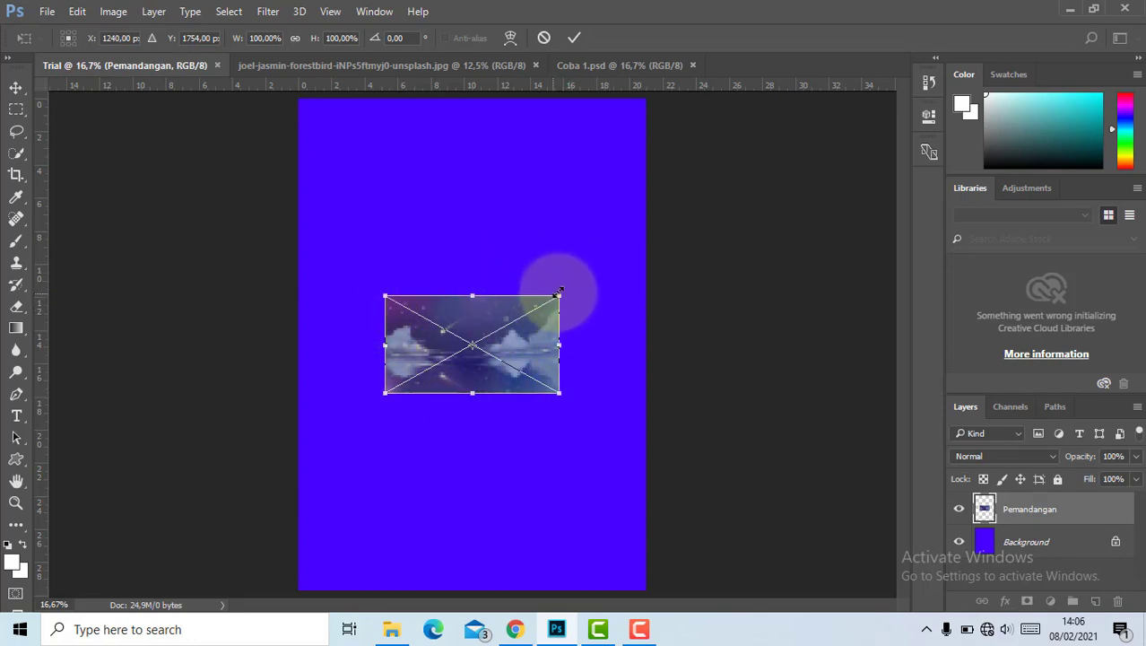
Step: Scale the placed Pemandangan image to about 198% wide and 239% high, spanning the canvas width, and commit the placement
left_click_drag(558, 293, 648, 214)
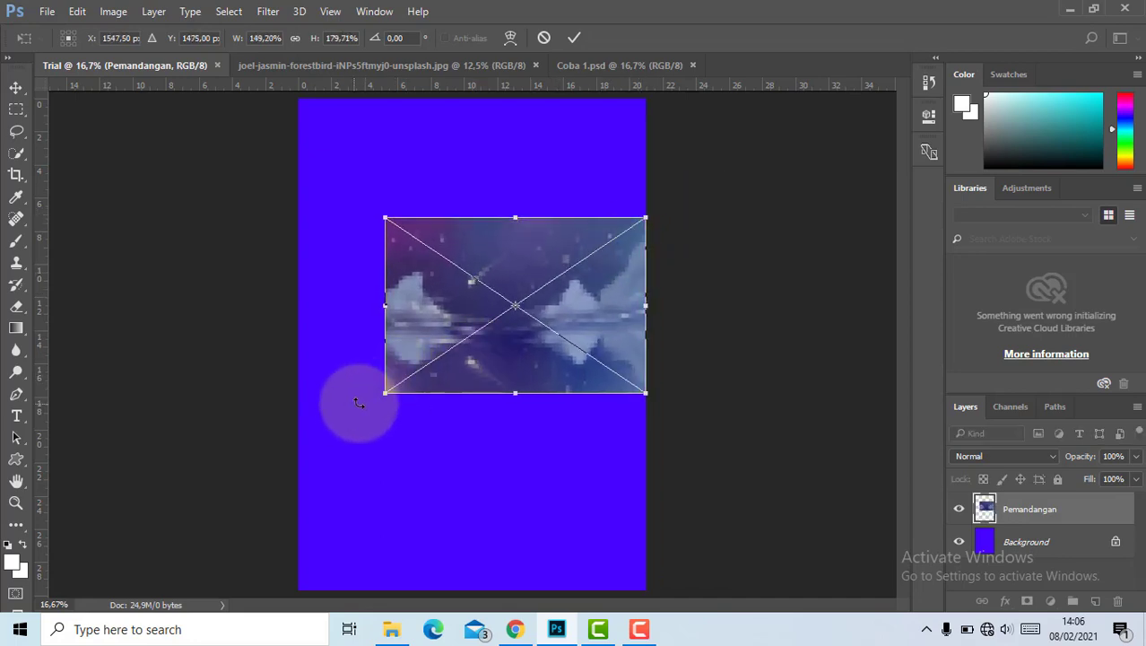
left_click_drag(386, 393, 301, 453)
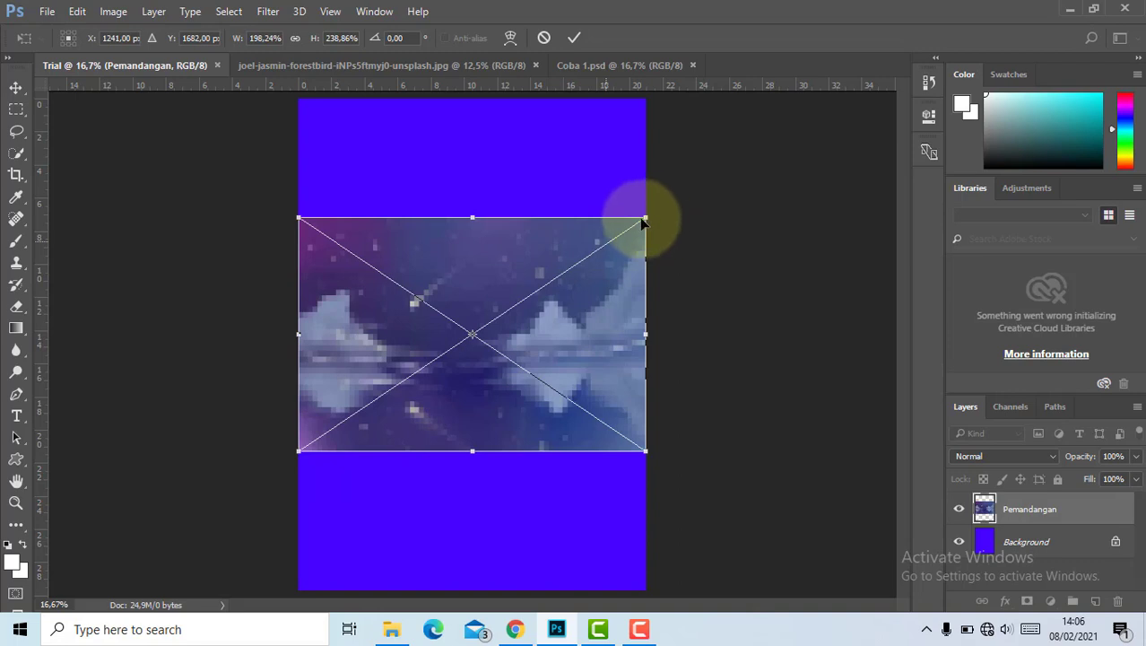
left_click(575, 39)
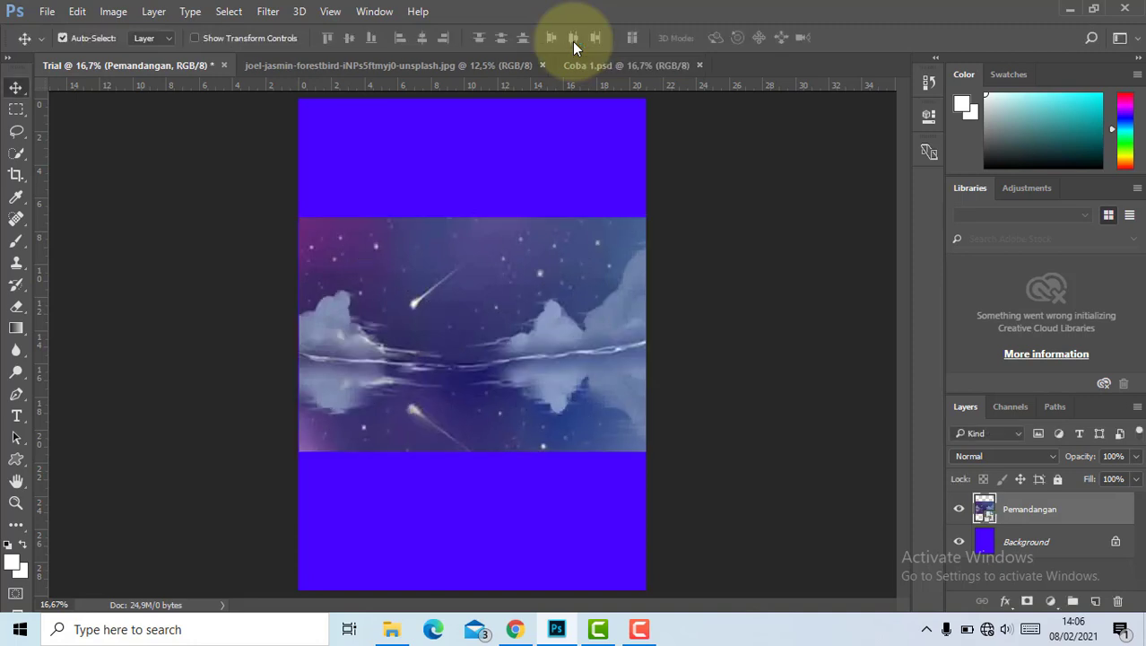
left_click_drag(538, 313, 498, 414)
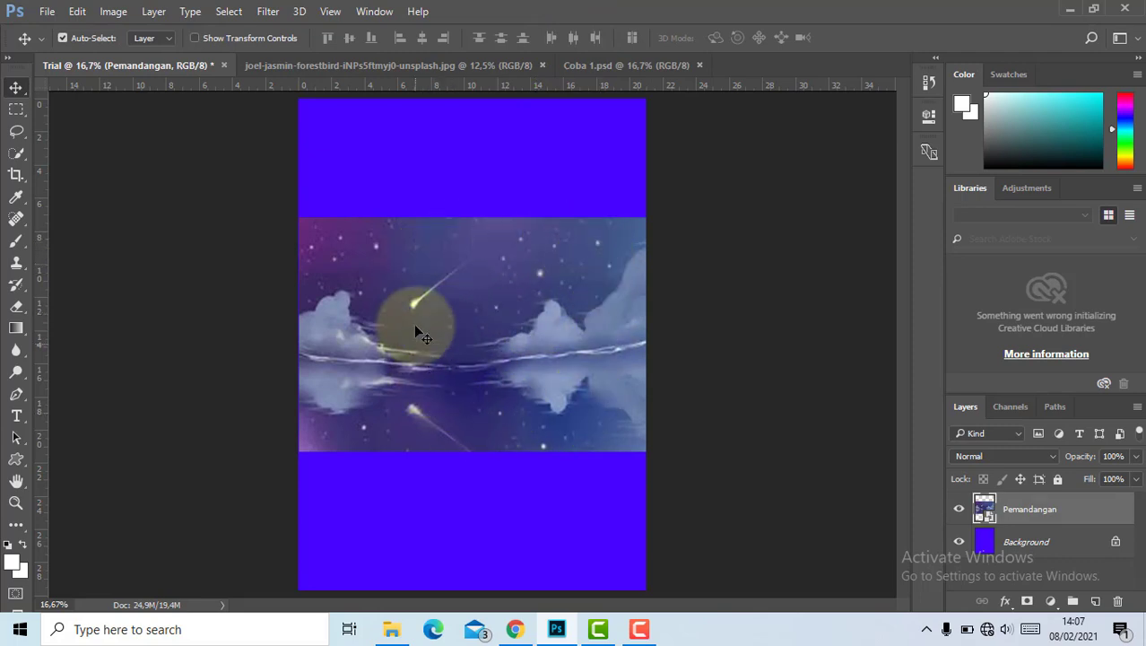
left_click(391, 630)
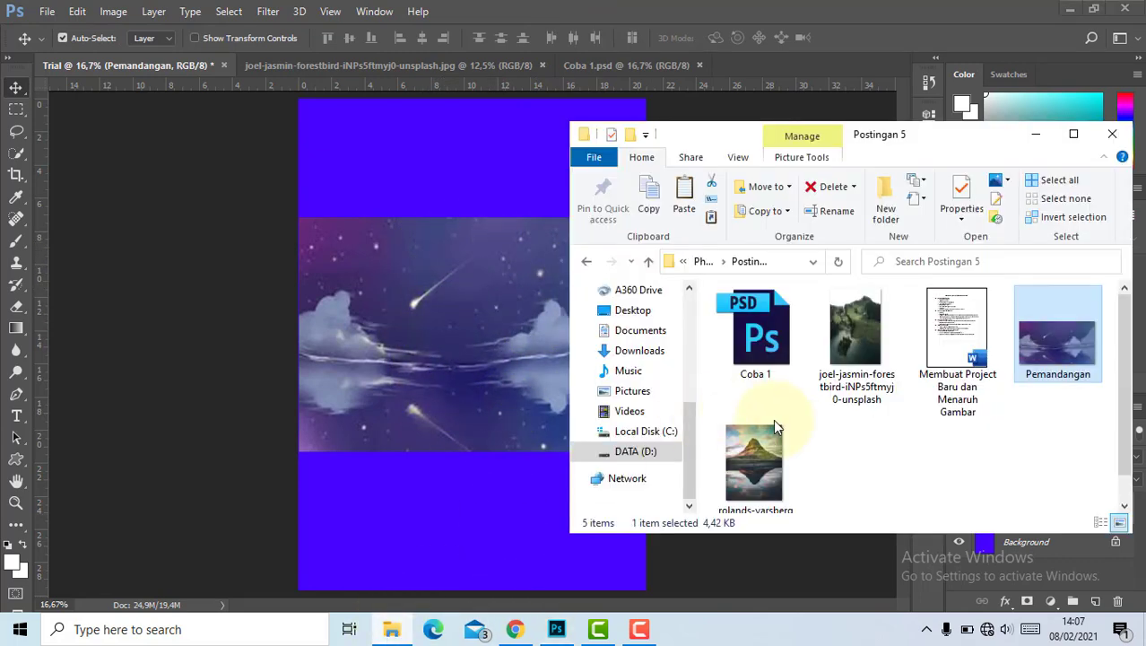
scroll(773, 419, "down", 1)
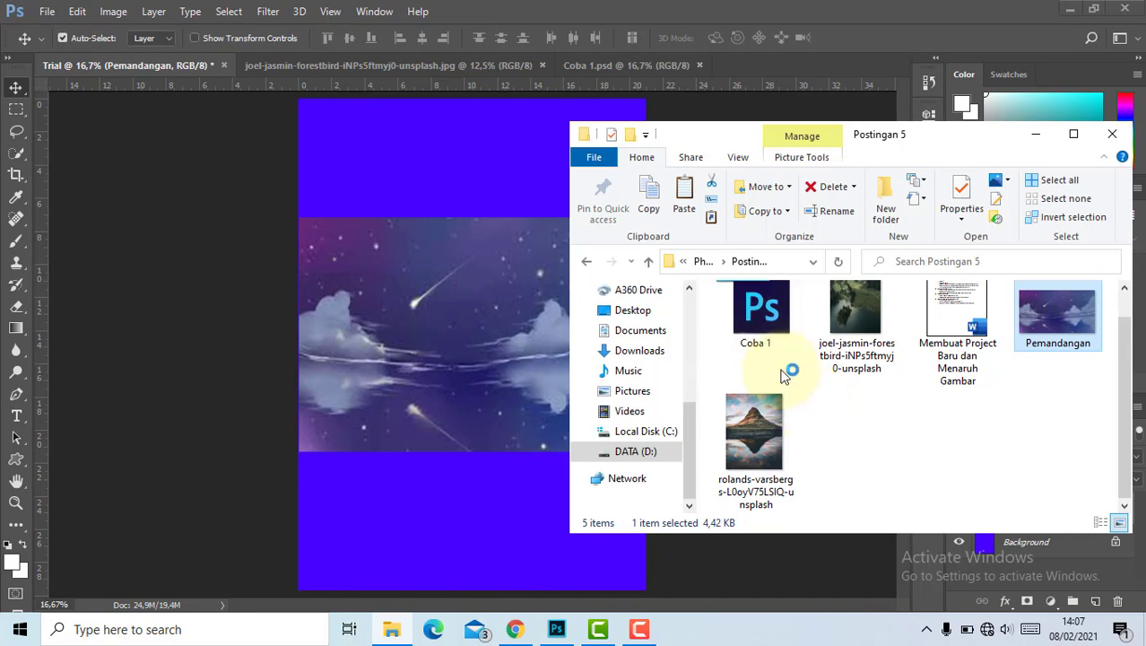
scroll(864, 335, "up", 1)
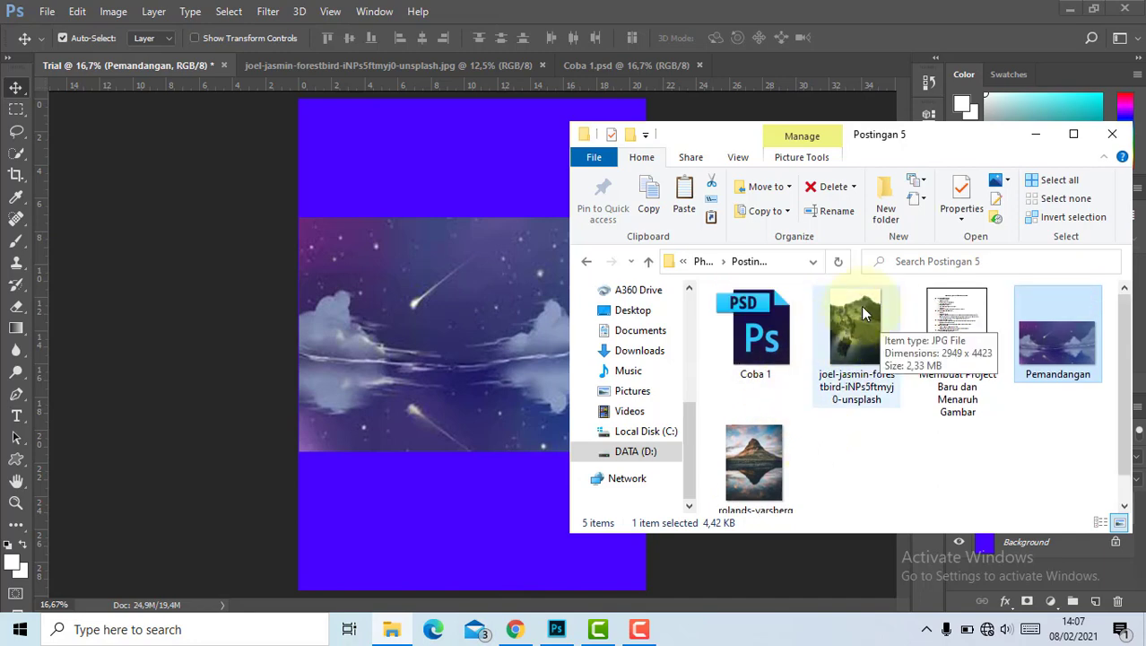
left_click(1036, 134)
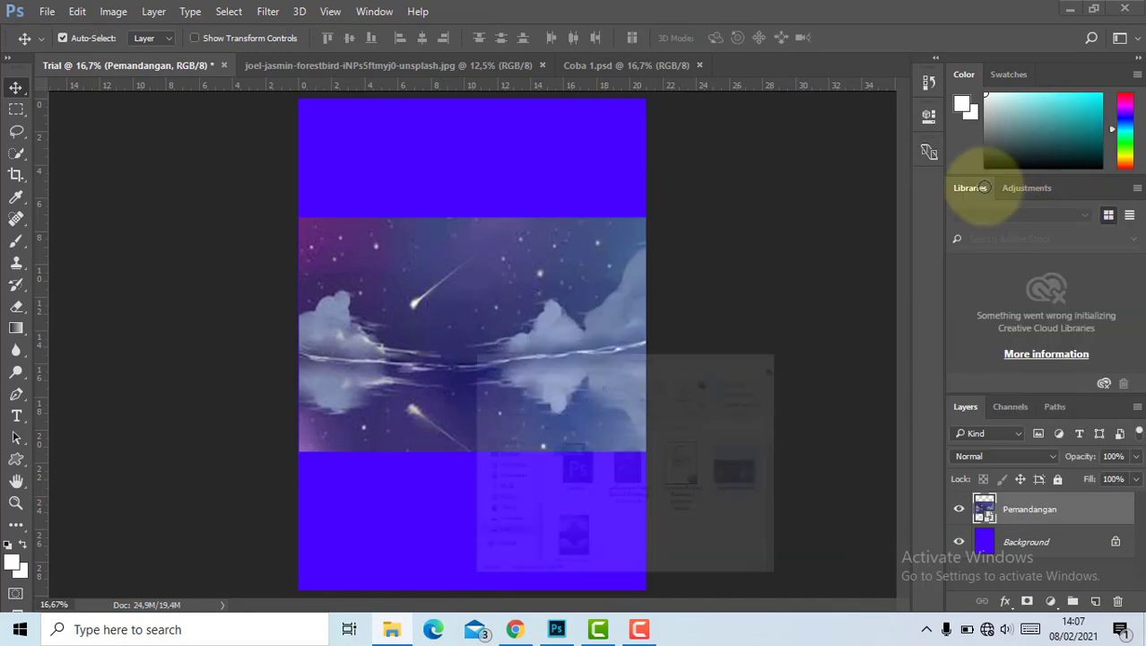
Step: Move the Pemandangan image slightly to the left with the Move tool so it overhangs the canvas's left edge
left_click_drag(603, 255, 543, 310)
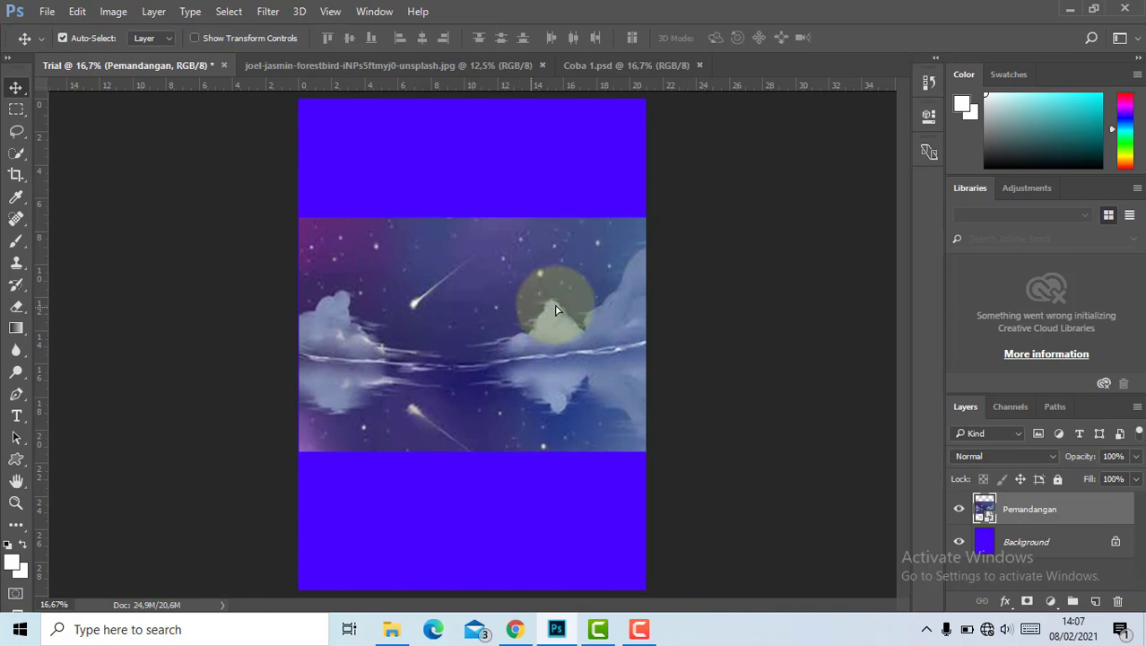
mouse_move(547, 305)
left_mouse_down()
mouse_move(562, 300)
mouse_move(511, 311)
mouse_move(516, 260)
mouse_move(530, 251)
mouse_move(533, 308)
left_mouse_up()
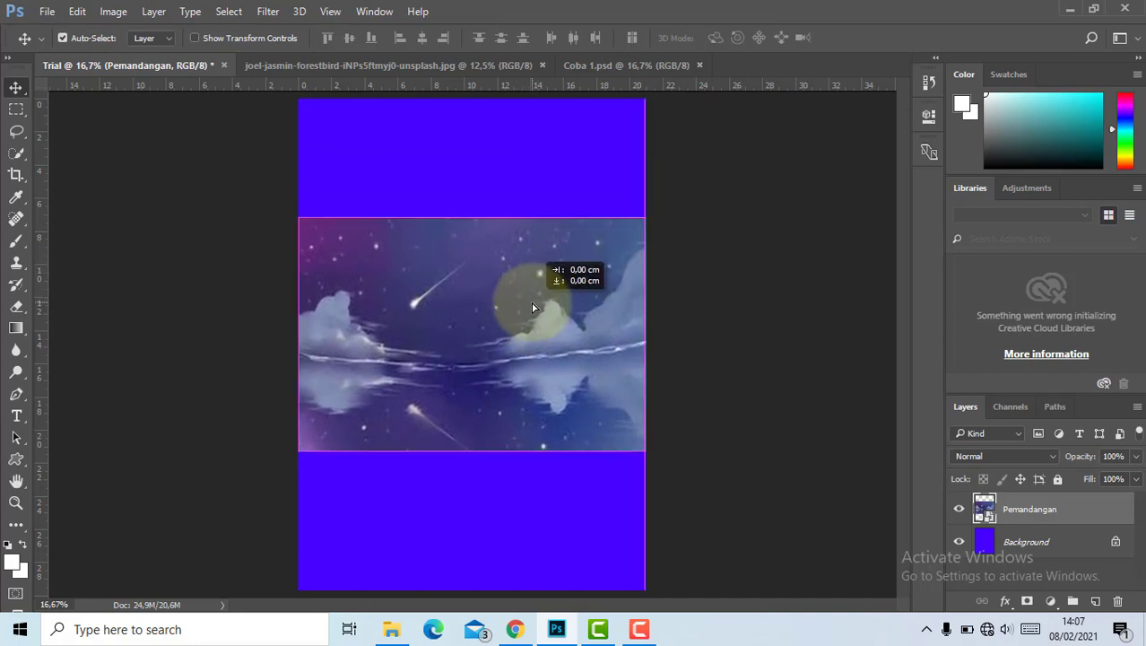
left_click_drag(533, 305, 532, 305)
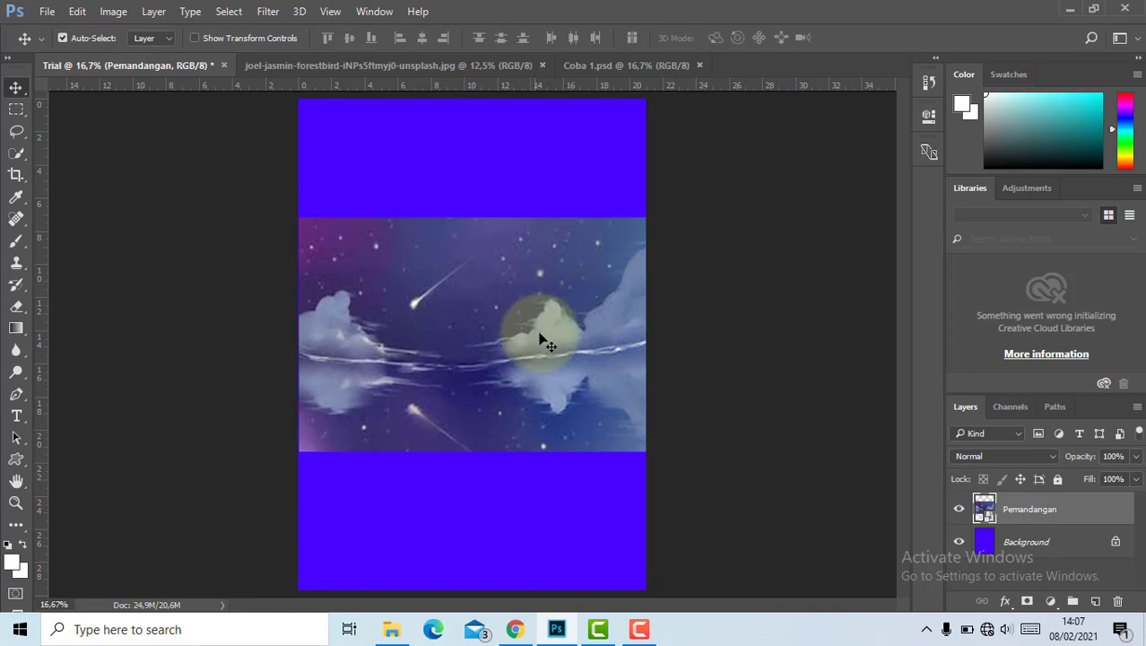
mouse_move(542, 353)
left_mouse_down()
mouse_move(537, 324)
mouse_move(534, 351)
left_mouse_up()
key("ctrl")
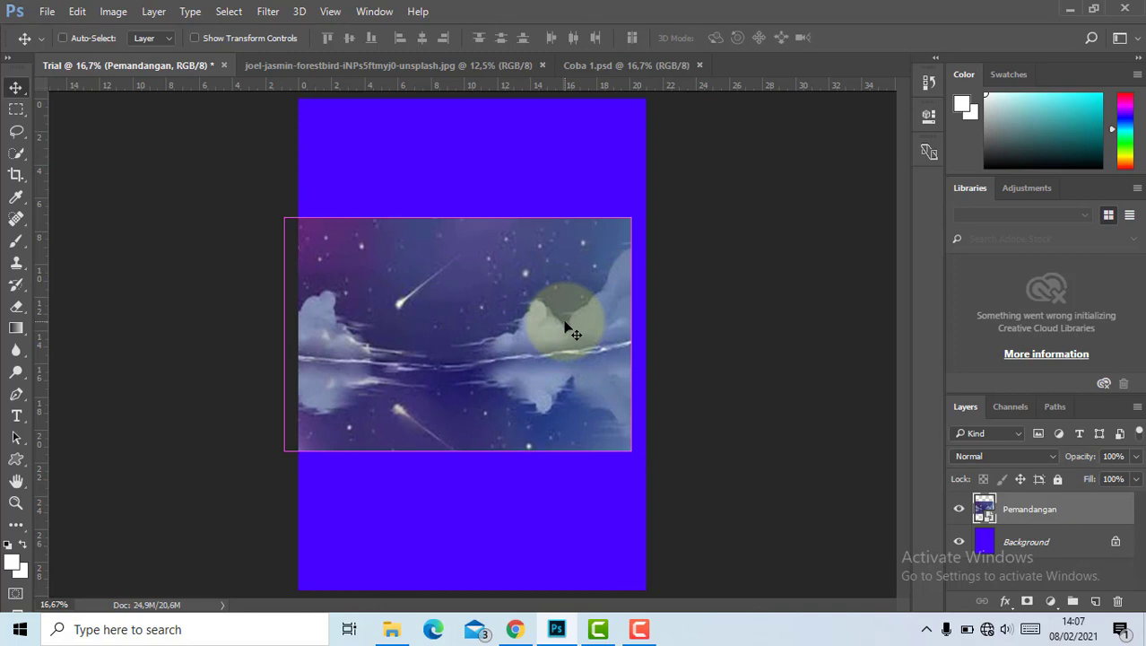
Step: Use Free Transform to shrink the Pemandangan image to about 157% wide and 186% high, and reposition it near the canvas center
key("ctrl+t")
left_click_drag(632, 218, 558, 266)
left_click_drag(461, 350, 500, 350)
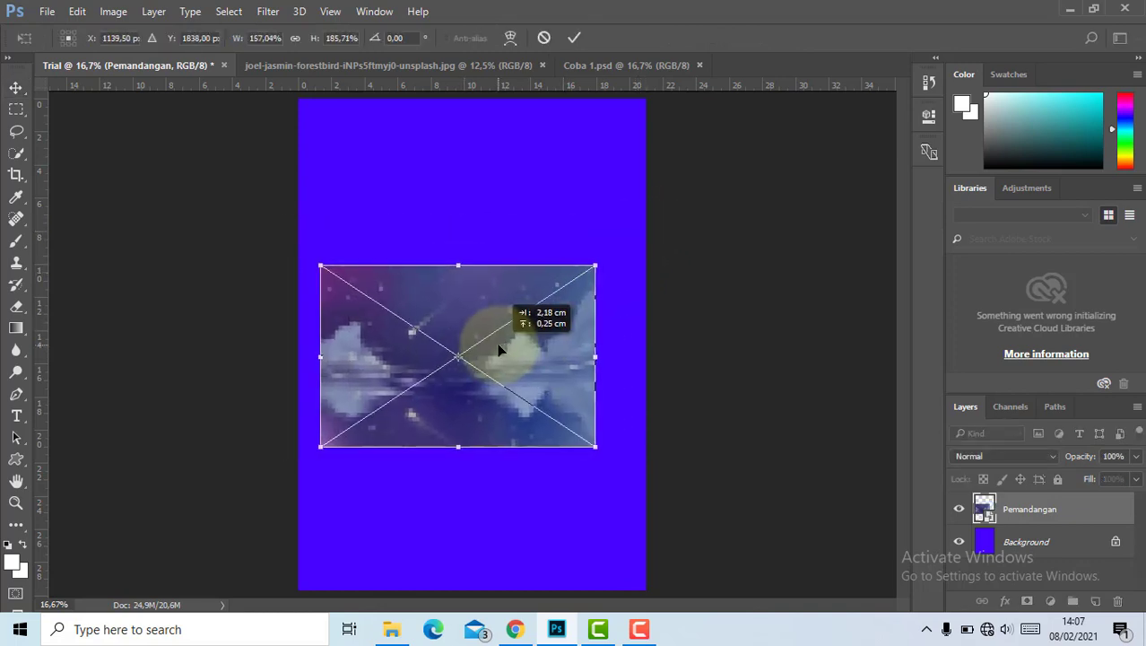
left_click(574, 37)
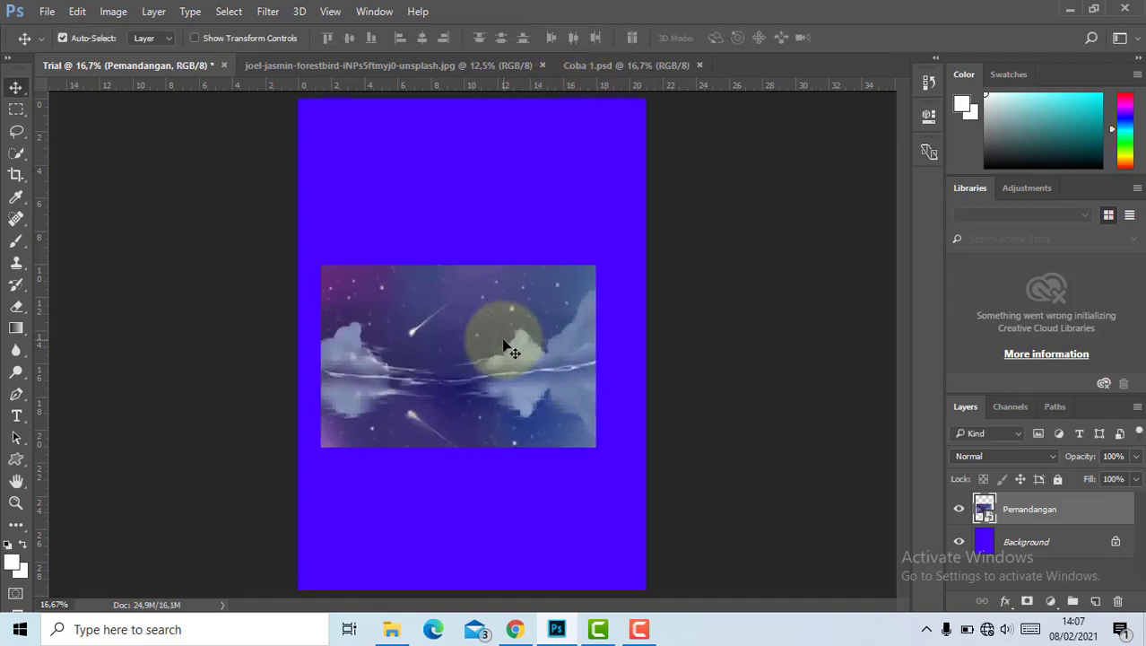
mouse_move(494, 359)
left_mouse_down()
mouse_move(505, 302)
mouse_move(511, 356)
mouse_move(512, 340)
mouse_move(525, 342)
mouse_move(504, 346)
left_mouse_up()
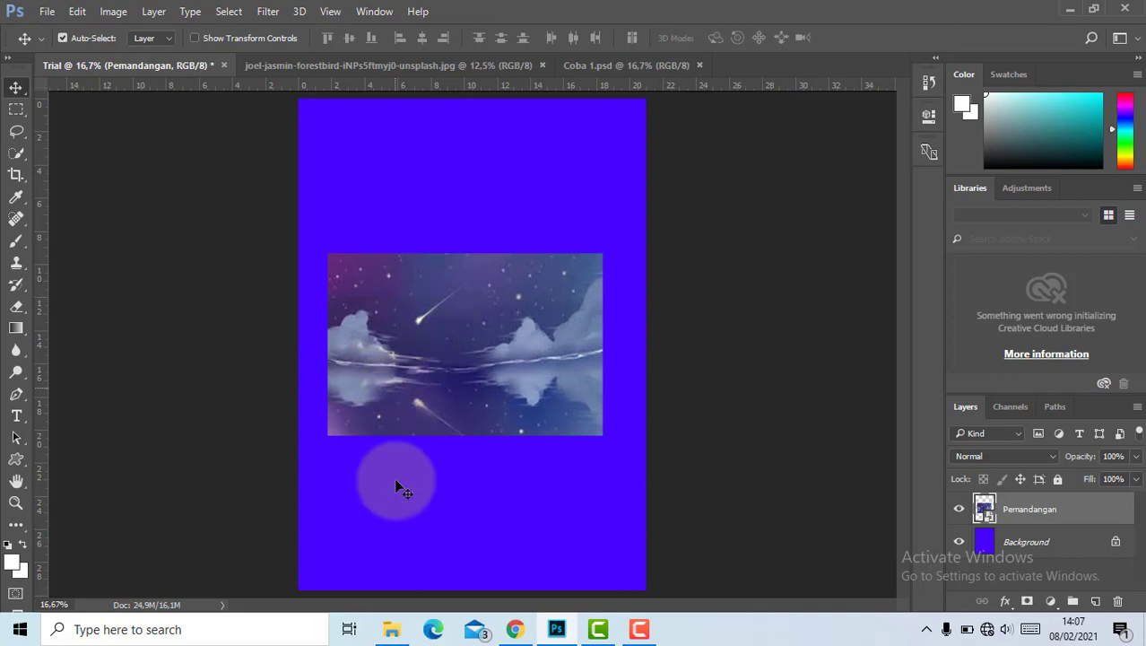
Step: Review the view display options and center the Pemandangan image horizontally on the canvas with the Move tool
left_click(322, 12)
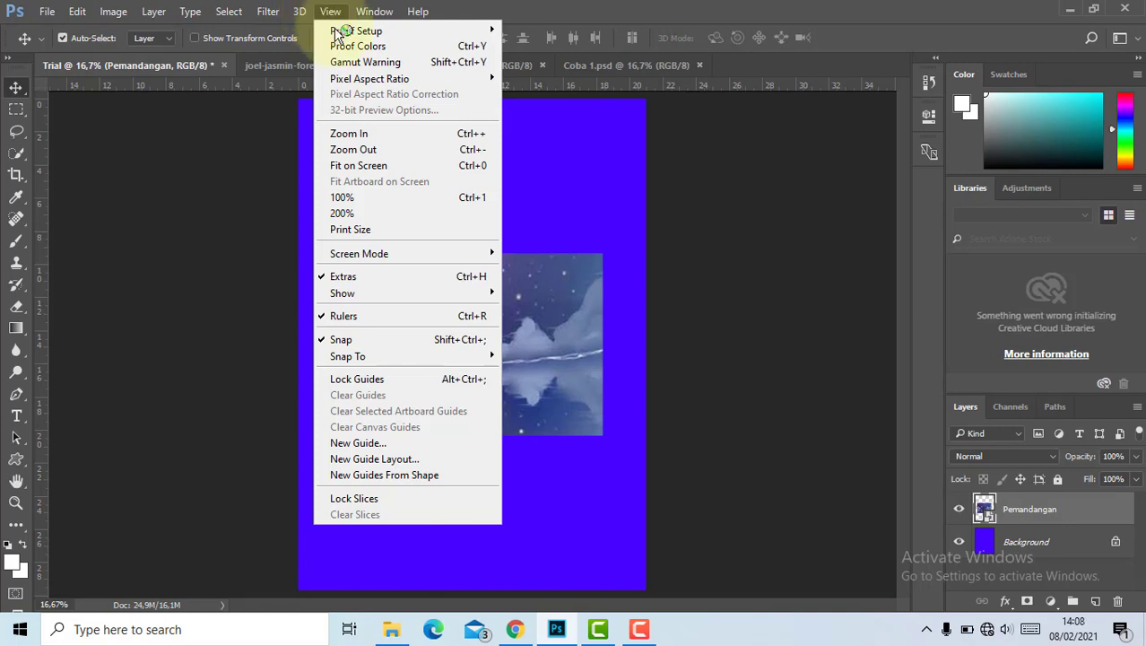
left_click(397, 293)
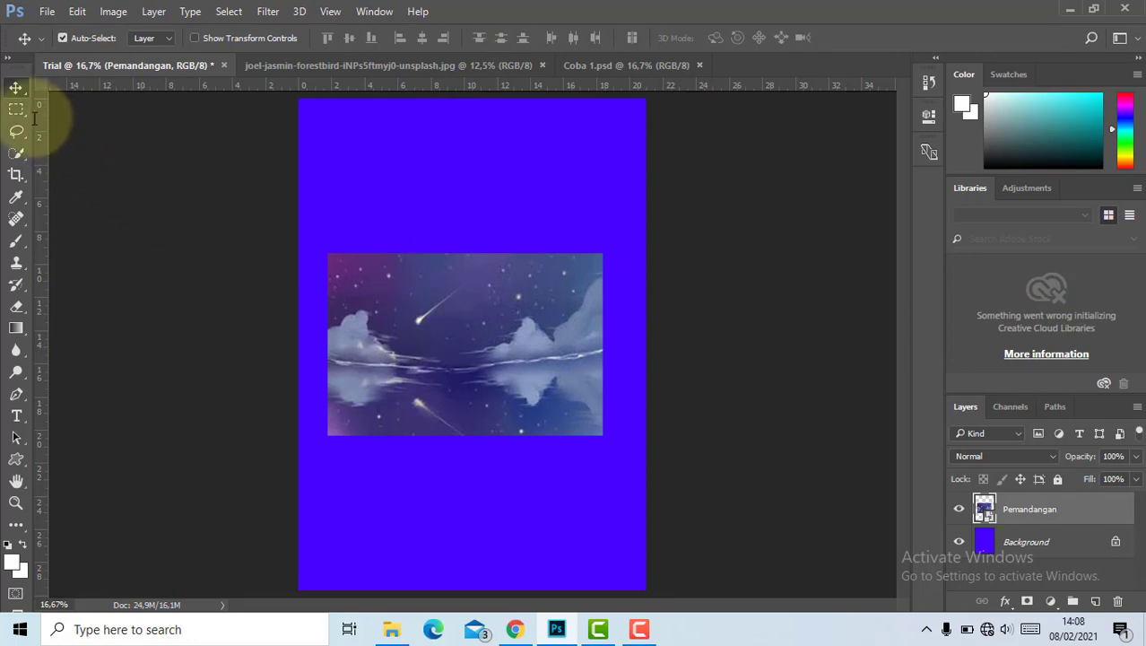
left_click(15, 87)
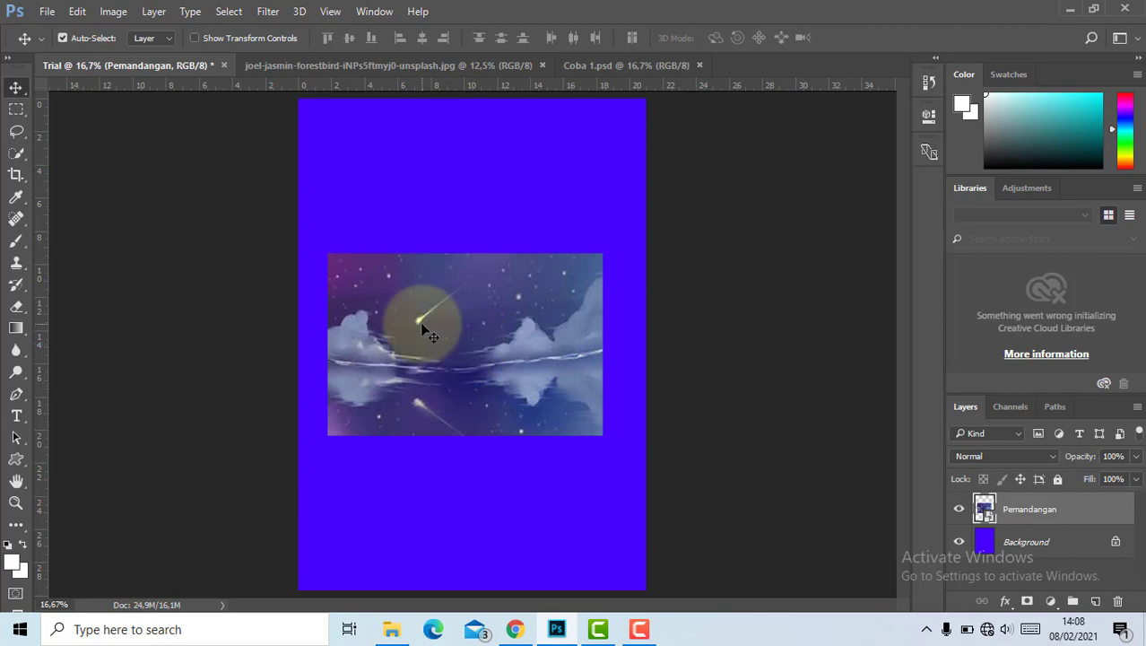
left_click_drag(420, 321, 431, 328)
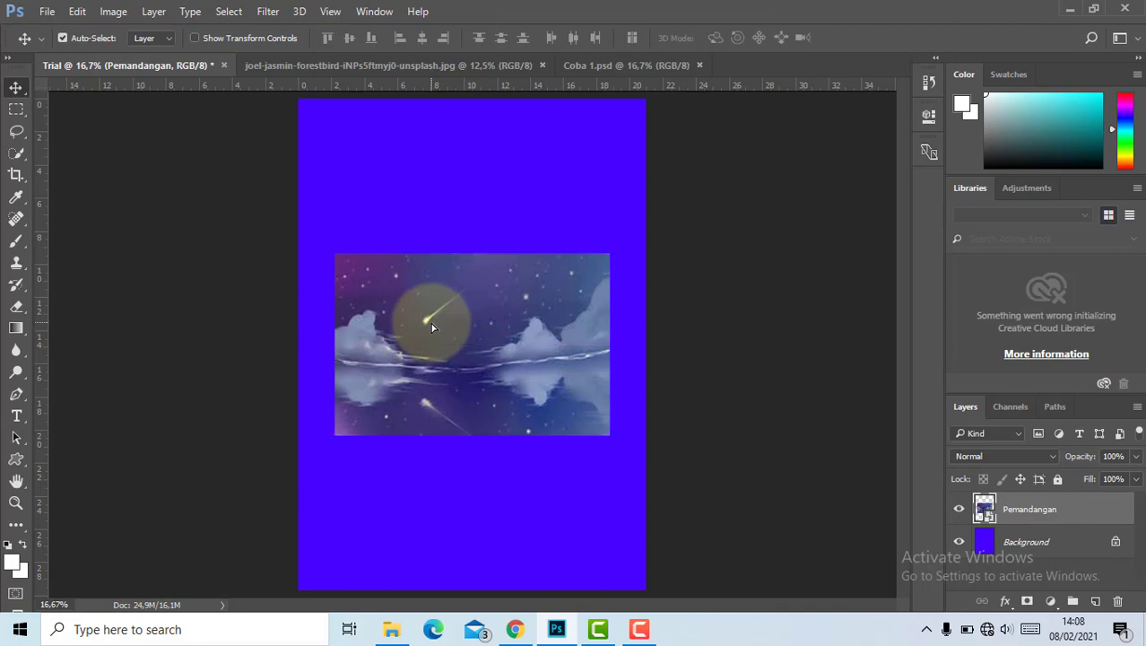
Step: Switch through the open mountain lake photo and Coba 1.psd, return to Trial, and move Trial to the end of the document order
left_click(313, 64)
left_click(603, 70)
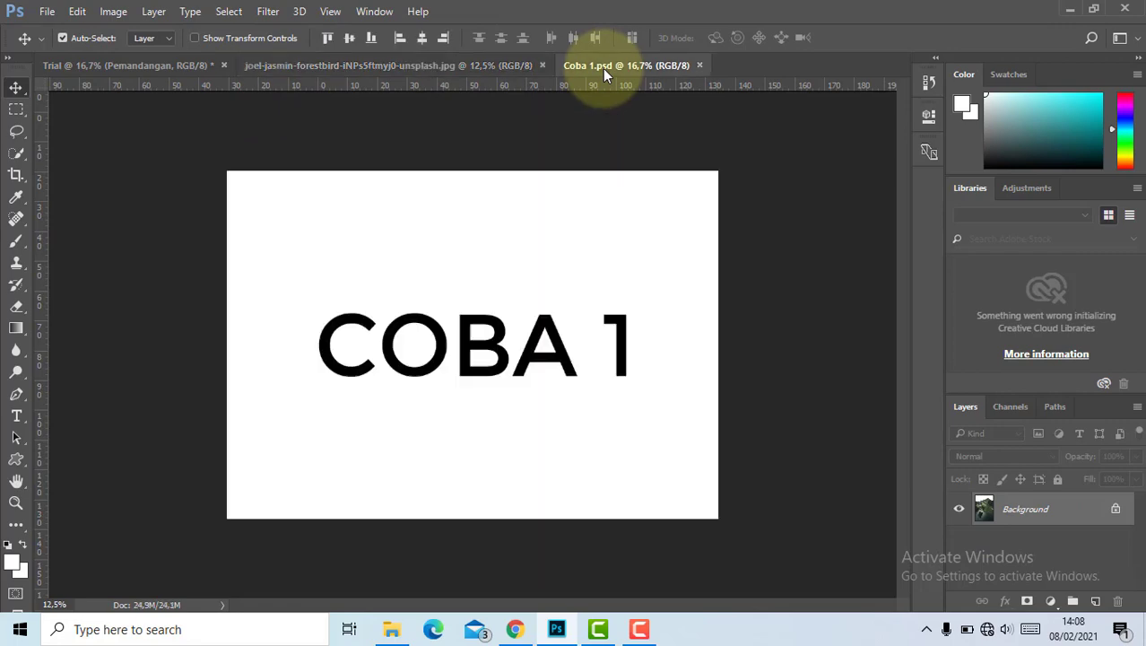
left_click(336, 60)
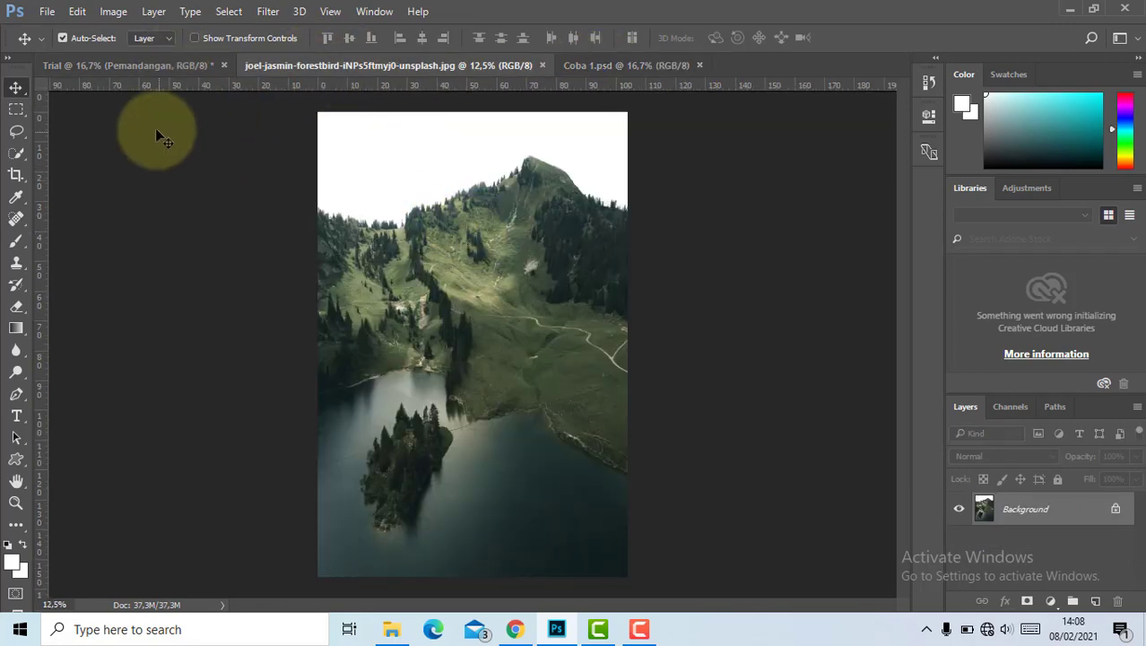
left_click(179, 64)
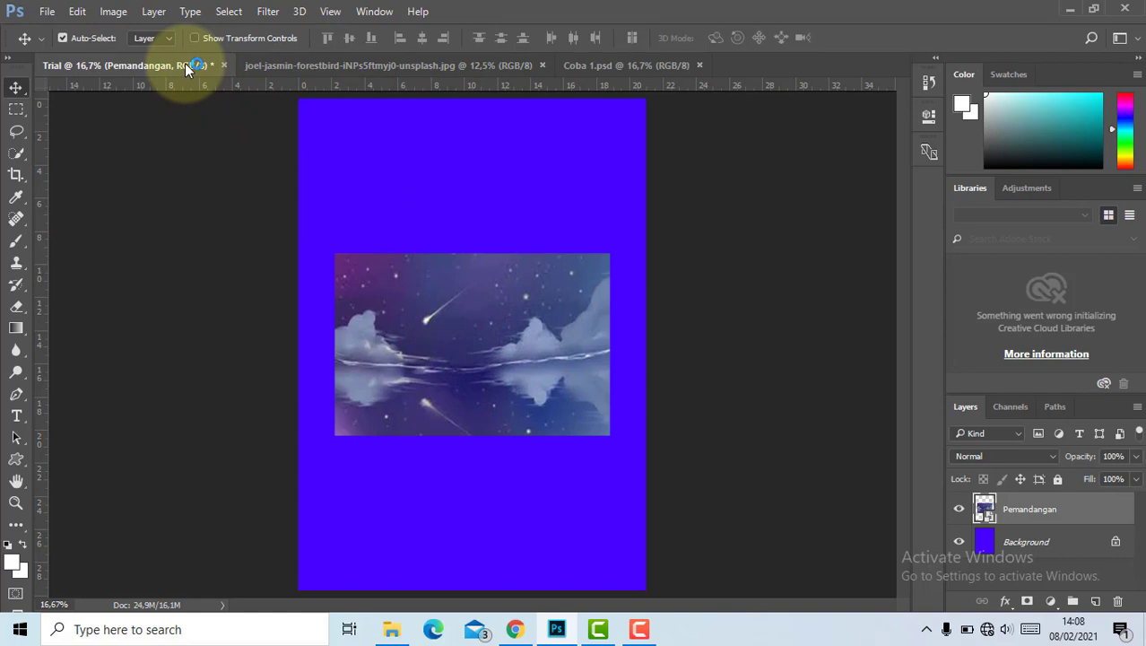
mouse_move(185, 63)
left_mouse_down()
mouse_move(193, 98)
mouse_move(179, 78)
mouse_move(248, 151)
mouse_move(358, 141)
mouse_move(400, 69)
mouse_move(397, 92)
mouse_move(202, 65)
left_mouse_up()
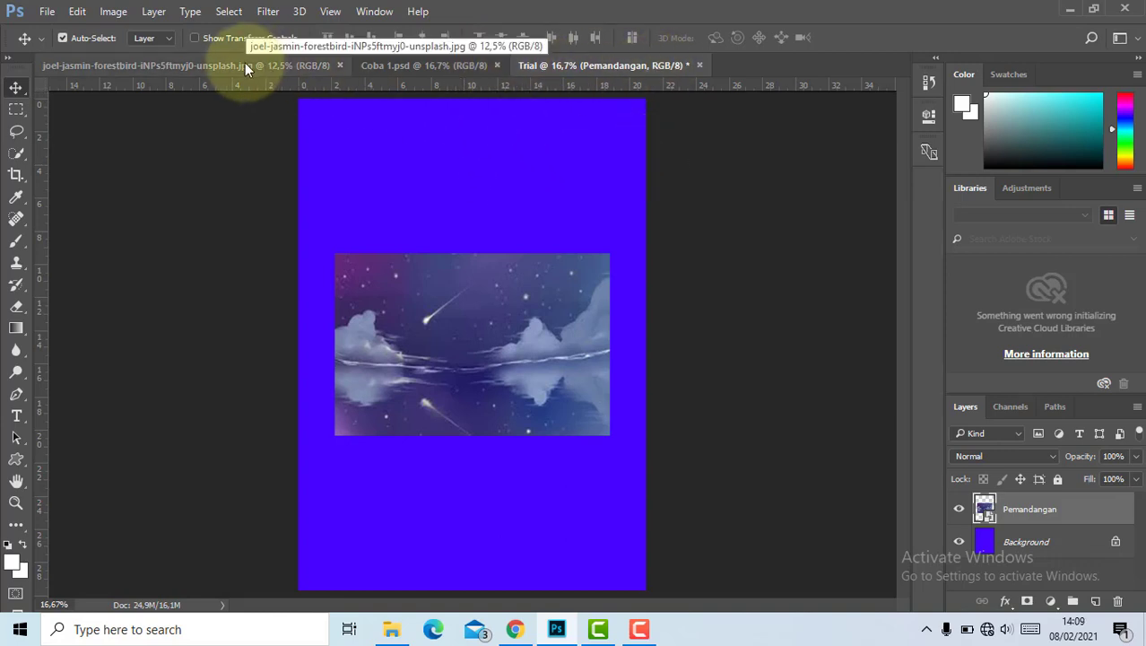
Step: Float the mountain lake photo in its own window above Trial, and dock it back as the last document
left_click_drag(244, 63, 247, 96)
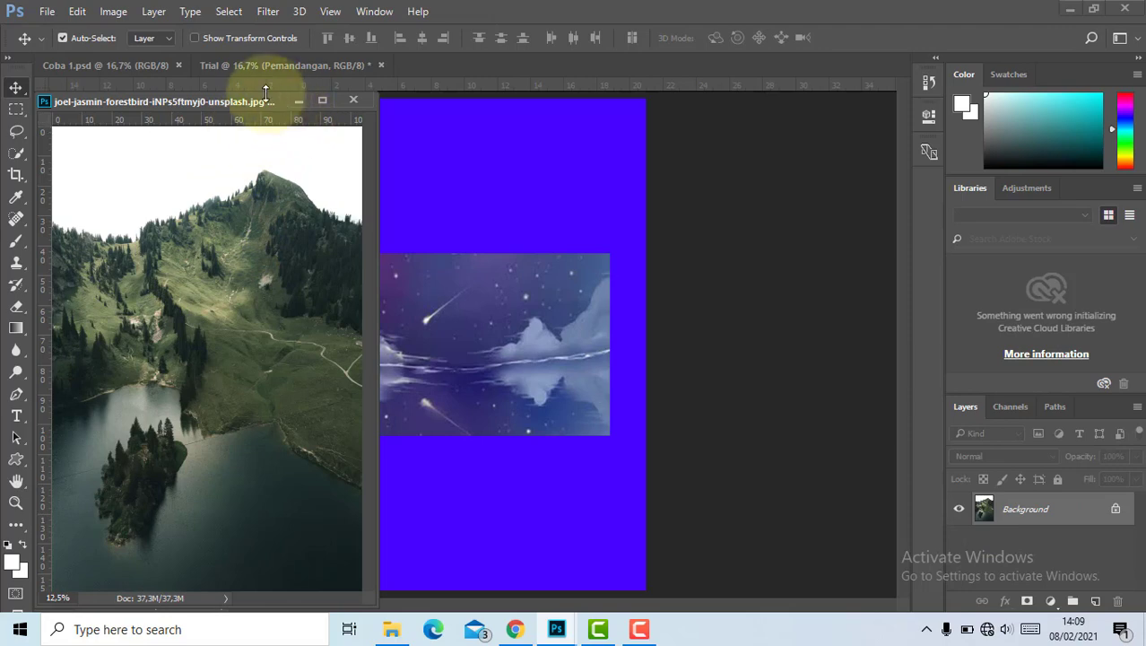
mouse_move(208, 105)
left_mouse_down()
mouse_move(232, 103)
mouse_move(183, 84)
mouse_move(200, 87)
left_mouse_up()
left_click(582, 184)
left_click(428, 141)
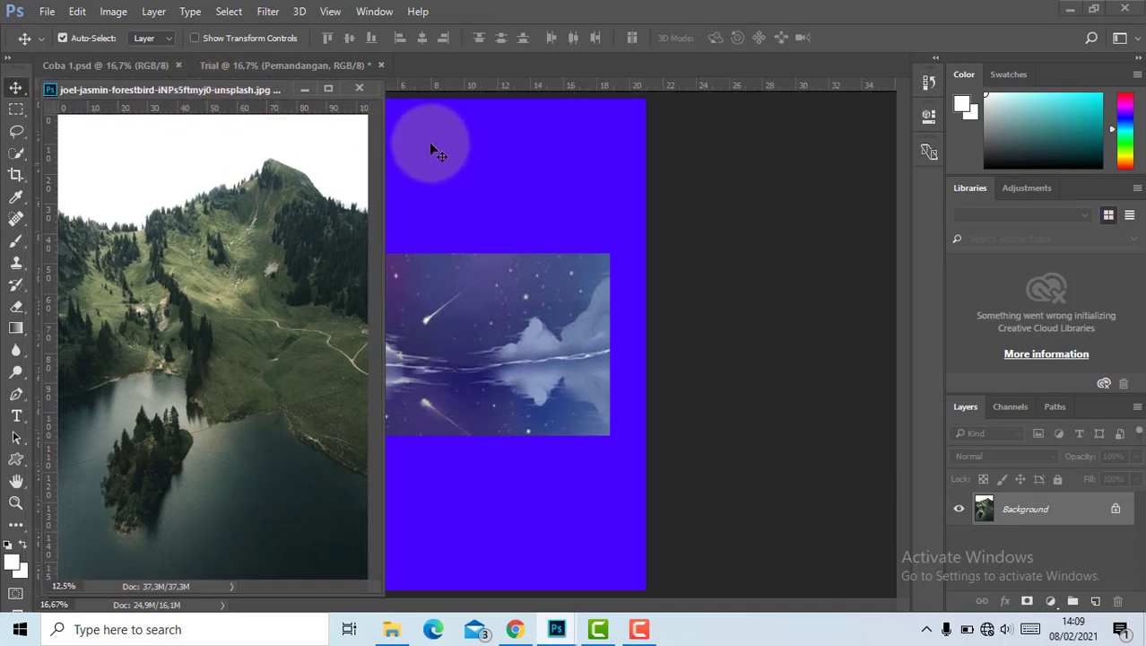
left_click(242, 90)
left_click(573, 227)
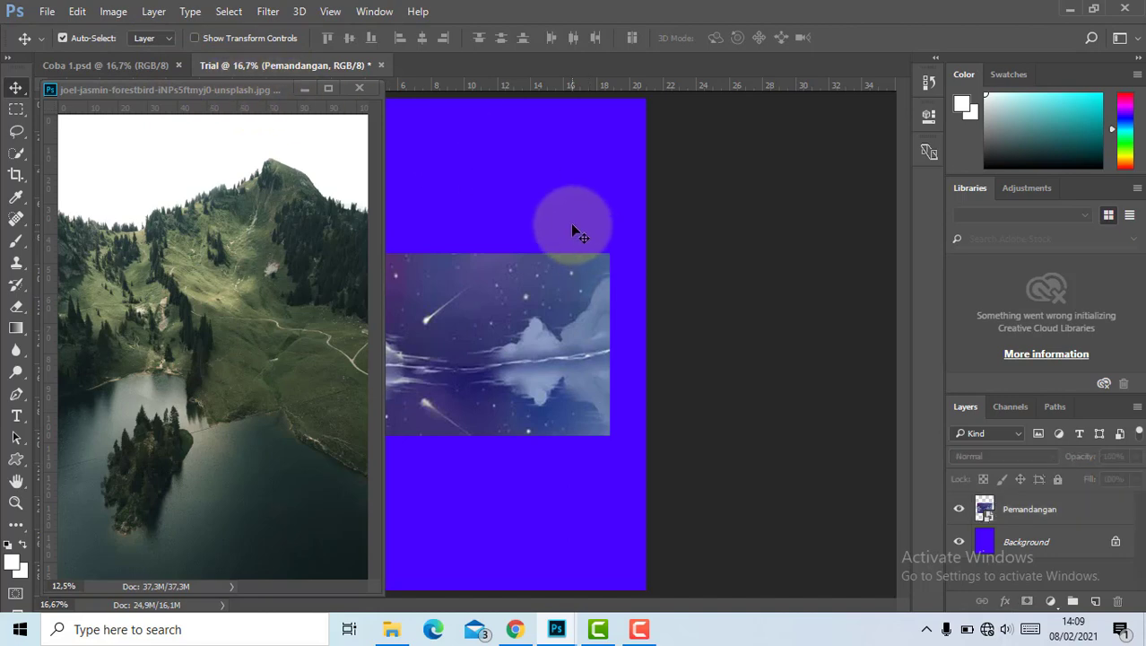
left_click(247, 117)
left_click_drag(244, 91, 418, 79)
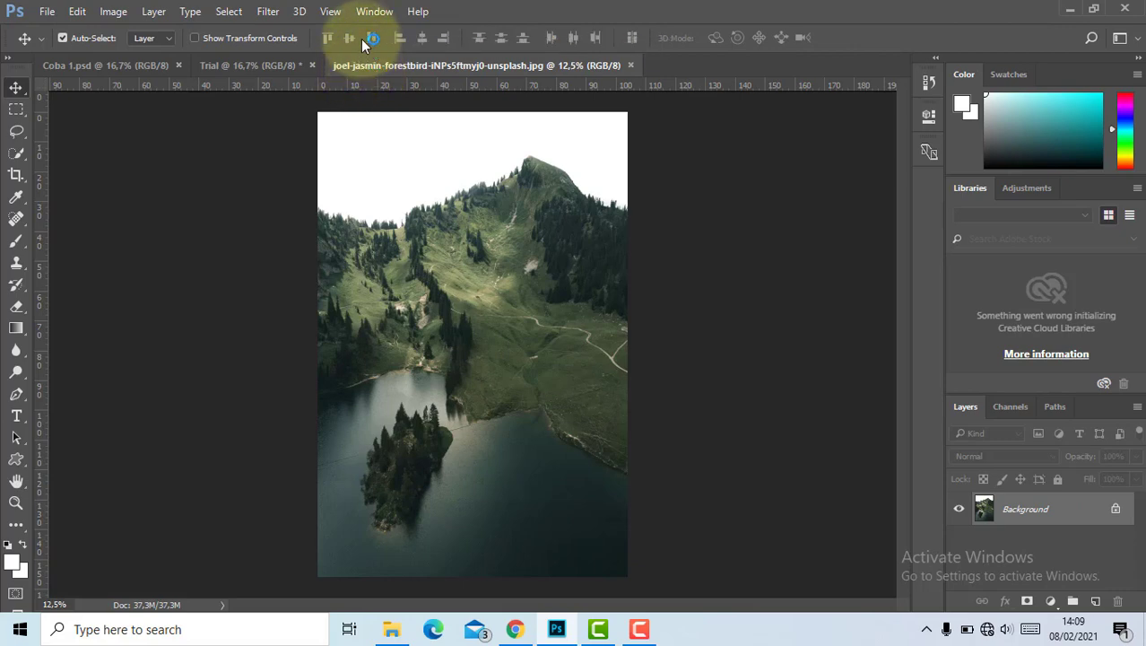
Step: Arrange the three open documents in the 3-up Horizontal layout and view the contents of each one
left_click(371, 10)
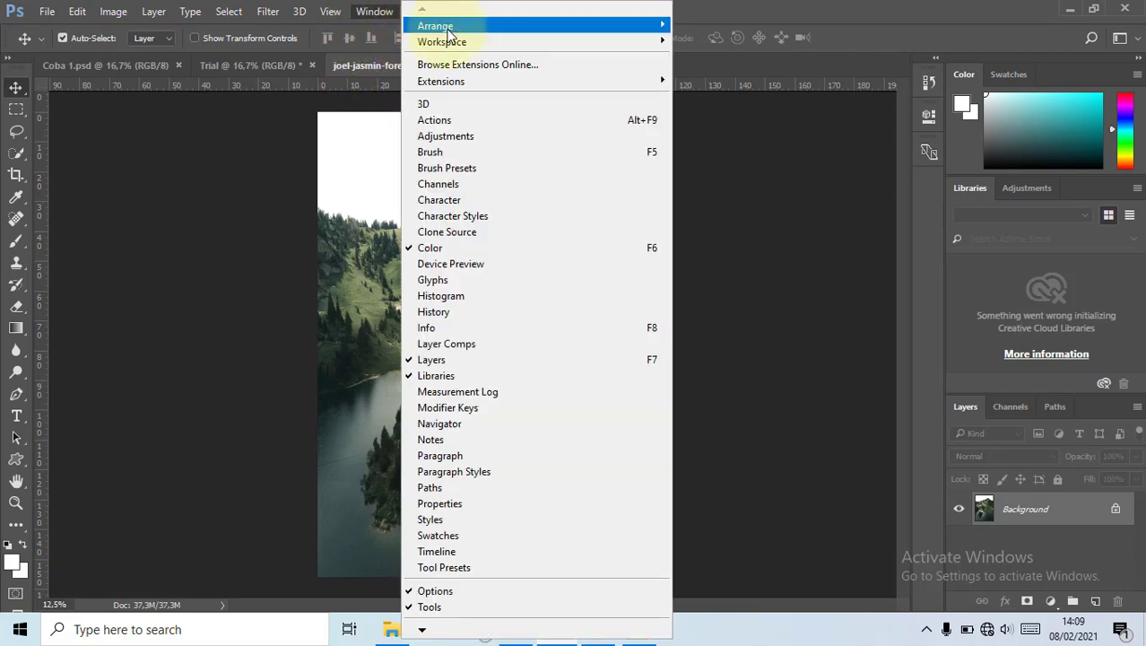
mouse_move(484, 25)
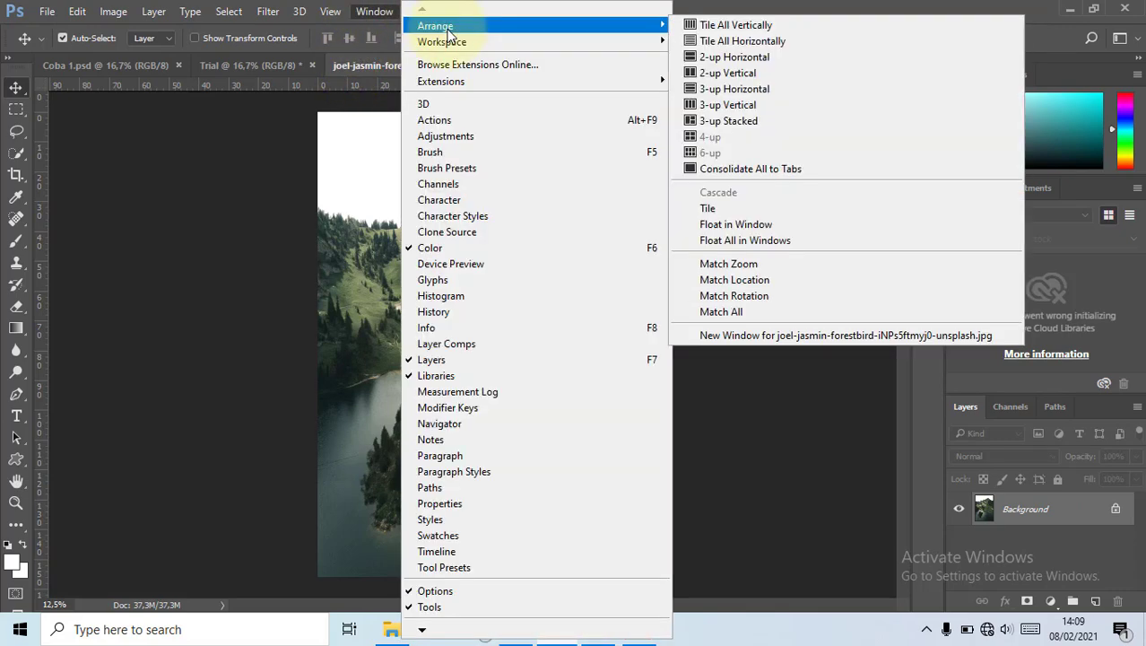
left_click(741, 25)
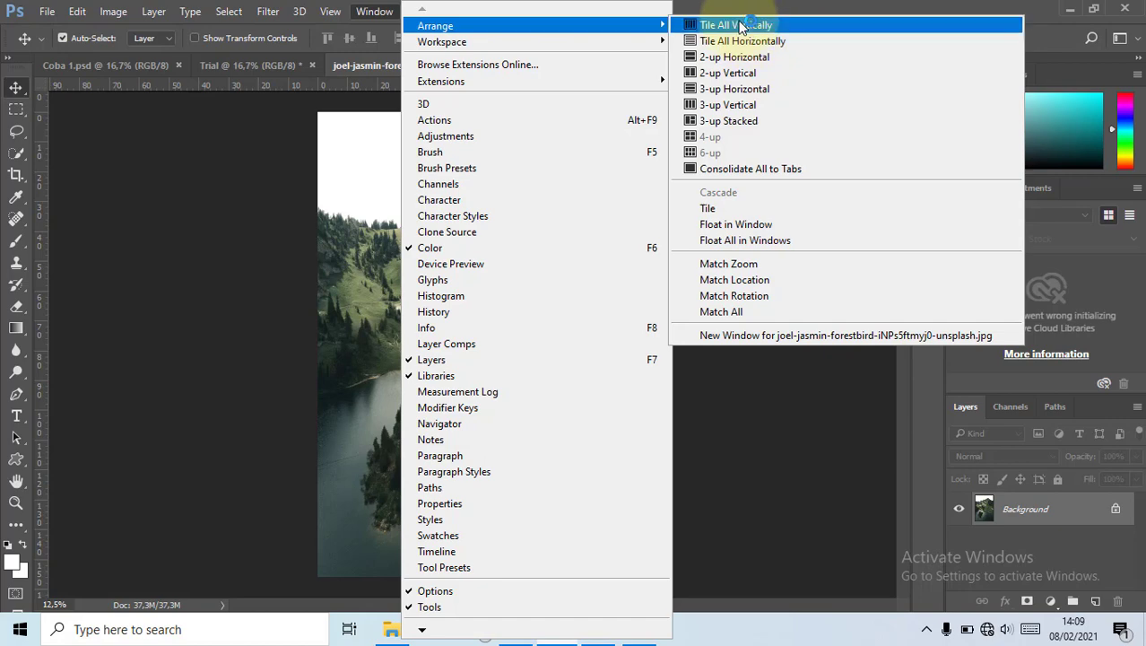
left_click(756, 88)
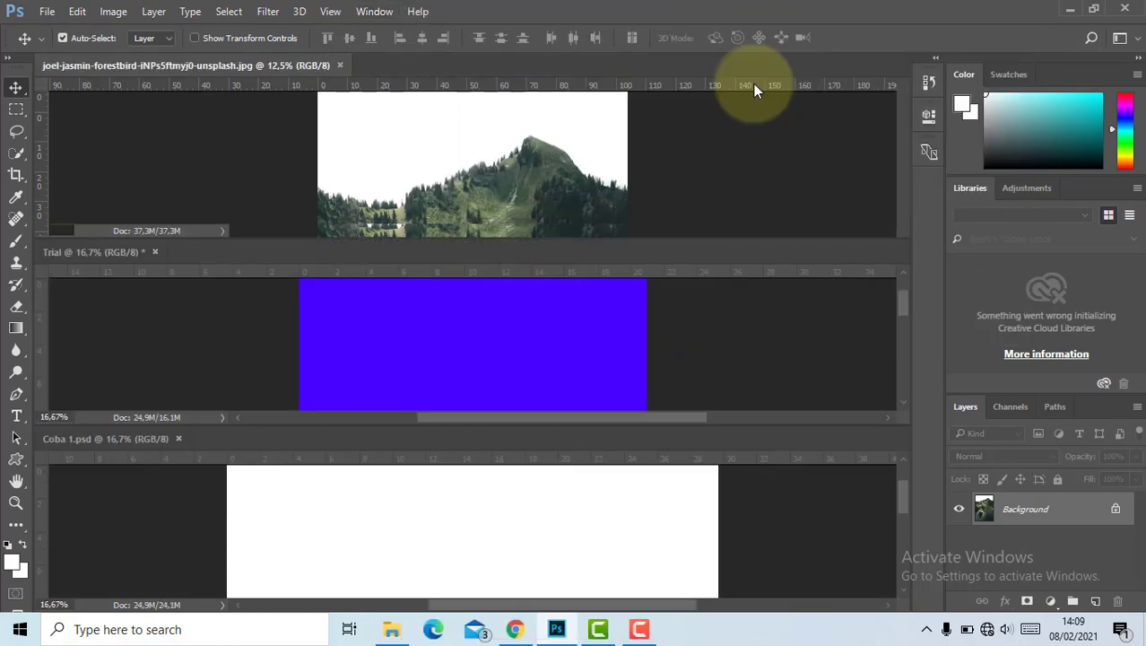
scroll(372, 166, "down", 5)
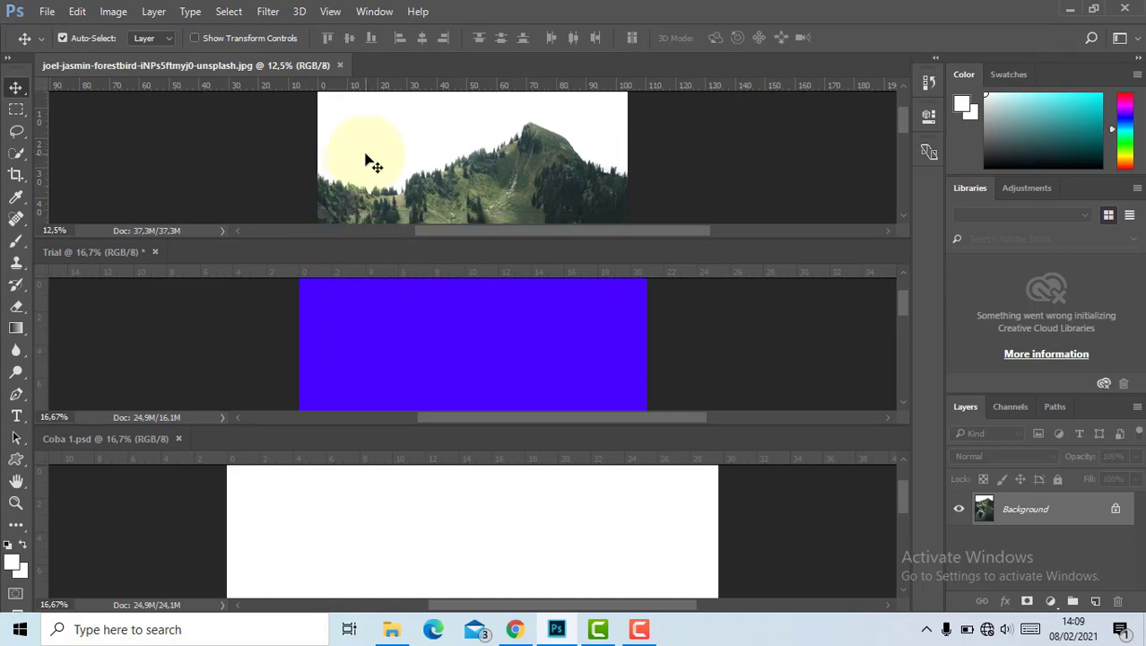
scroll(456, 215, "down", 3)
scroll(472, 337, "down", 5)
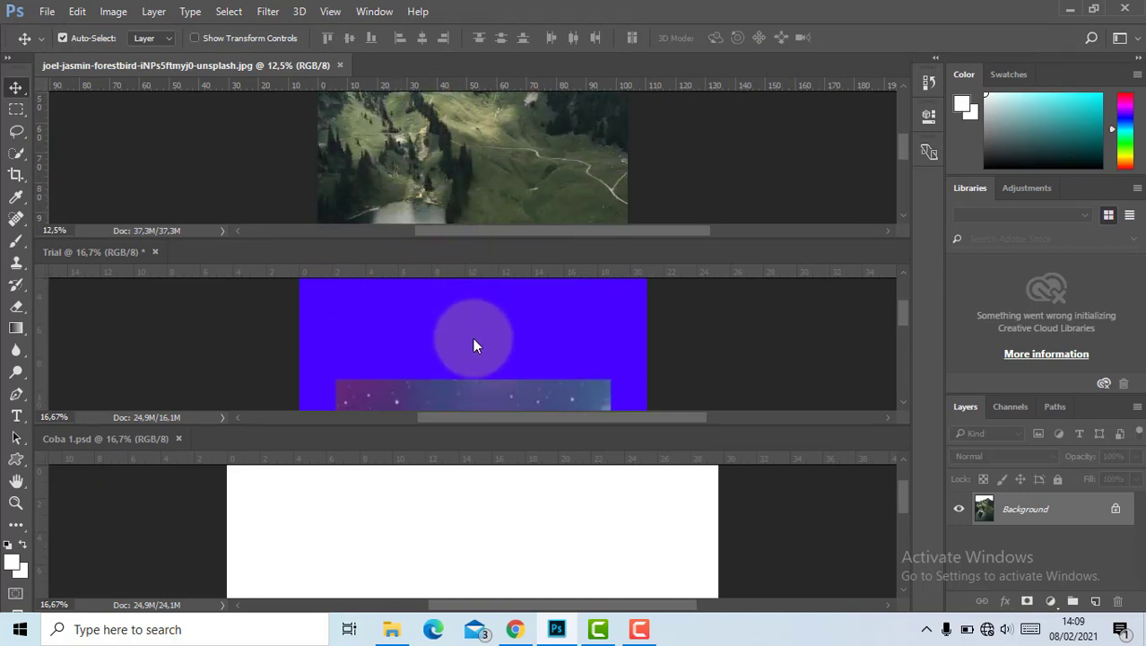
scroll(523, 528, "down", 3)
scroll(528, 534, "down", 3)
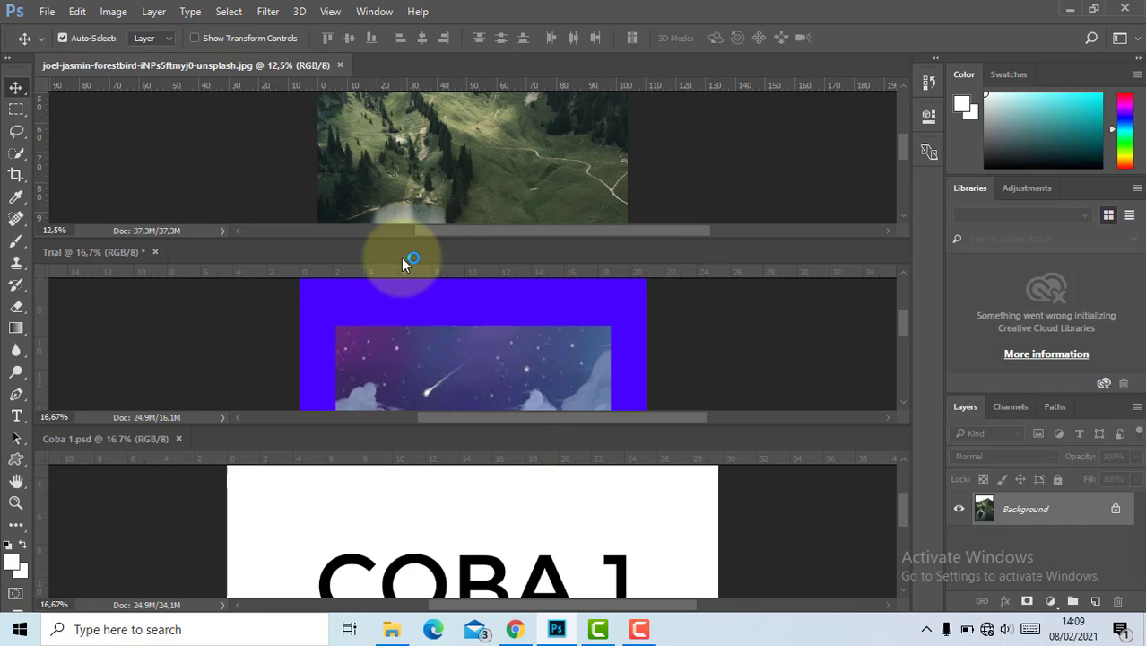
Step: Arrange the documents in the 2-up Vertical layout, showing Coba 1.psd beside Trial and making Trial active
left_click(374, 10)
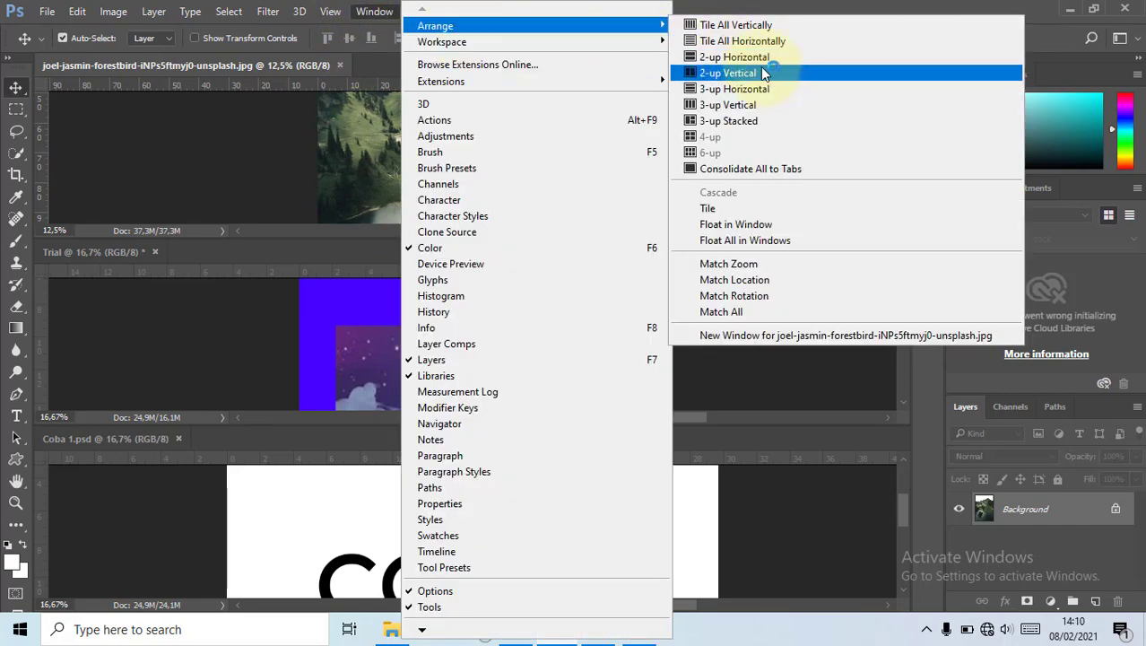
left_click(763, 73)
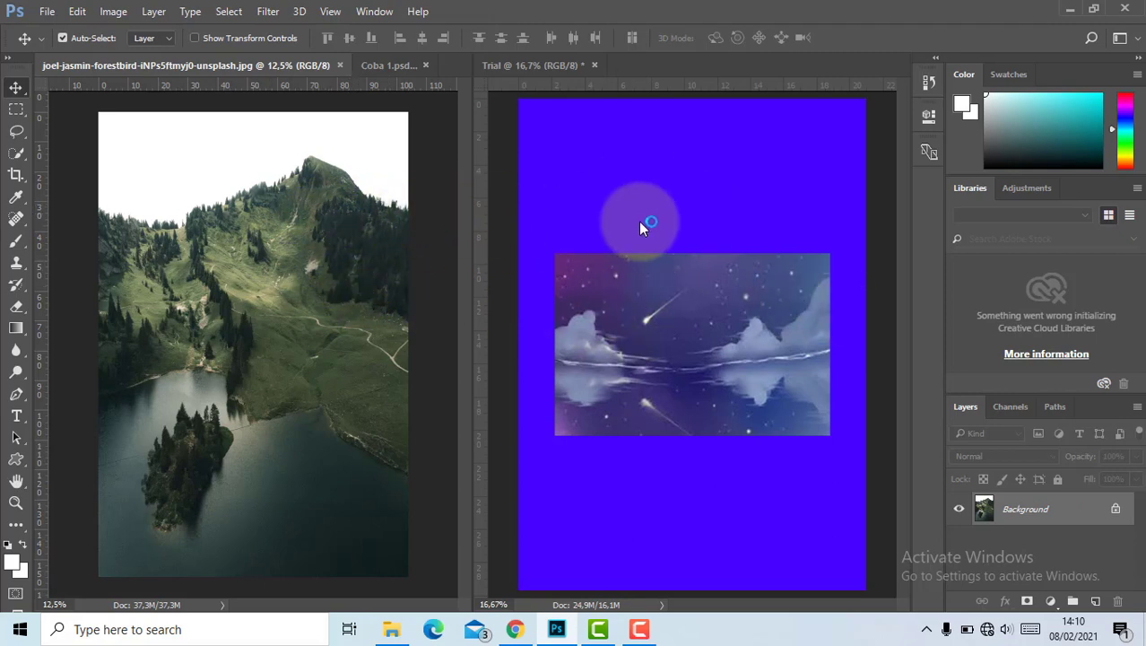
left_click(681, 288)
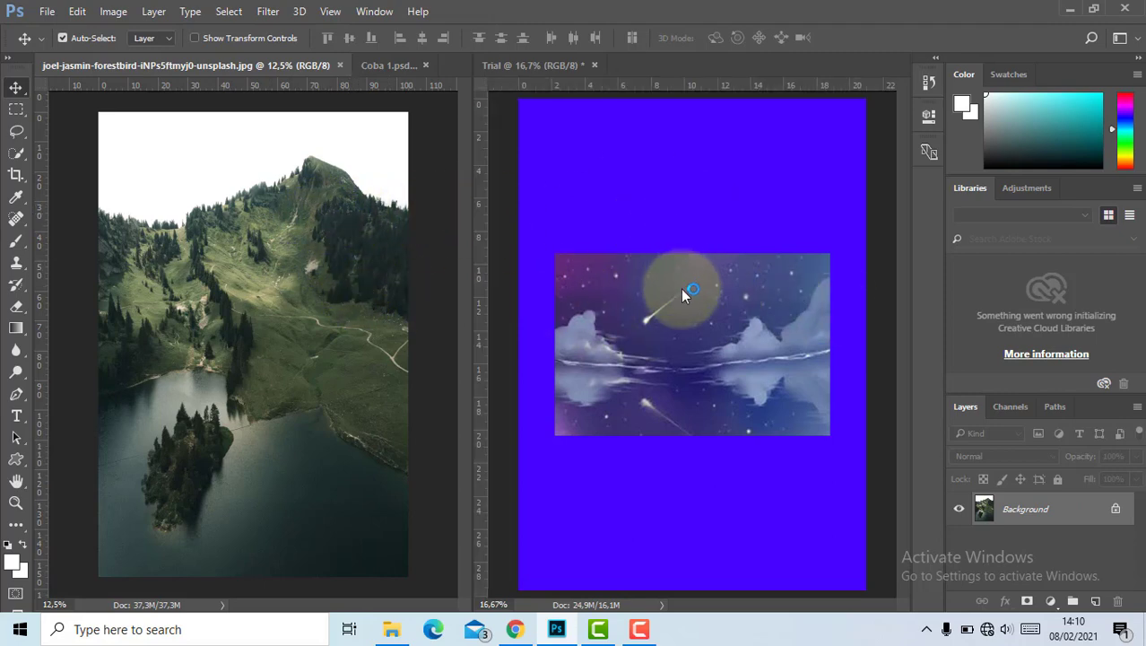
left_click(332, 282)
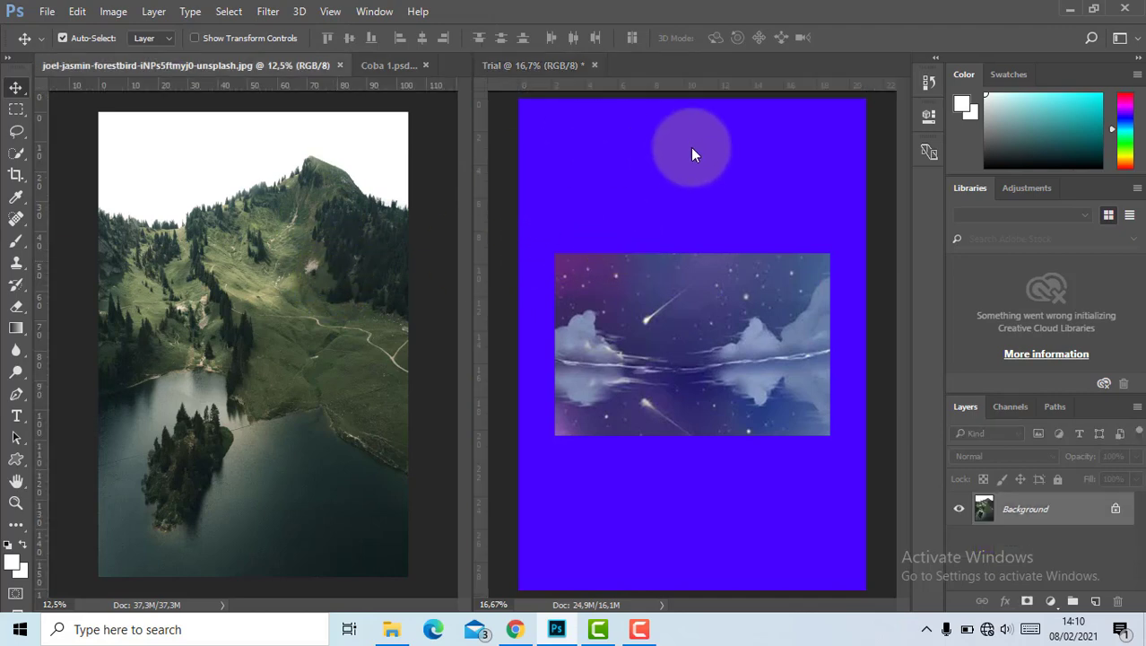
left_click(406, 67)
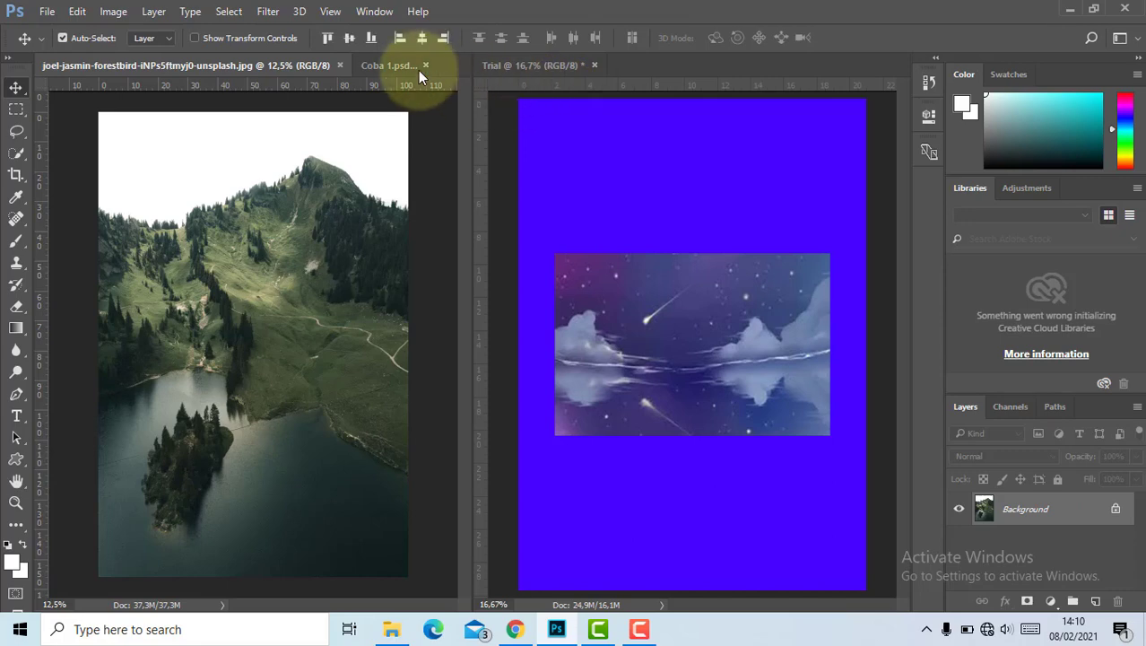
left_click(418, 70)
left_click(517, 62)
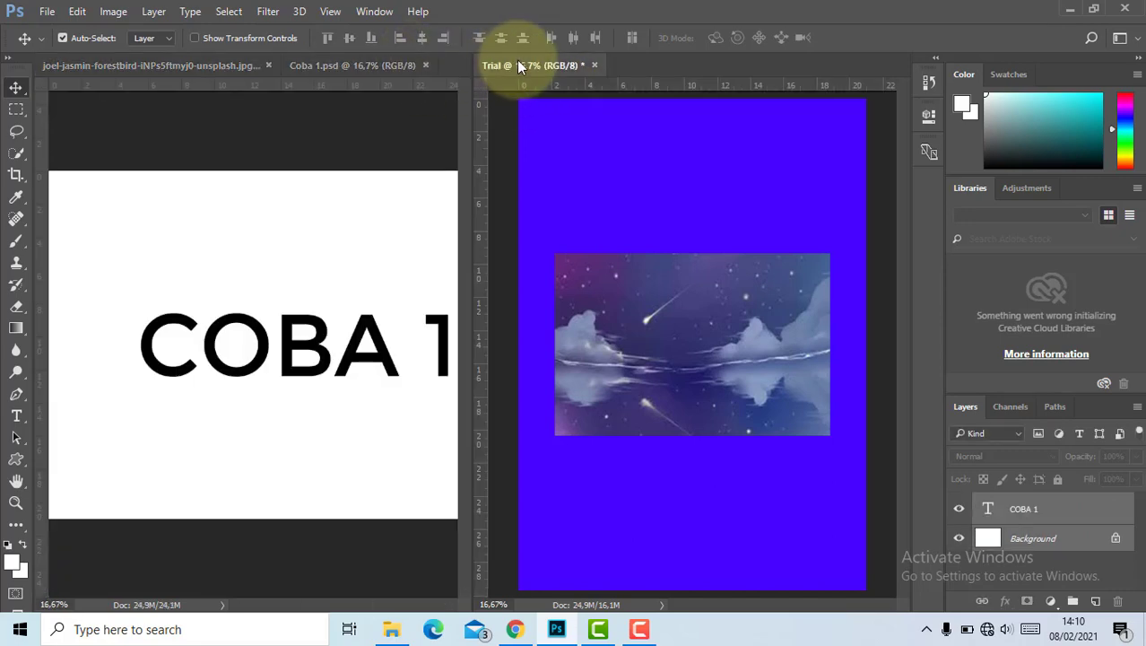
Step: Open a second window for the Trial document and close the duplicate window again
left_click(370, 11)
mouse_move(432, 33)
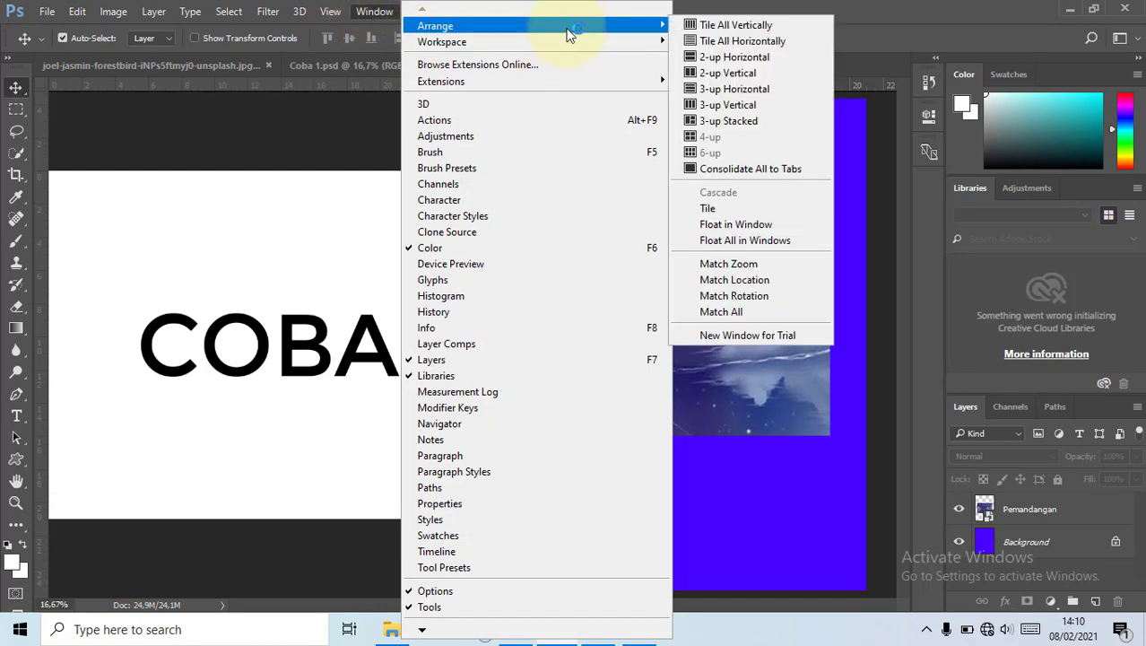
left_click(780, 337)
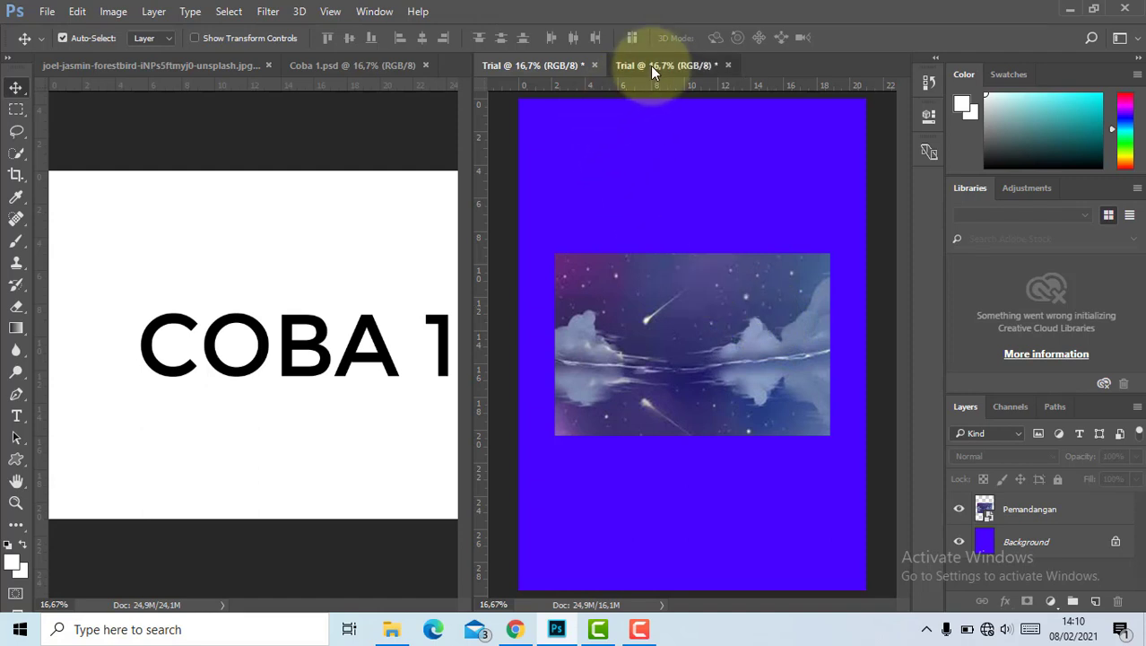
left_click(728, 68)
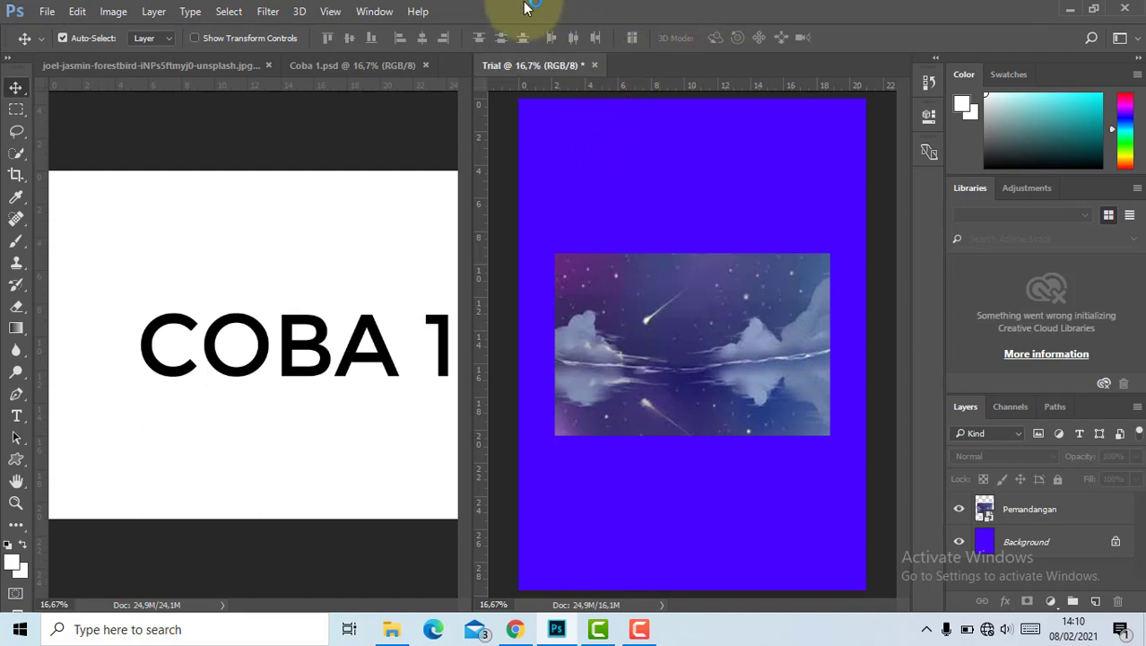
Step: Float the Trial document in its own window, and dock all documents back into a single group with Trial last
left_click(372, 11)
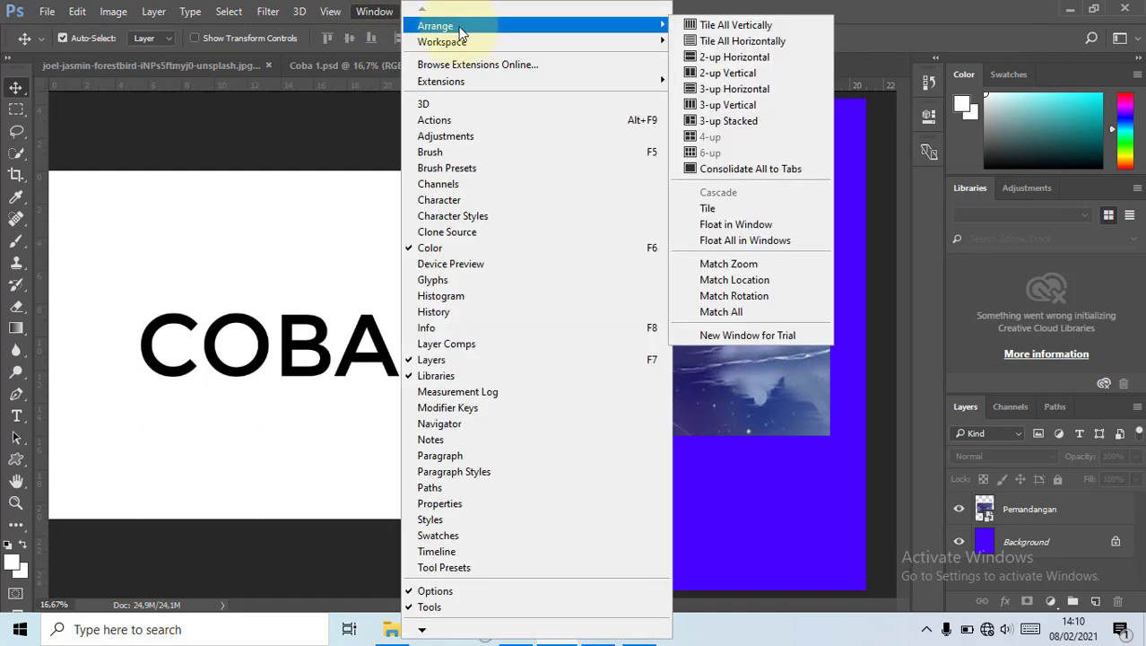
left_click(776, 241)
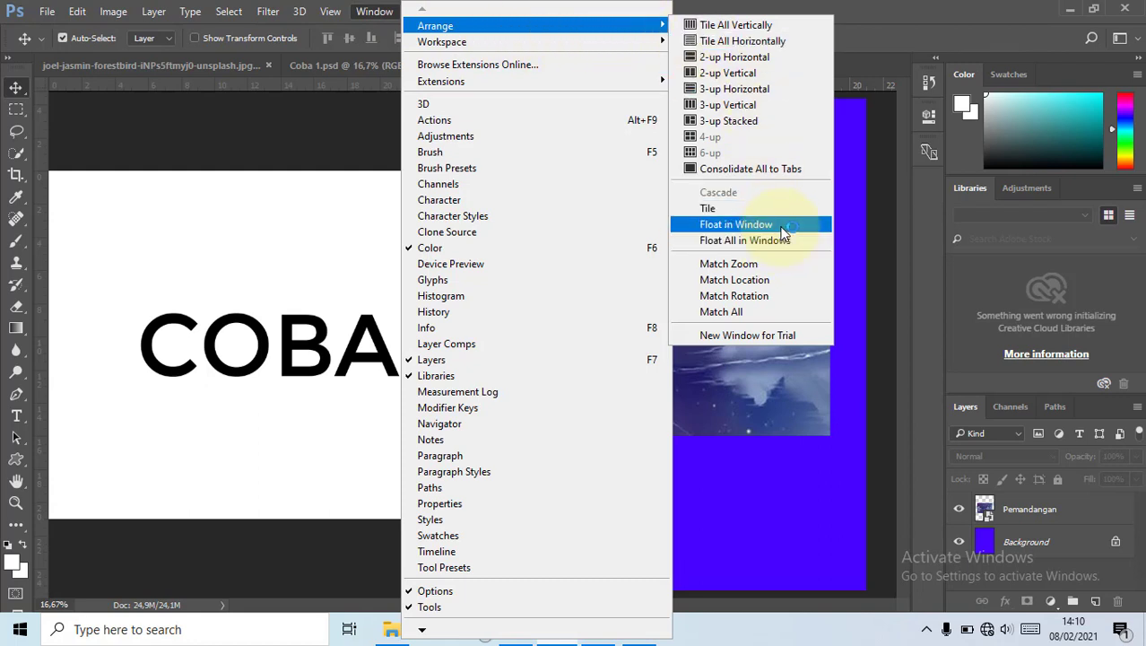
left_click(783, 232)
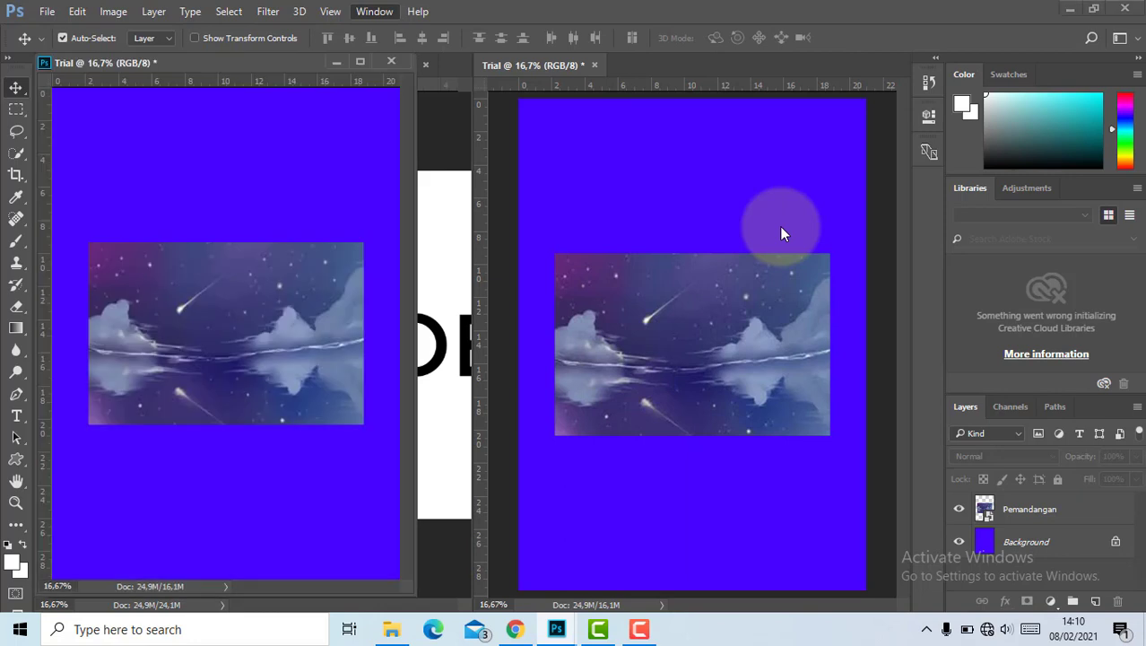
left_click_drag(270, 62, 518, 61)
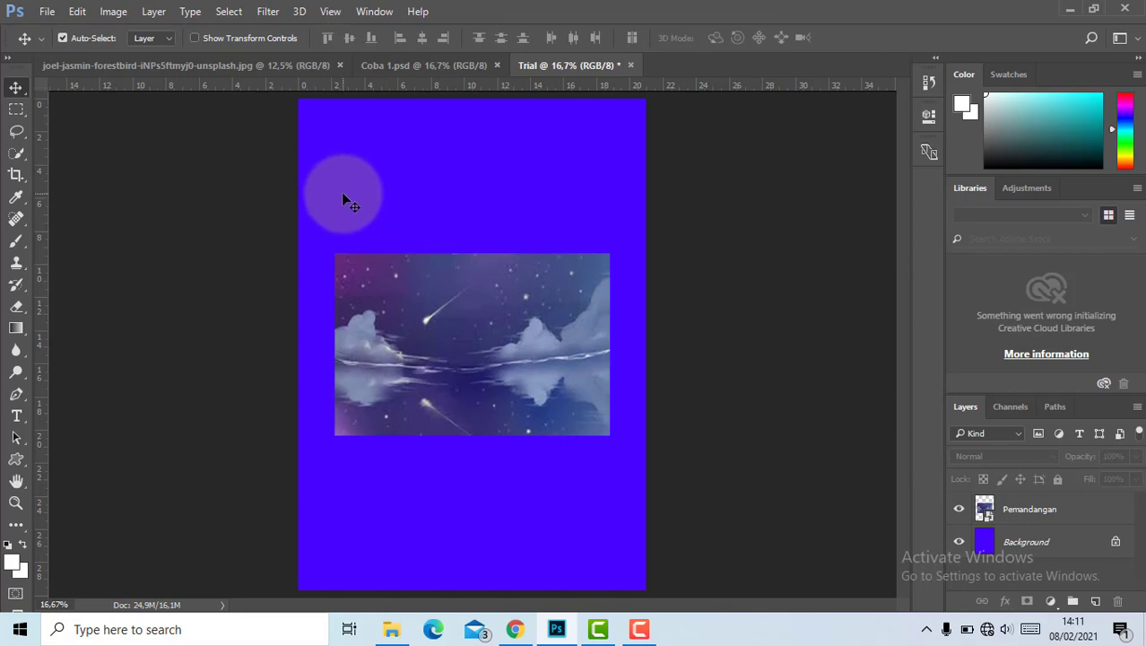
Step: Switch between the Coba 1.psd, mountain lake photo and Trial documents to compare them, ending on Trial
left_click(451, 74)
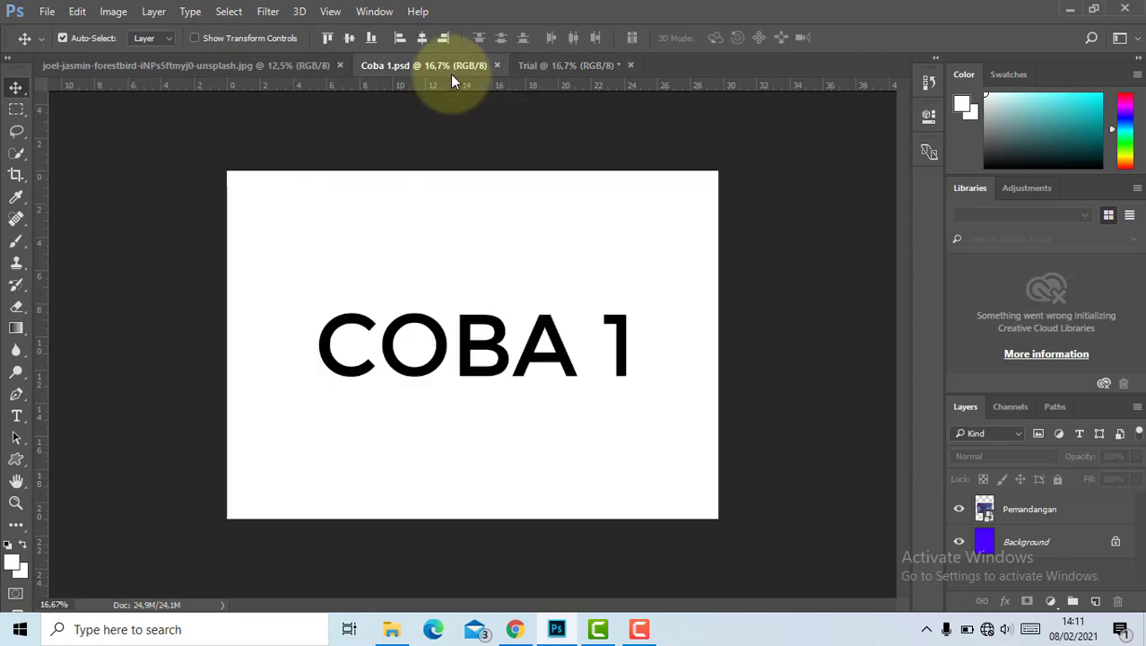
left_click(584, 64)
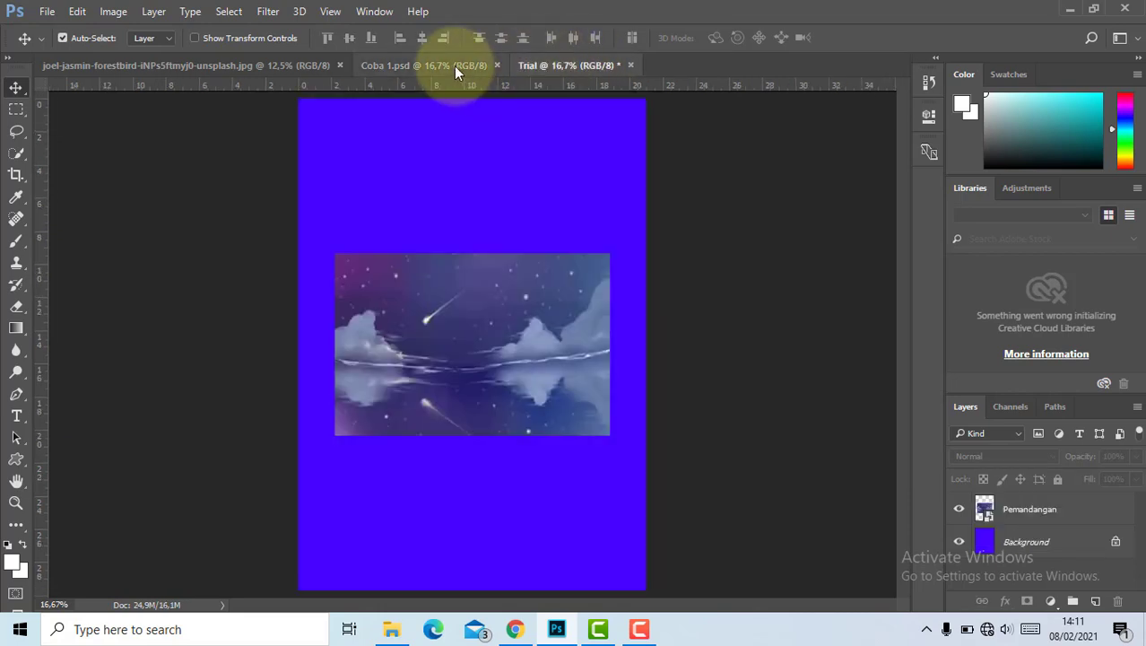
left_click(448, 64)
left_click(294, 68)
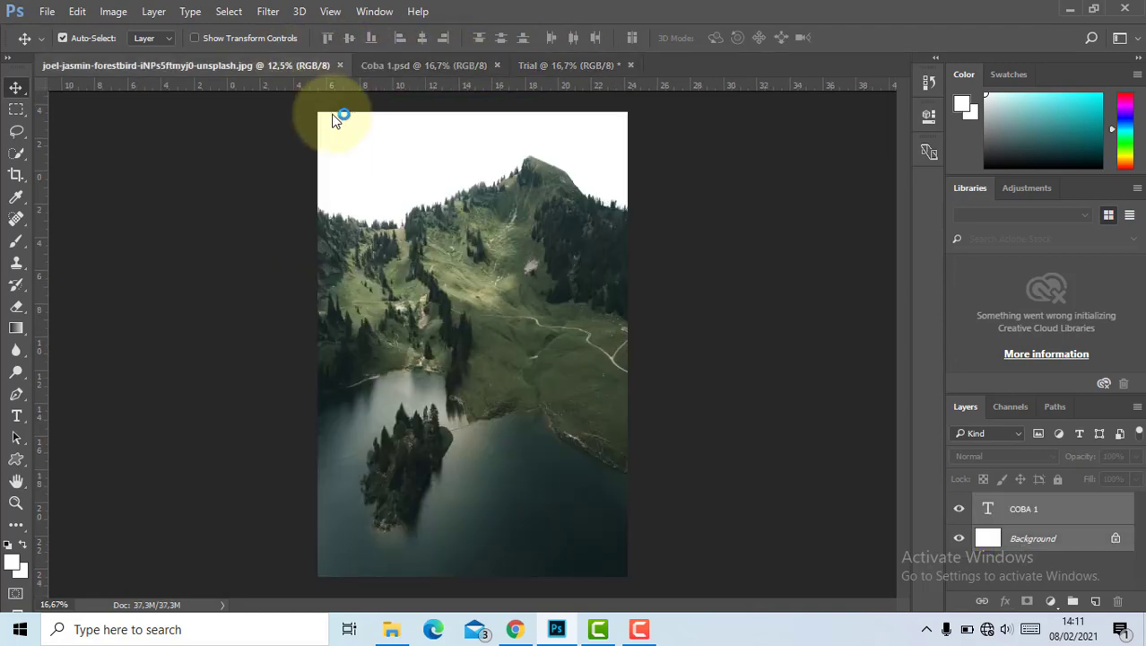
left_click(400, 70)
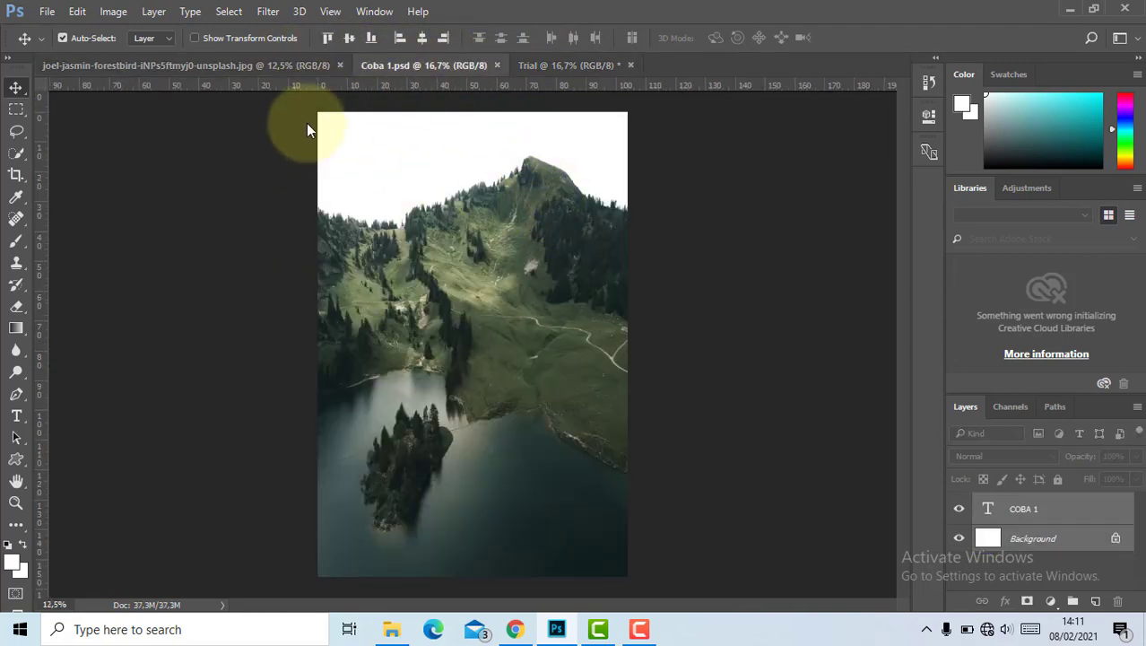
left_click(557, 70)
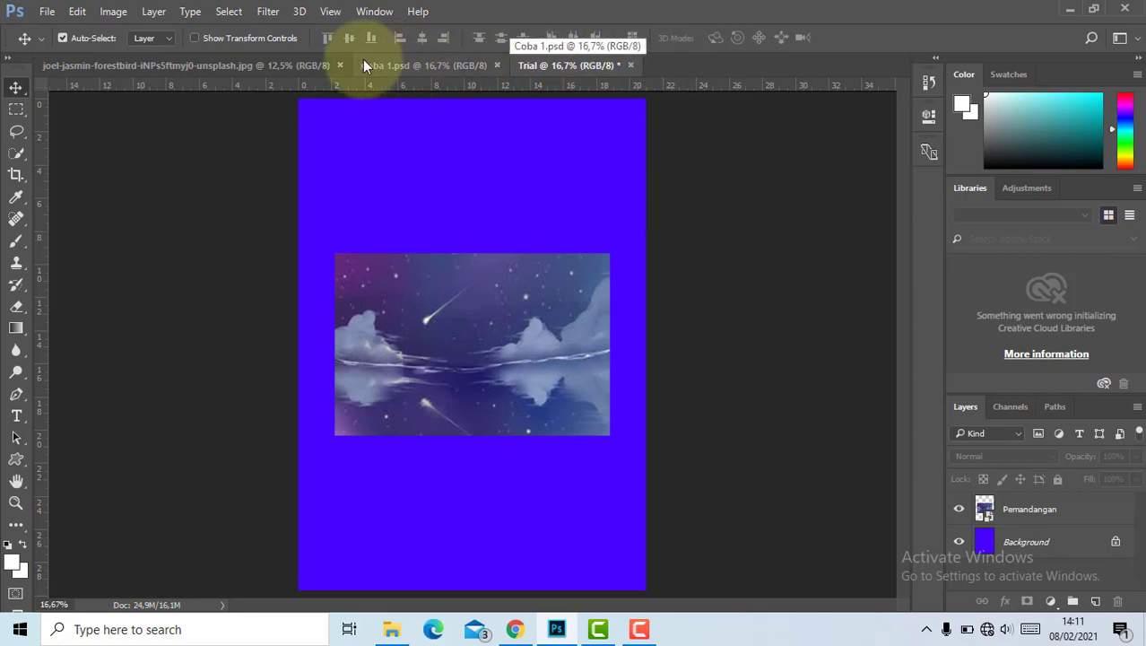
left_click(318, 64)
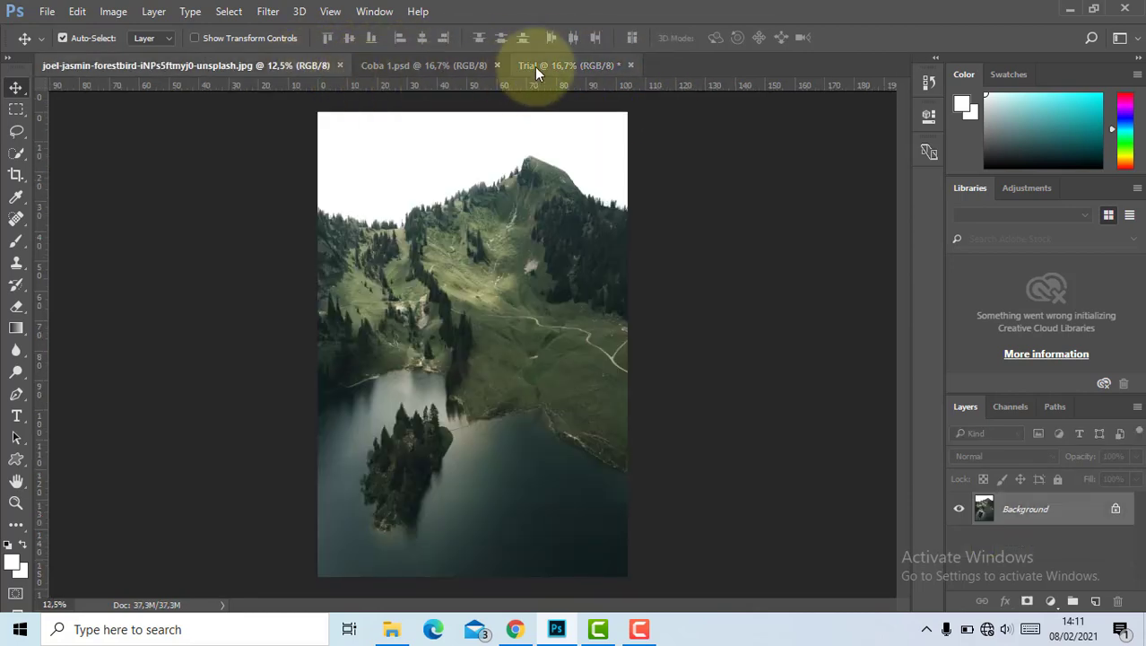
left_click(534, 66)
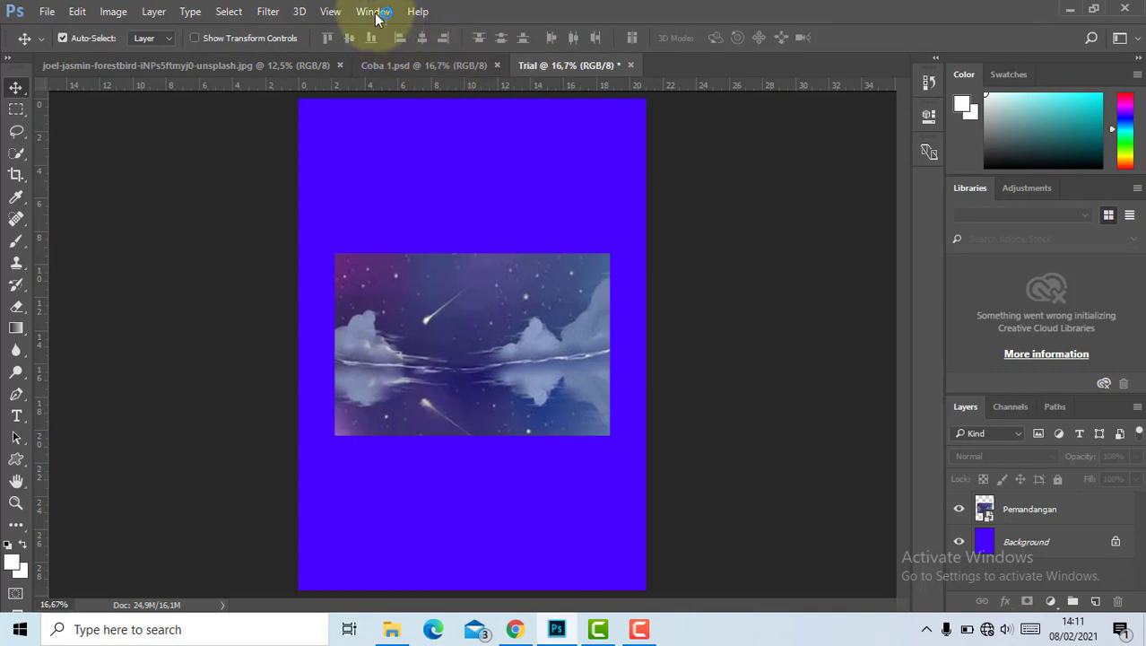
Step: Open a second window for the Trial document and switch between its two windows to compare them
left_click(375, 13)
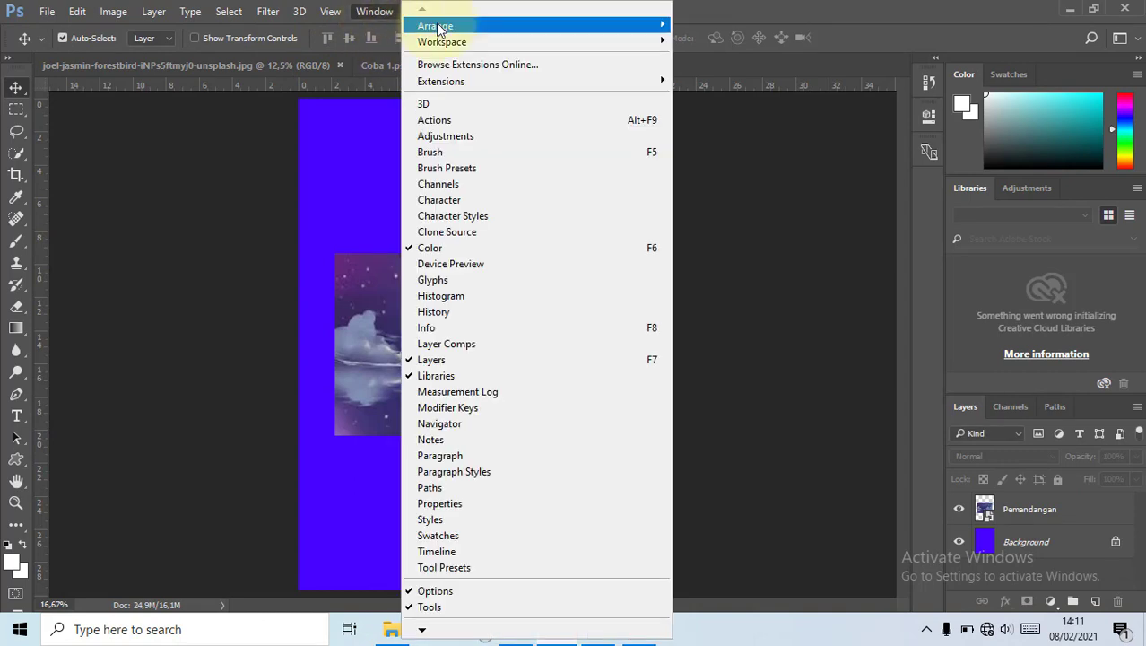
mouse_move(440, 25)
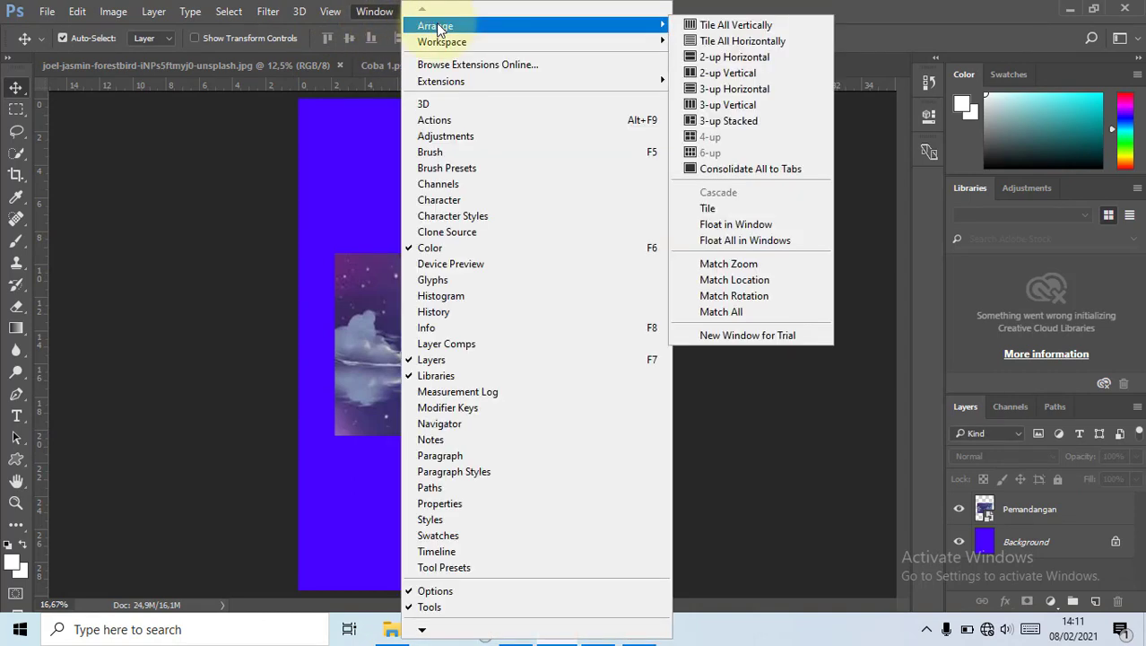
left_click(803, 337)
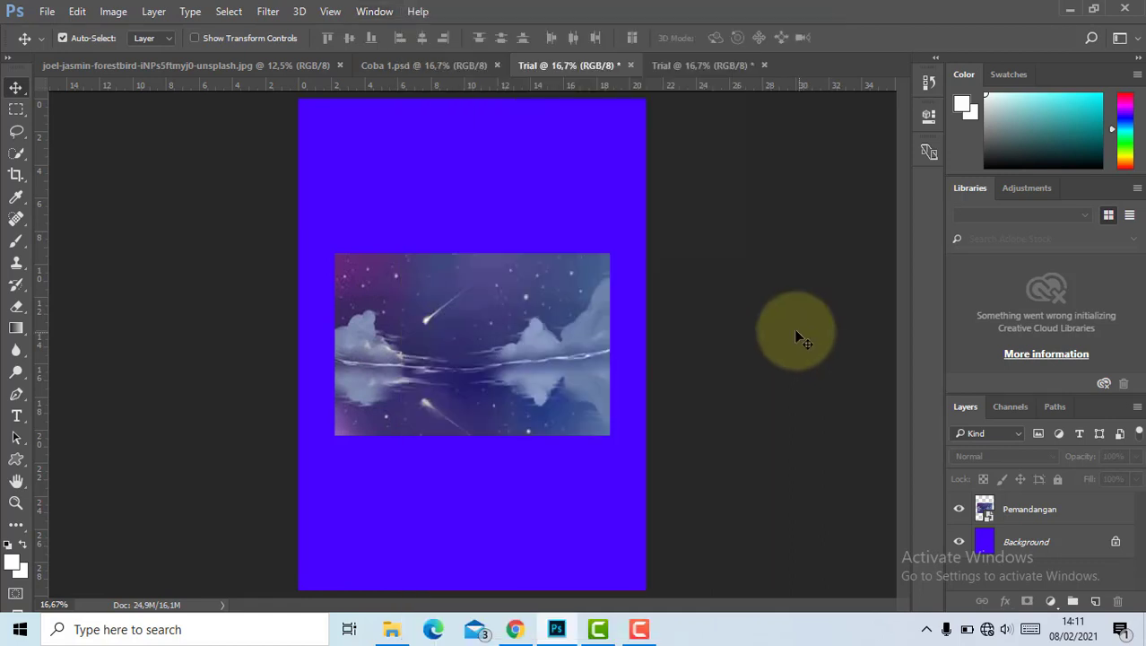
left_click(715, 64)
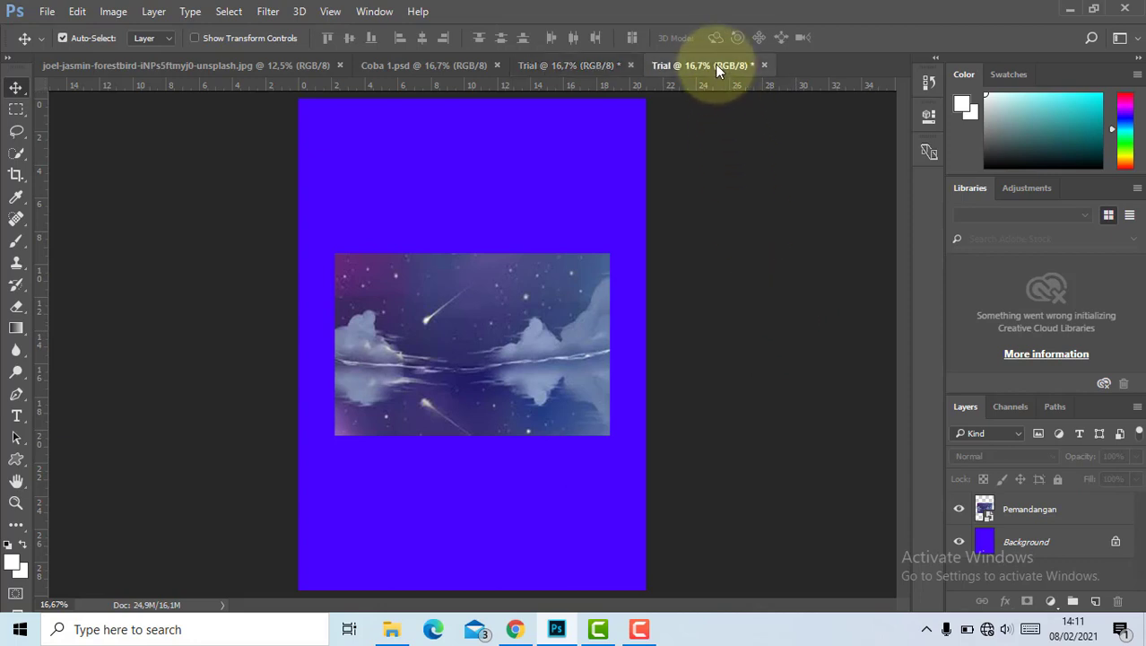
left_click(578, 63)
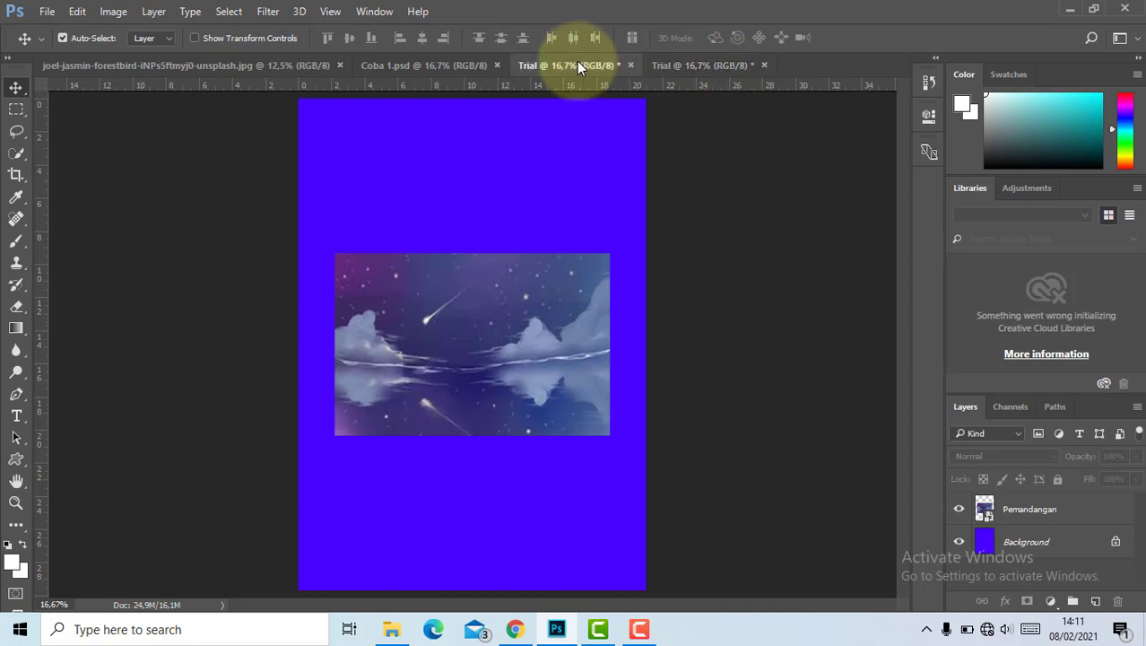
left_click(683, 63)
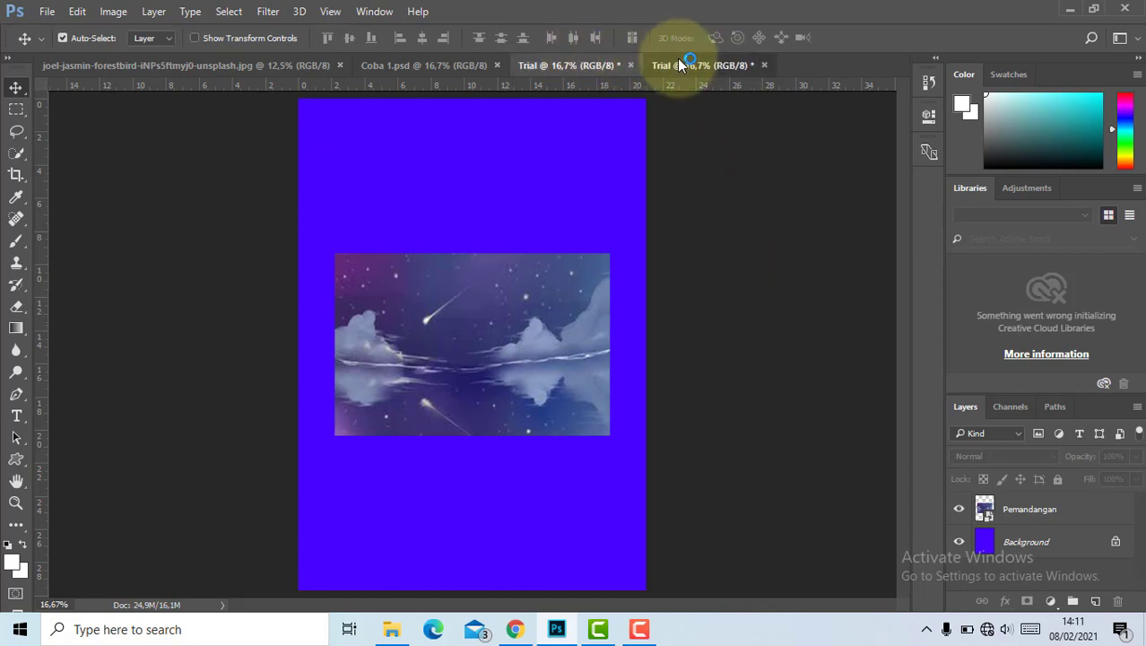
left_click(587, 66)
Step: Dock one Trial window side by side with the other document group and switch between the two Trial views
left_click_drag(677, 63, 33, 130)
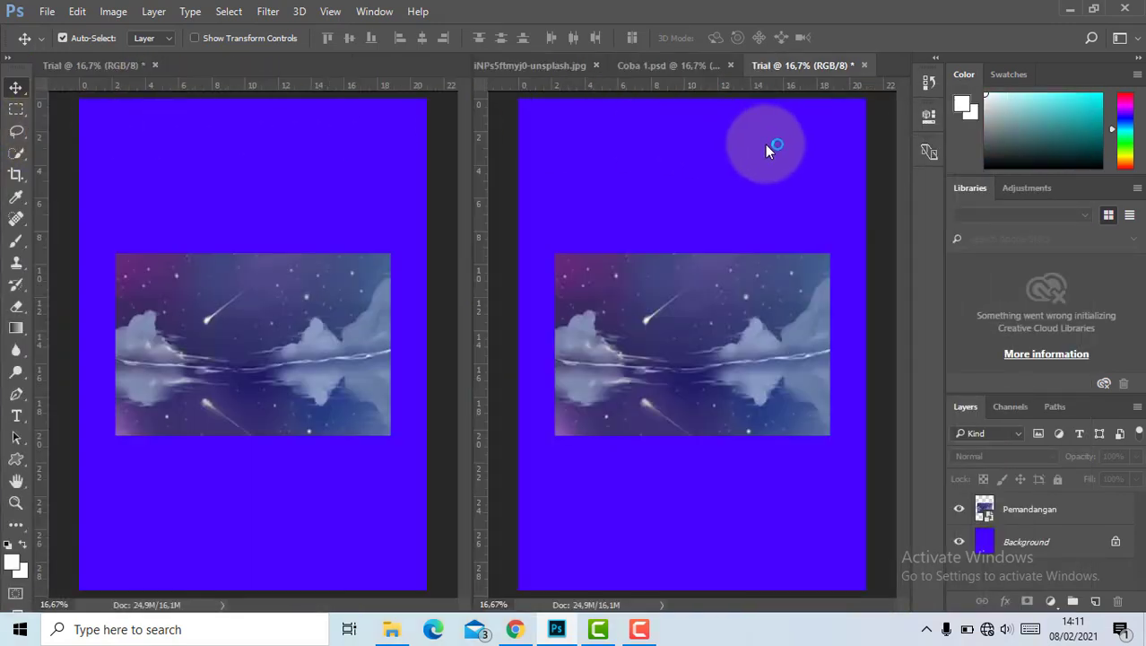
left_click(608, 312)
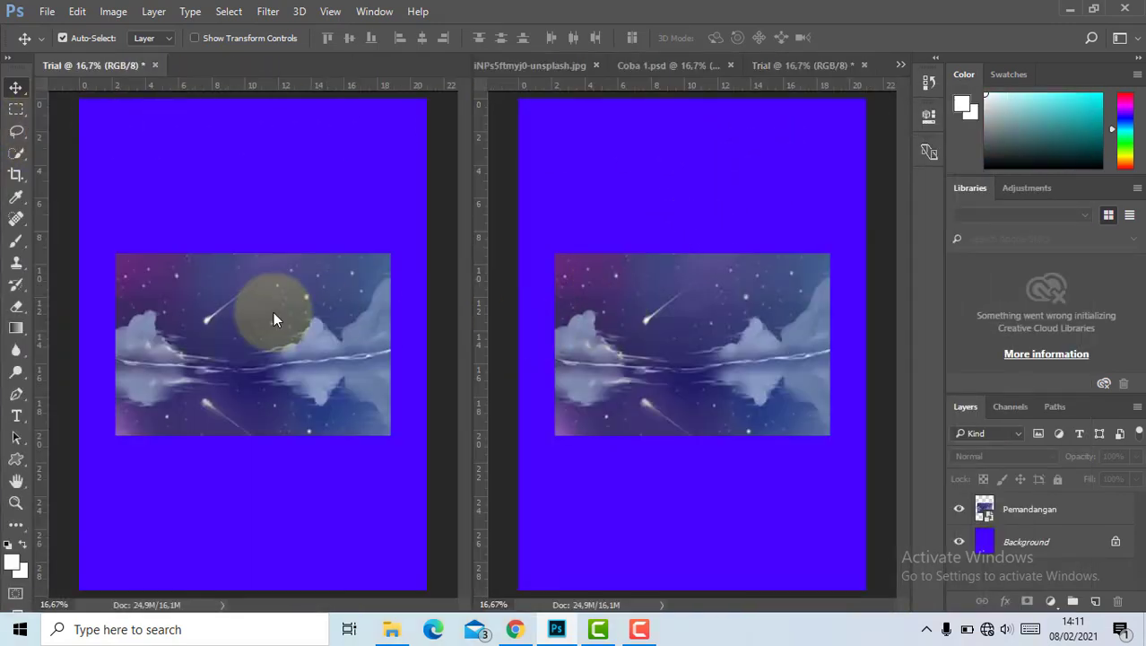
left_click(607, 310)
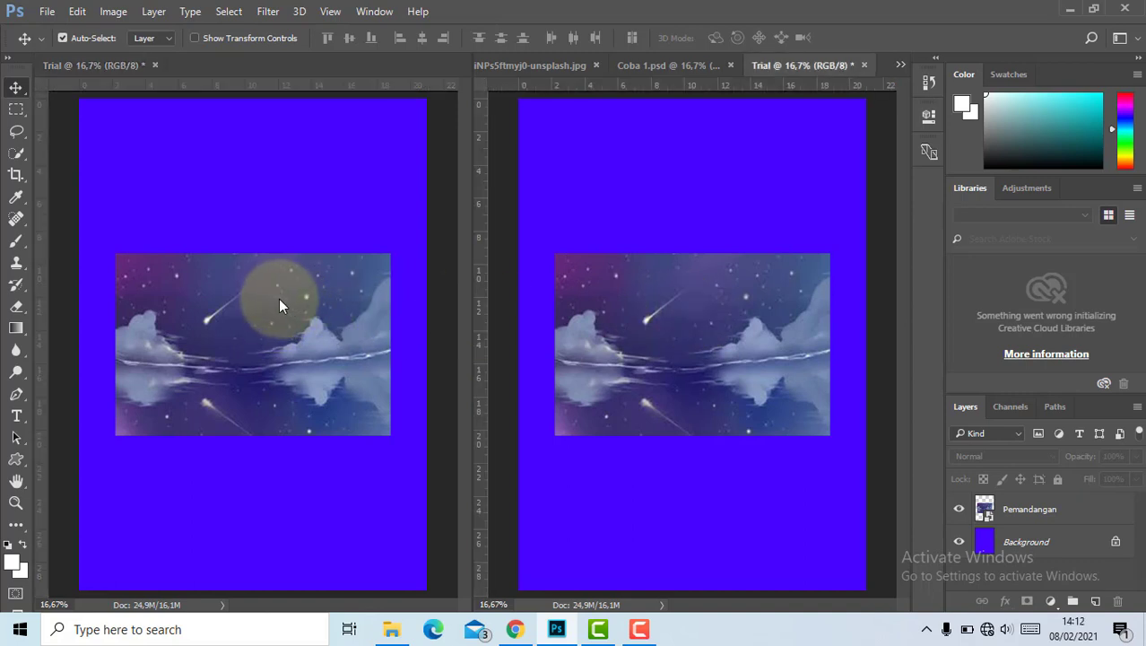
left_click(279, 298)
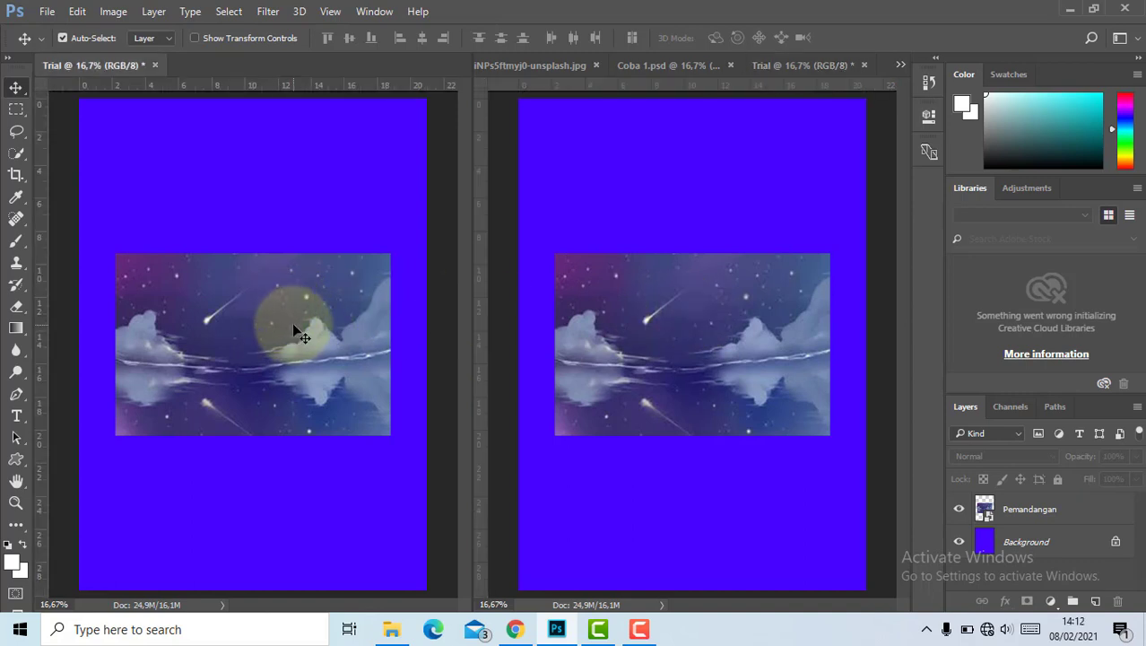
Step: Rasterize the Pemandangan smart object by applying the Spot Healing Brush to it, and return to the Move tool
left_click_drag(293, 330, 245, 284)
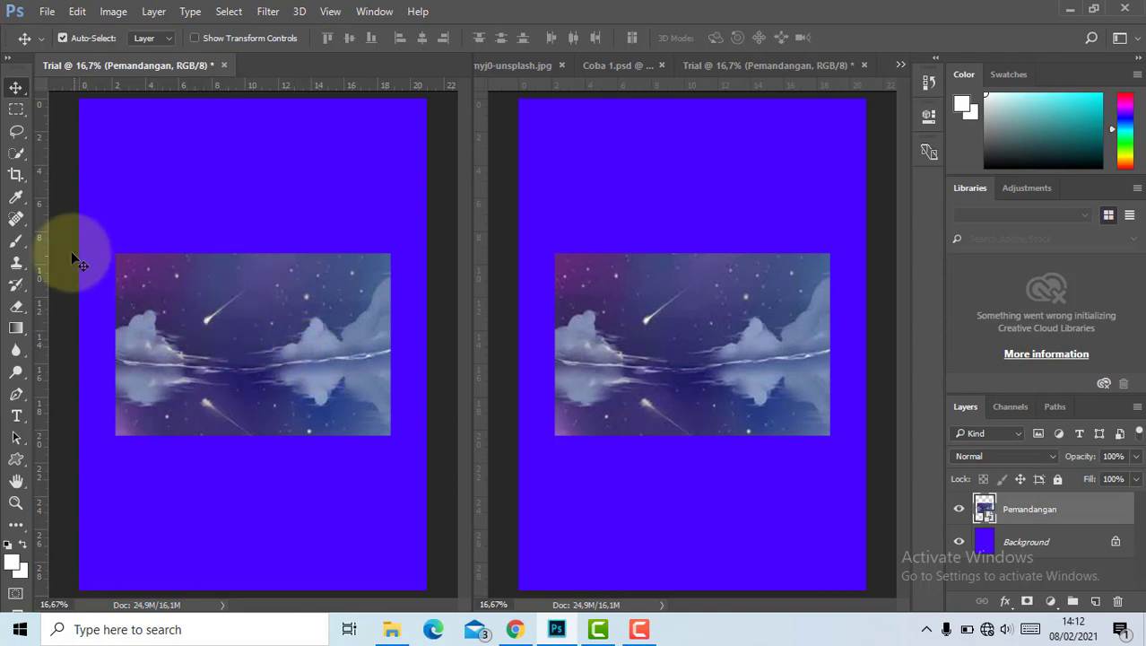
left_click(15, 220)
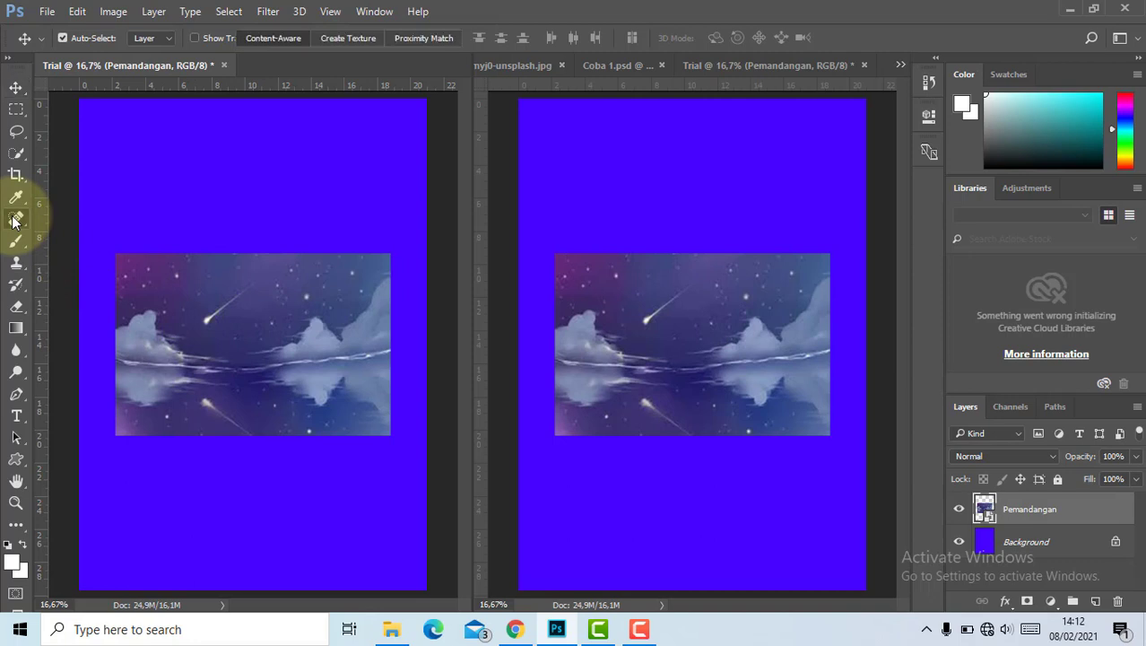
left_click(218, 297)
left_click(539, 257)
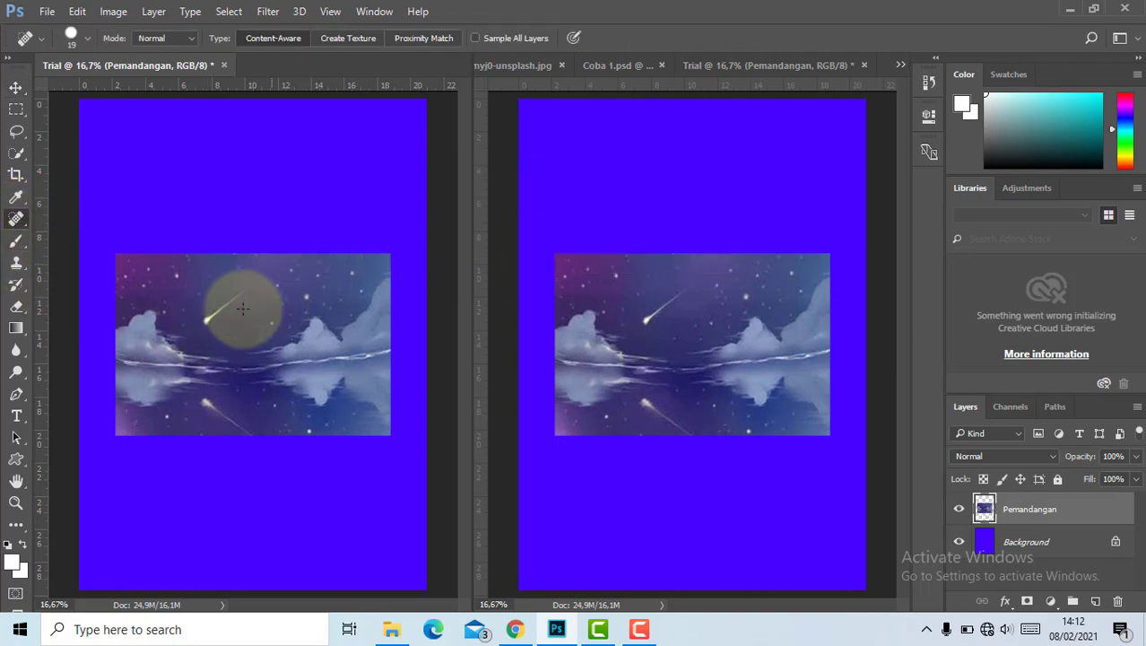
left_click(16, 89)
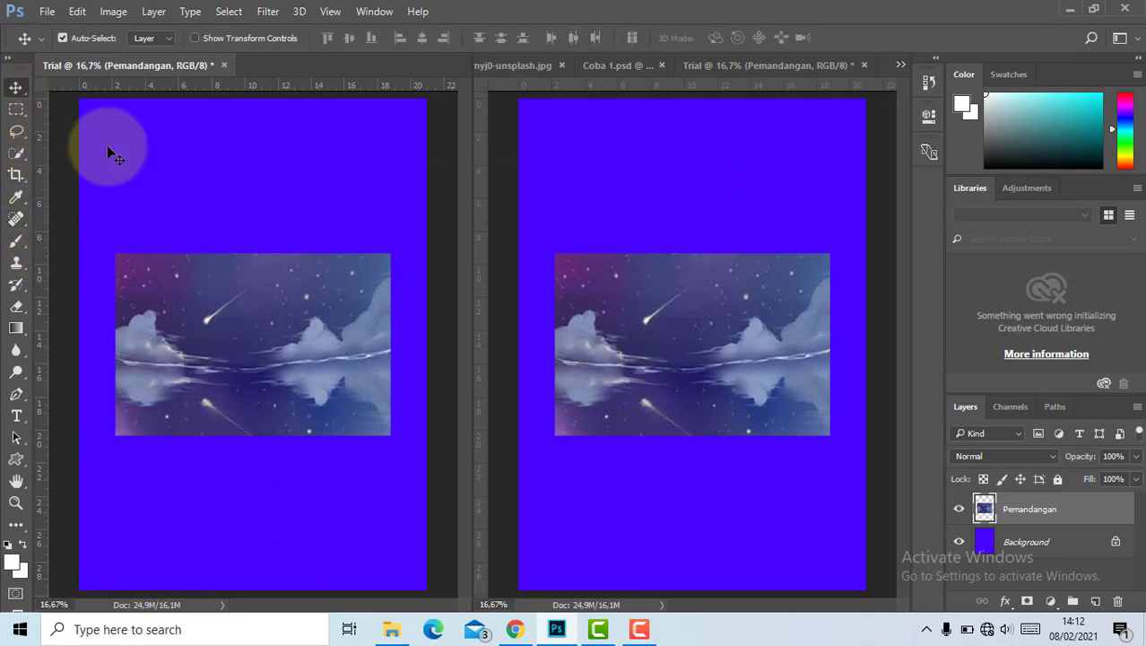
Step: Move the Pemandangan image up about 7.15 cm, keeping it horizontally centred, and check the other Trial view
left_click_drag(239, 312, 232, 203)
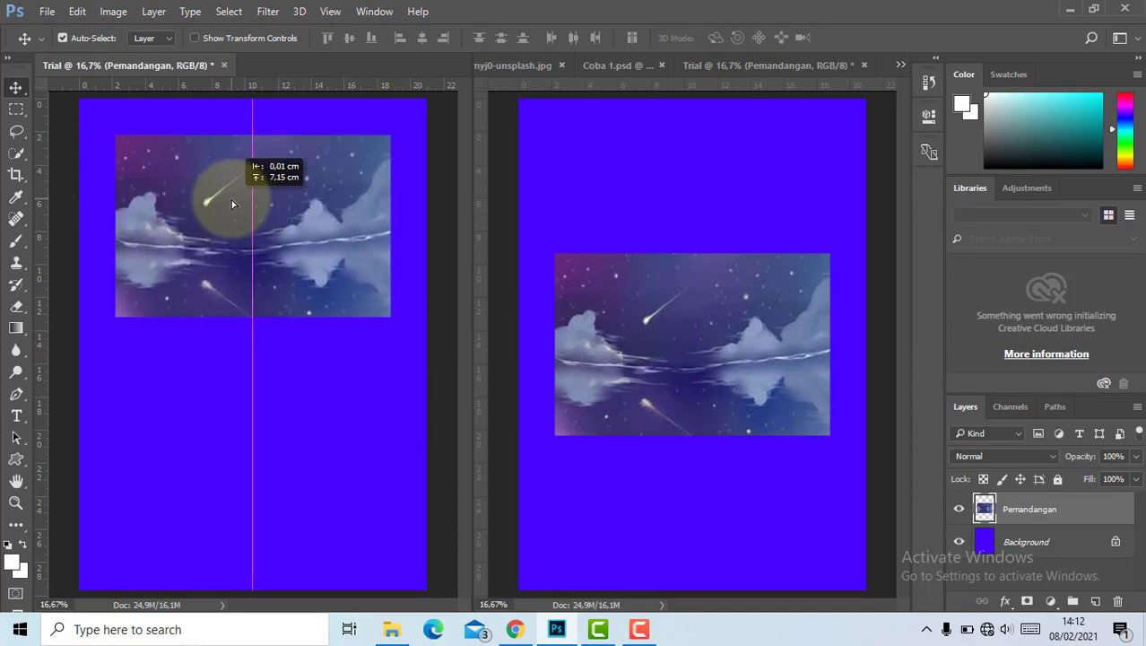
left_click_drag(231, 203, 233, 205)
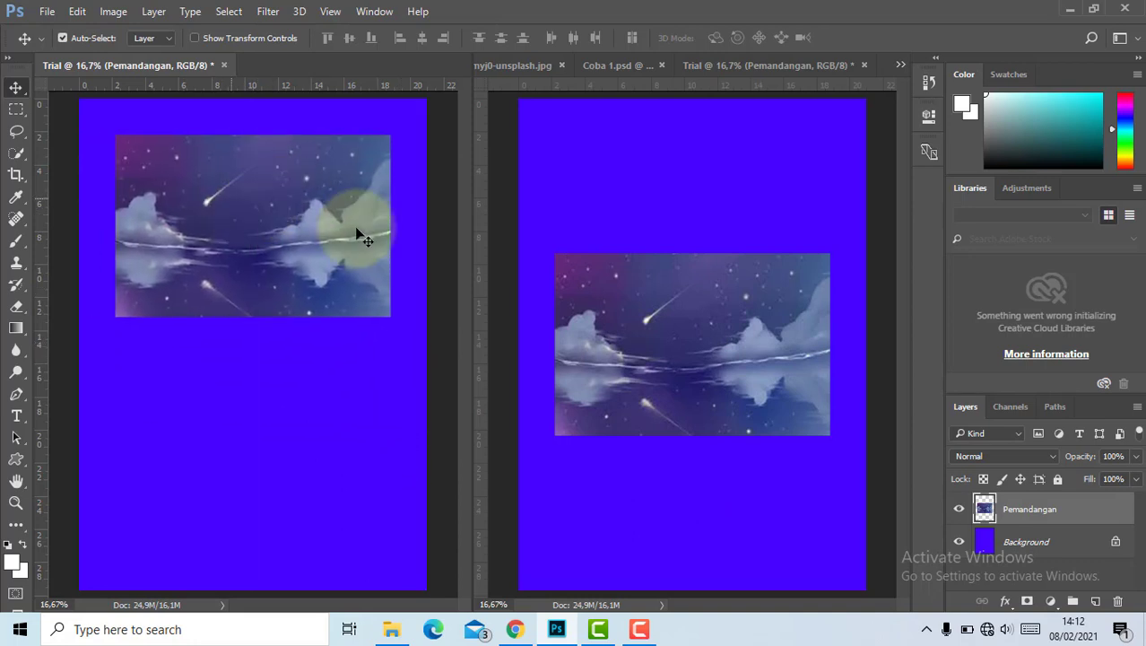
left_click(688, 240)
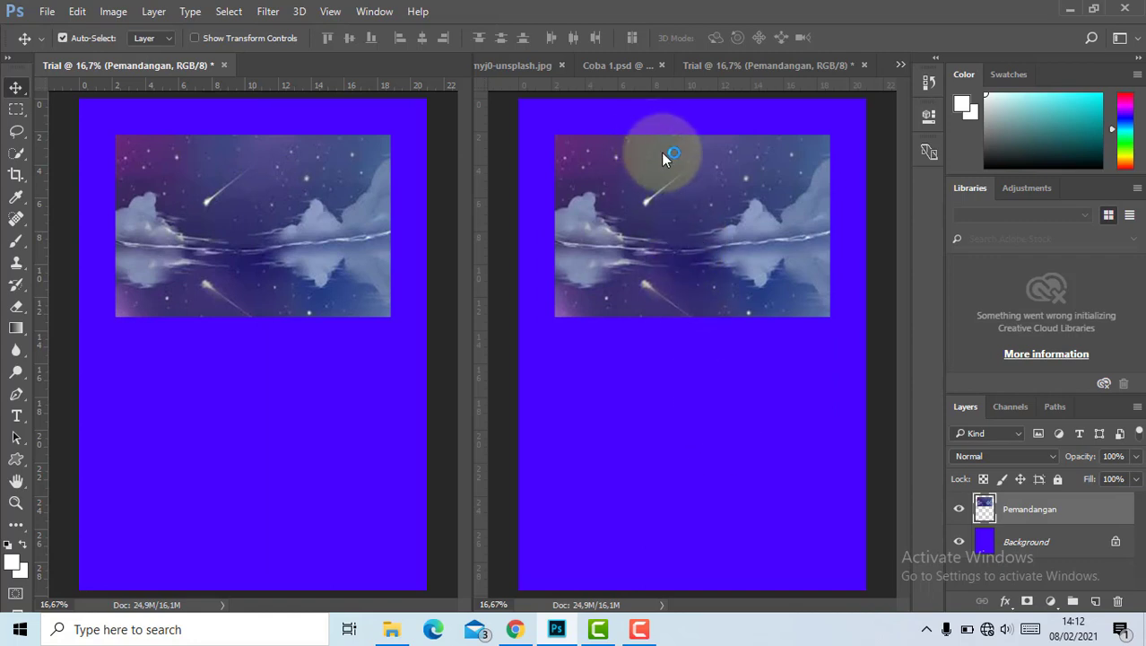
Step: Move the Pemandangan image to the page's lower half and back to the centre, and close the duplicate Trial window
left_click_drag(221, 240, 221, 444)
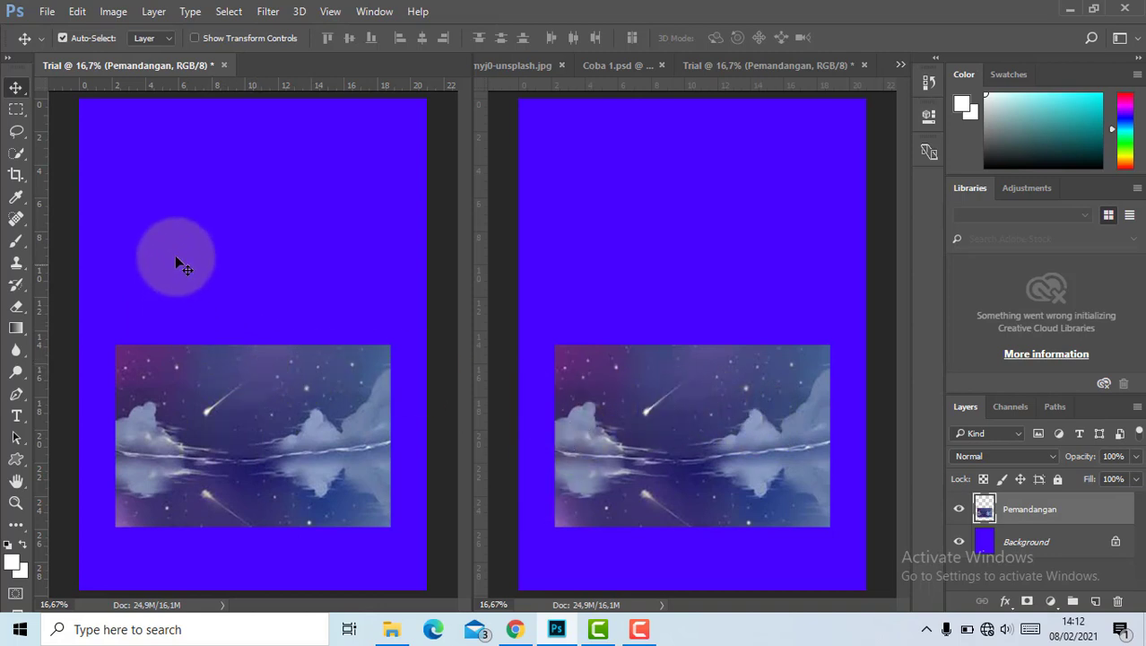
left_click_drag(262, 415, 260, 325)
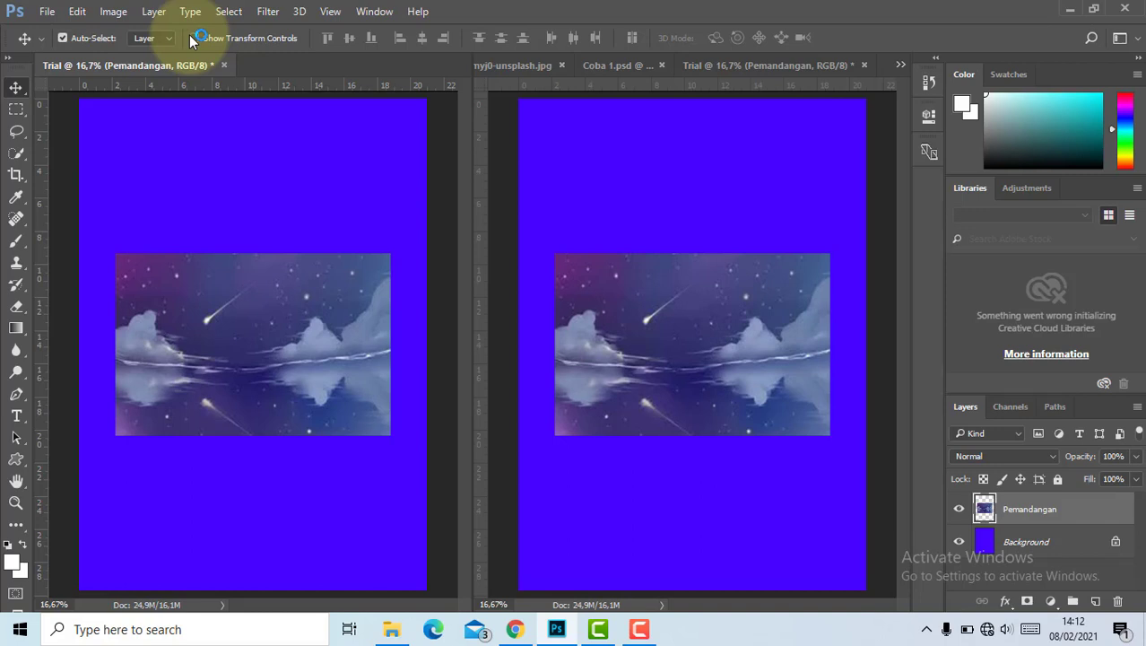
left_click(225, 65)
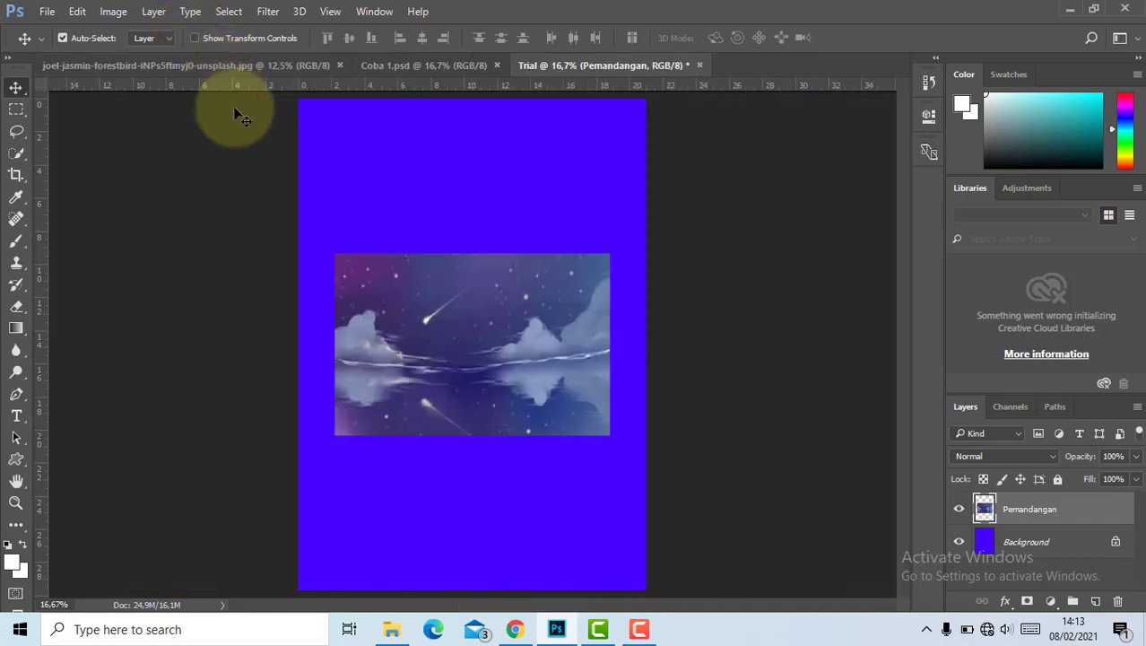